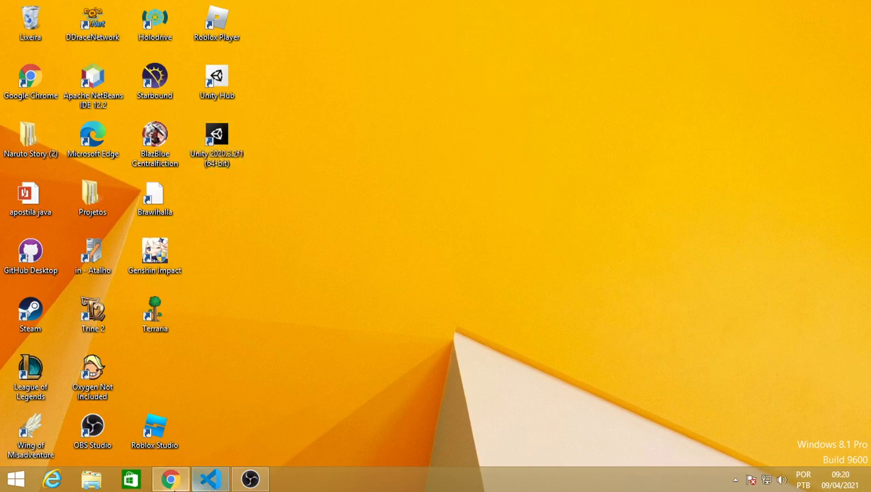
# Switch to Chrome and look over the Unity homepage at unity.com/pt, including its address, featured products and learning resources.
pyautogui.click(170, 479)
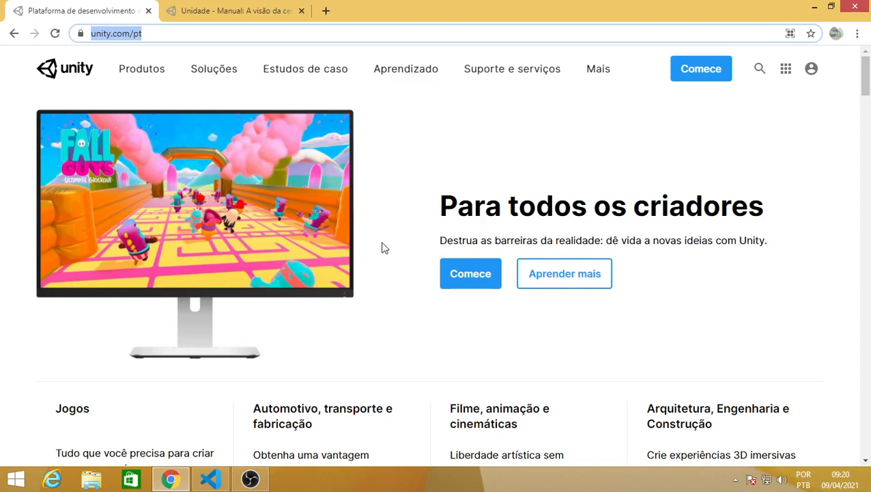
pyautogui.click(171, 34)
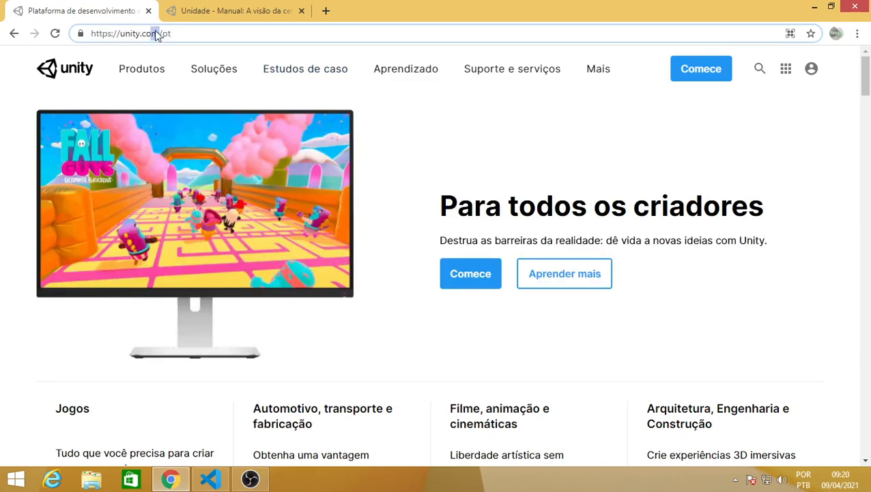
pyautogui.moveTo(161, 32); pyautogui.dragTo(120, 33)
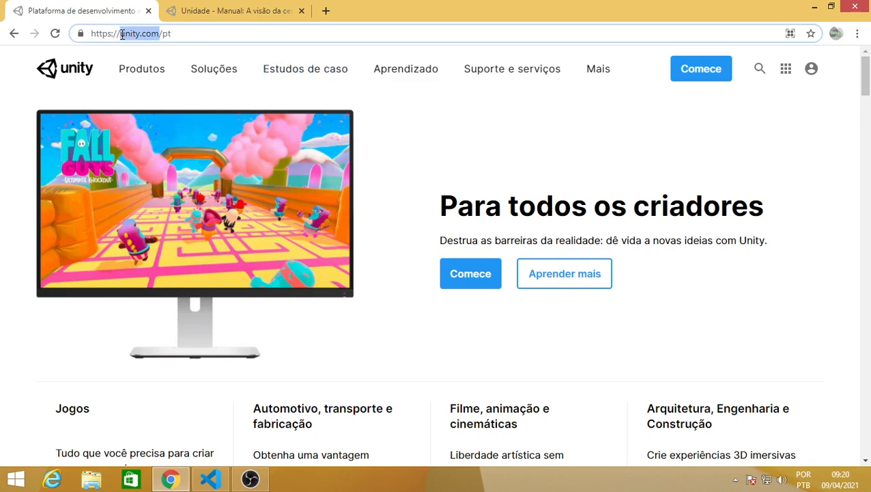
pyautogui.click(196, 33)
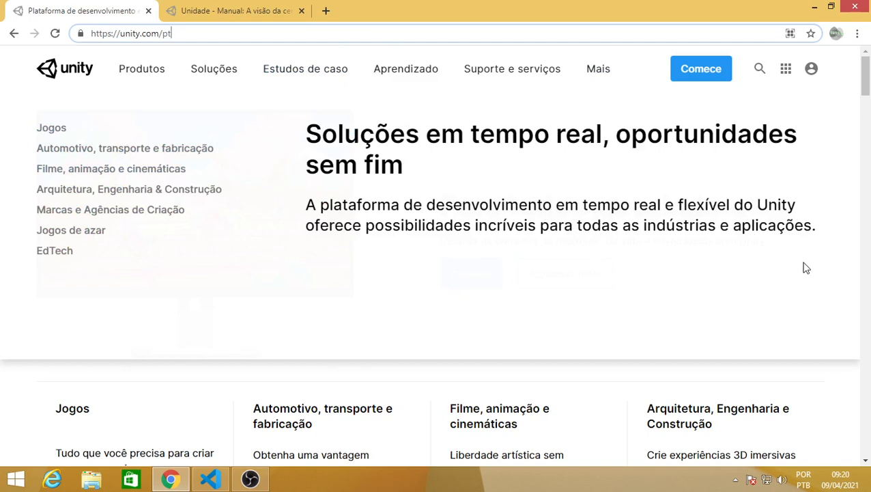
pyautogui.scroll(-6, 802, 263)
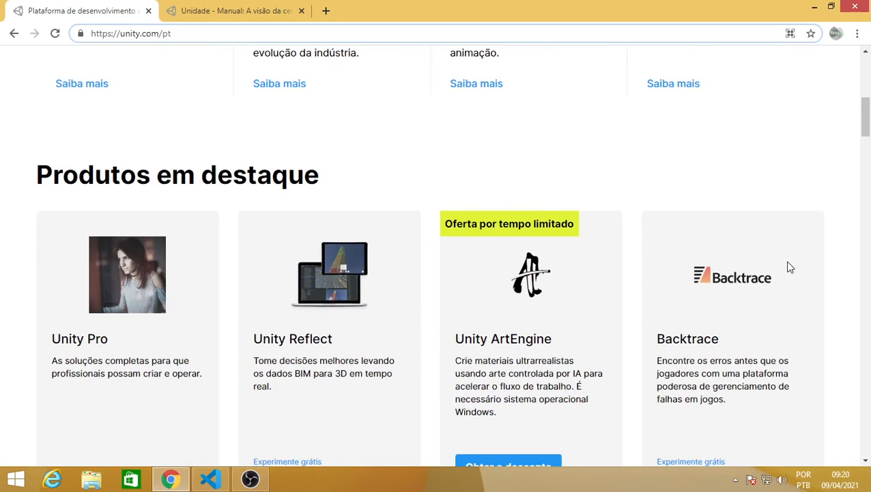
pyautogui.scroll(6, 785, 246)
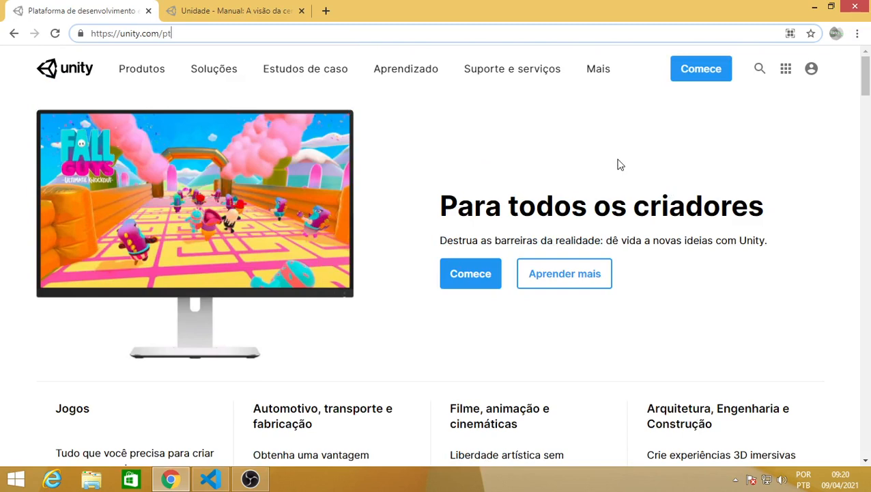
pyautogui.moveTo(430, 72)
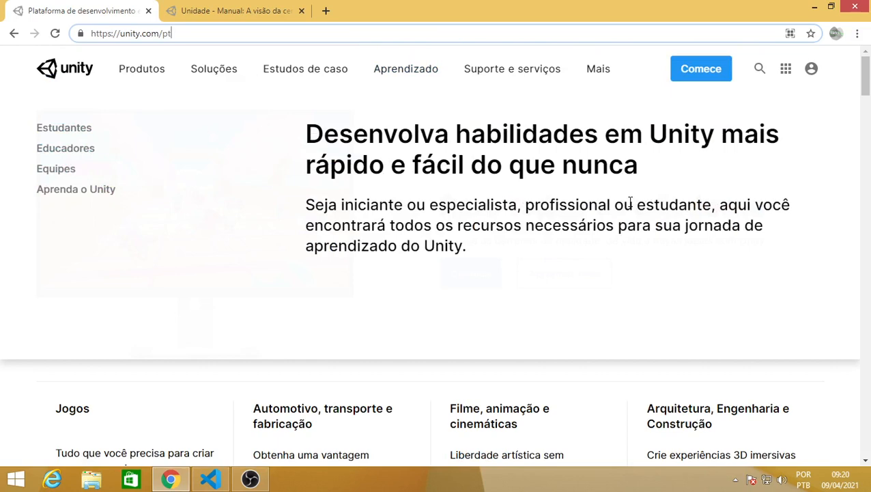
# Open the Unity Manual page at docs.unity3d.com, check its address and collapse the "Trabalhando em Unidade" section of the contents.
pyautogui.click(243, 7)
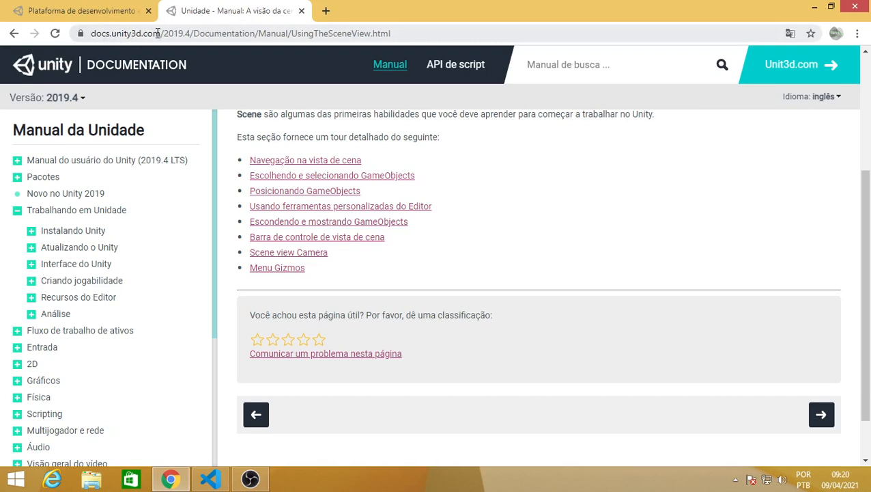
pyautogui.moveTo(158, 33); pyautogui.dragTo(79, 34)
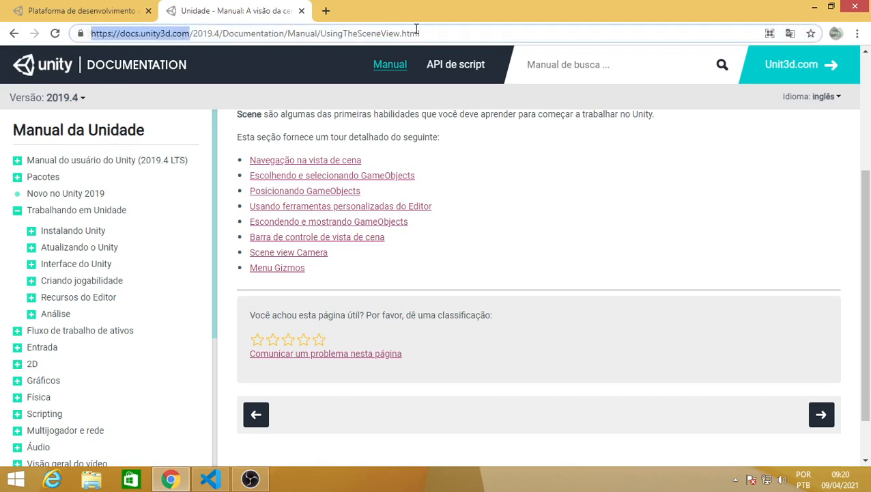
pyautogui.click(440, 33)
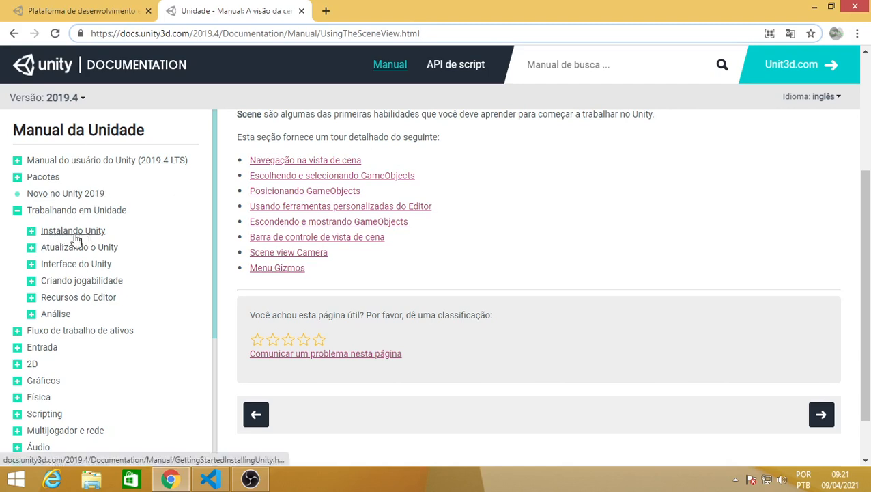
pyautogui.click(17, 210)
pyautogui.moveTo(94, 37); pyautogui.dragTo(182, 34)
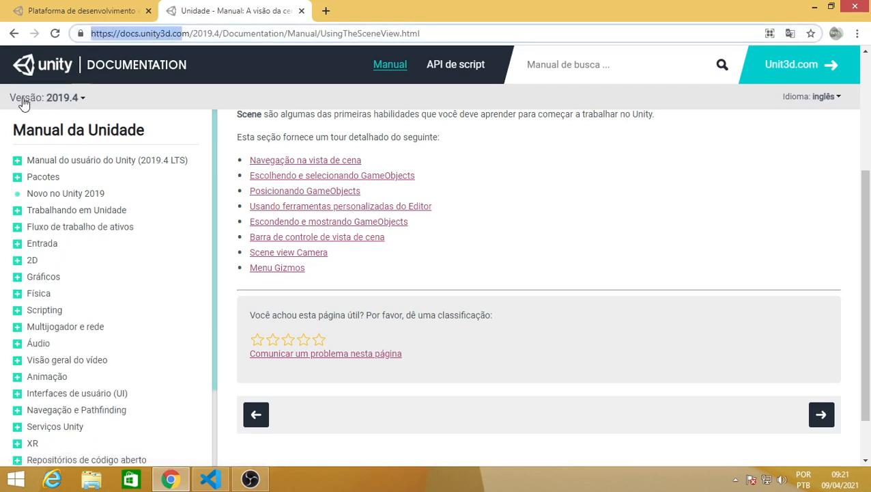
# Check the version and language choices of the Unity documentation and return to the start of the scene view article.
pyautogui.click(81, 100)
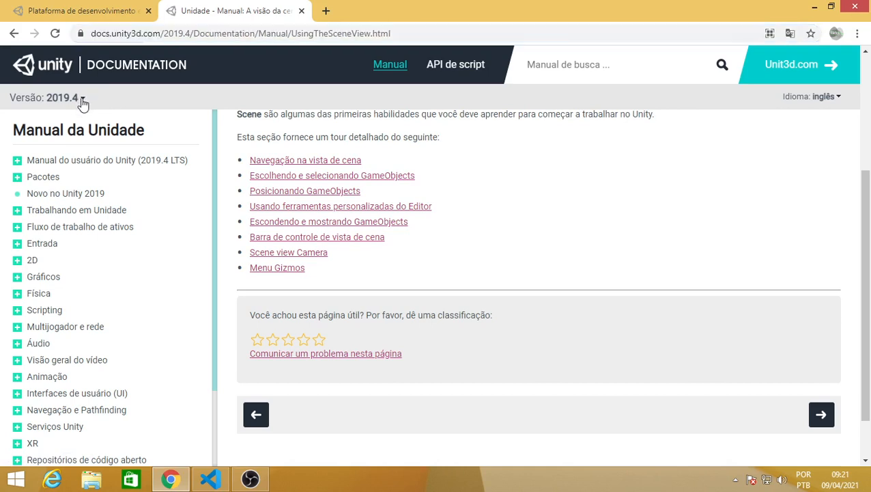
pyautogui.click(129, 97)
pyautogui.click(835, 97)
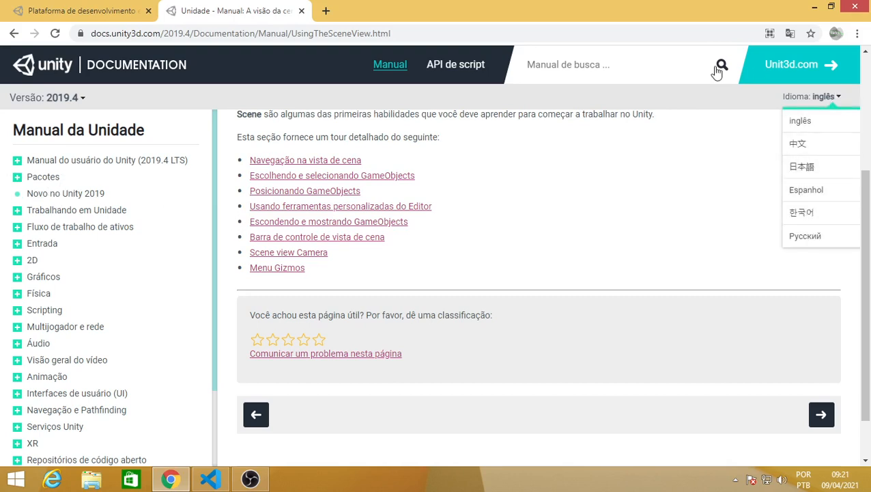
pyautogui.rightClick(224, 263)
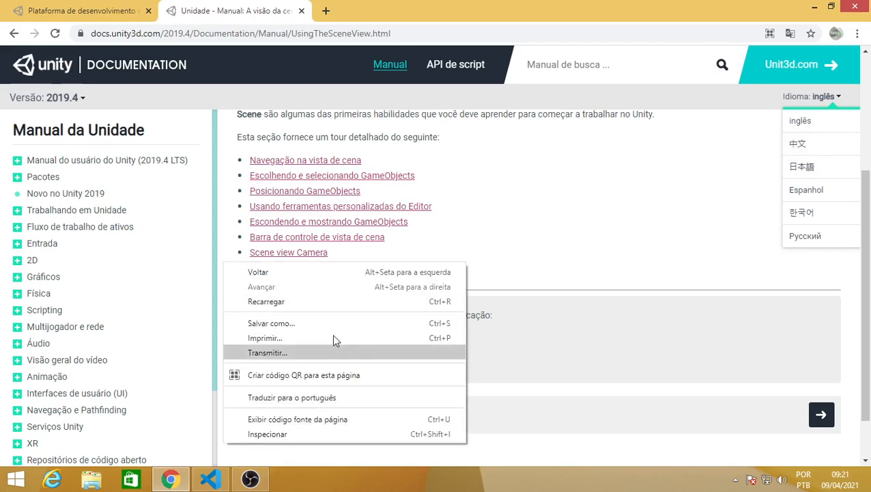
pyautogui.click(486, 6)
pyautogui.scroll(2, 121, 215)
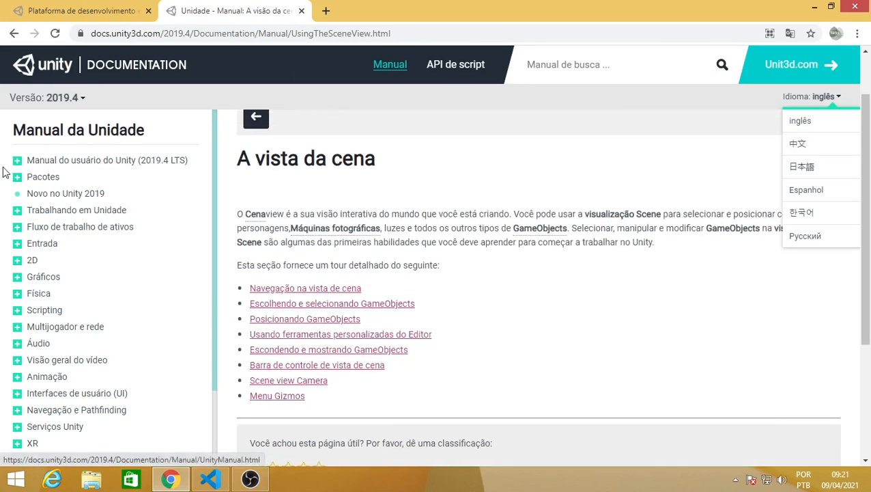
# Expand "Trabalhando em Unidade" and its "Criando jogabilidade" subsection in the manual's contents to see their topics.
pyautogui.click(17, 211)
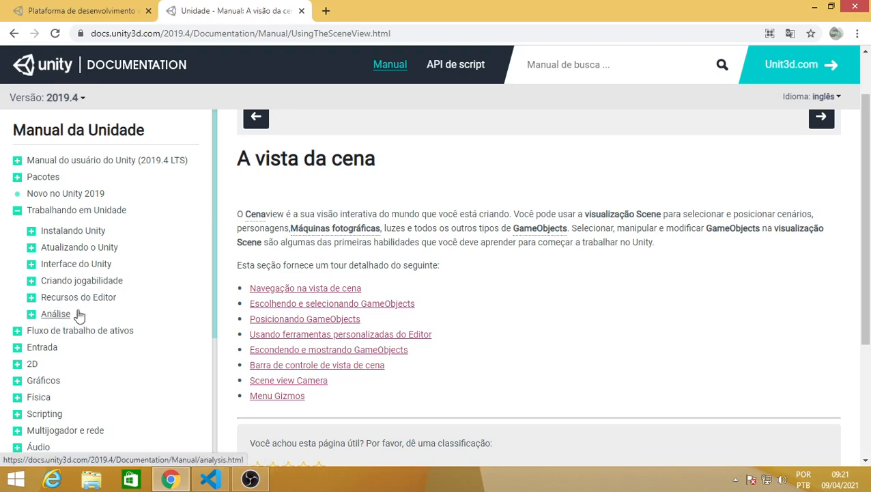
pyautogui.click(32, 284)
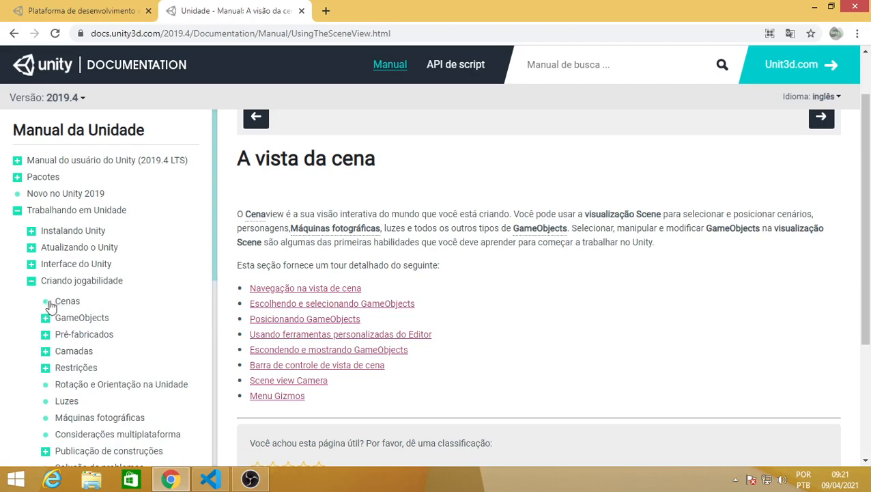
# Switch to Unity Hub and remove the EstudoBirks and EstudoUnity projects from the project list.
pyautogui.click(814, 7)
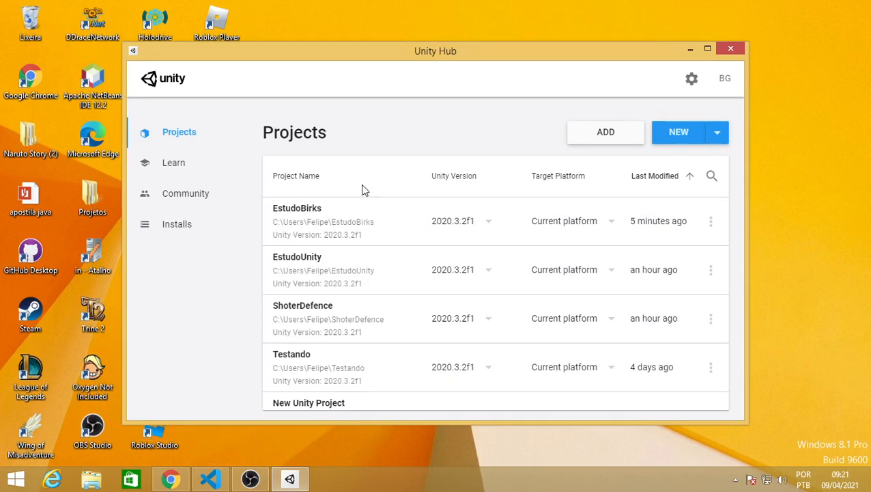
pyautogui.click(711, 221)
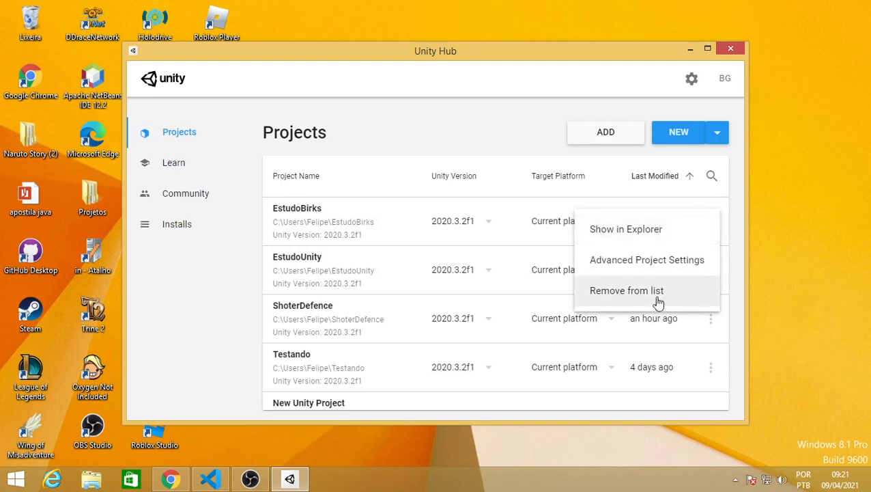
pyautogui.click(456, 116)
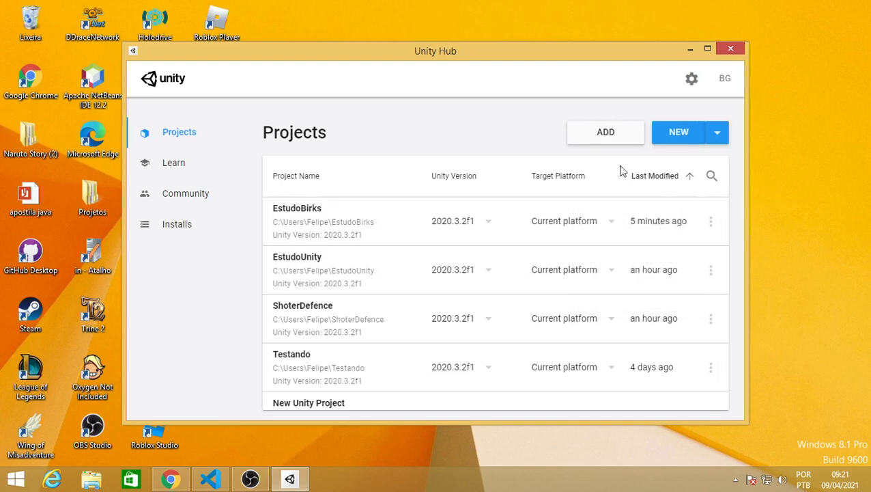
pyautogui.click(712, 222)
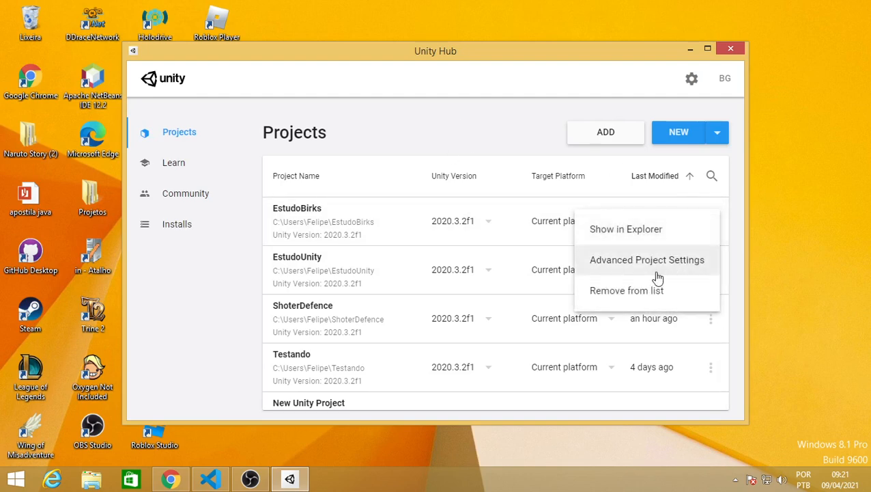
pyautogui.click(615, 294)
pyautogui.click(460, 111)
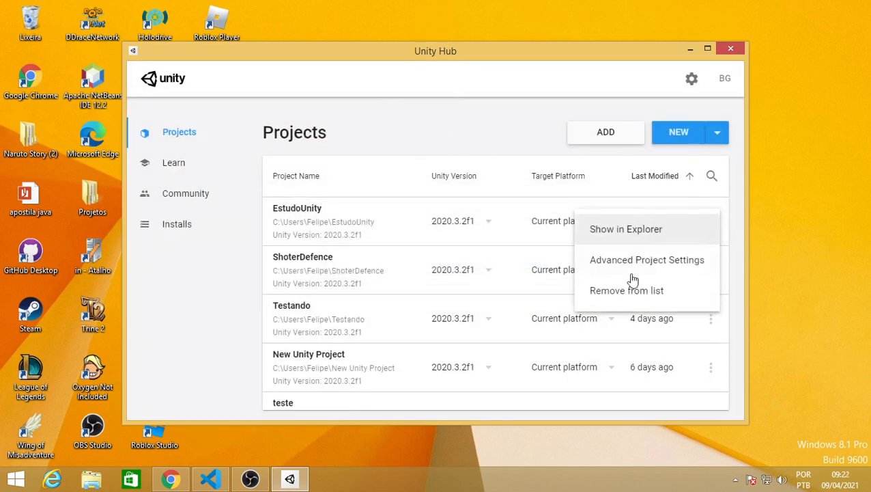
pyautogui.click(619, 298)
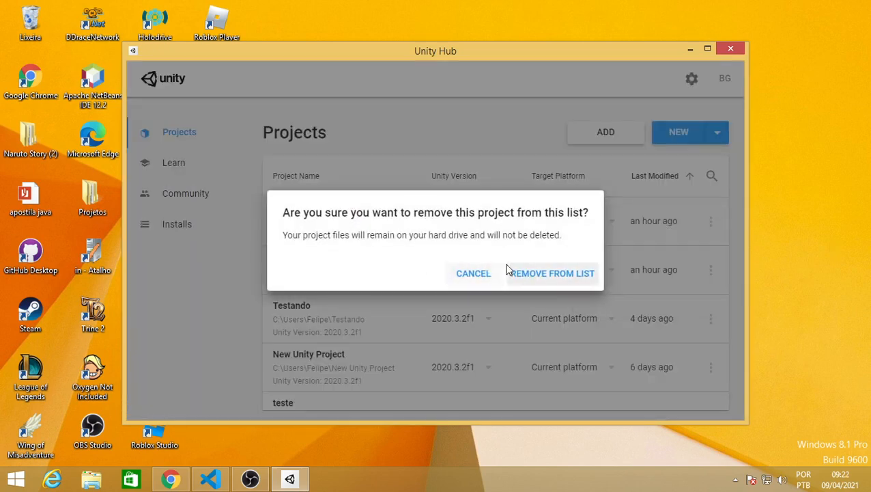
pyautogui.click(553, 276)
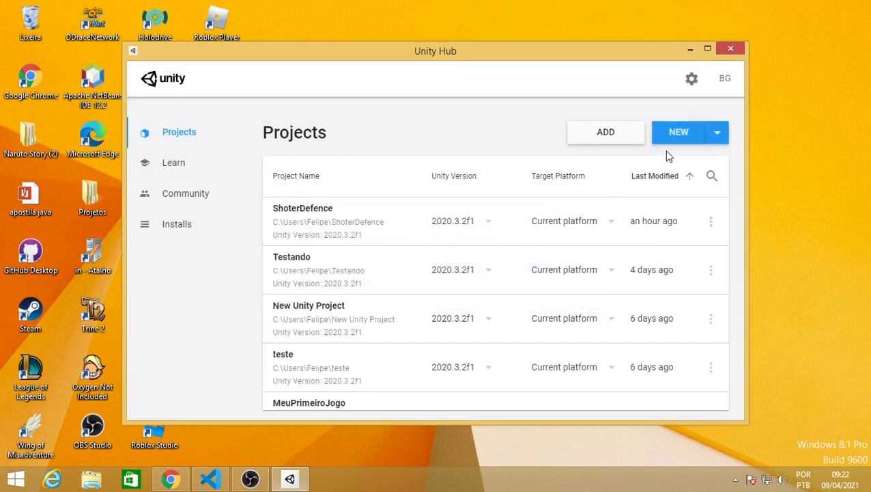
# Start a new project with the 3D template and name it PrimeiroVideoEstudo.
pyautogui.click(693, 137)
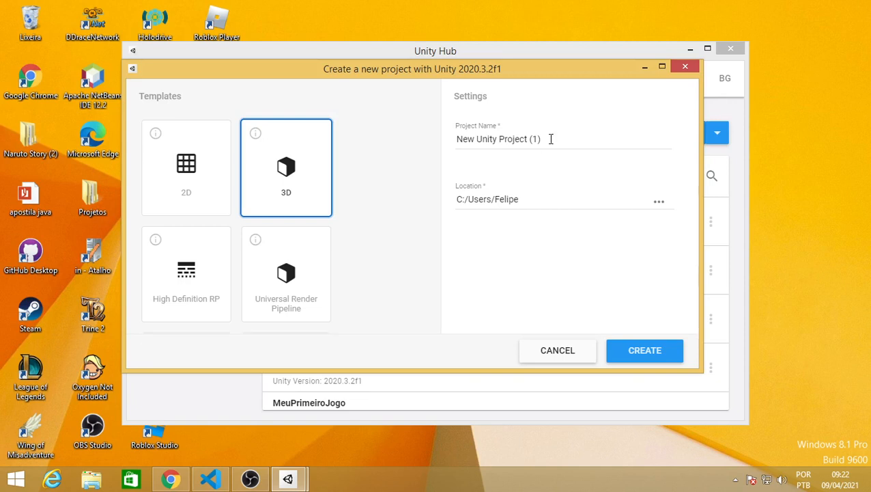
pyautogui.moveTo(551, 138); pyautogui.dragTo(440, 139)
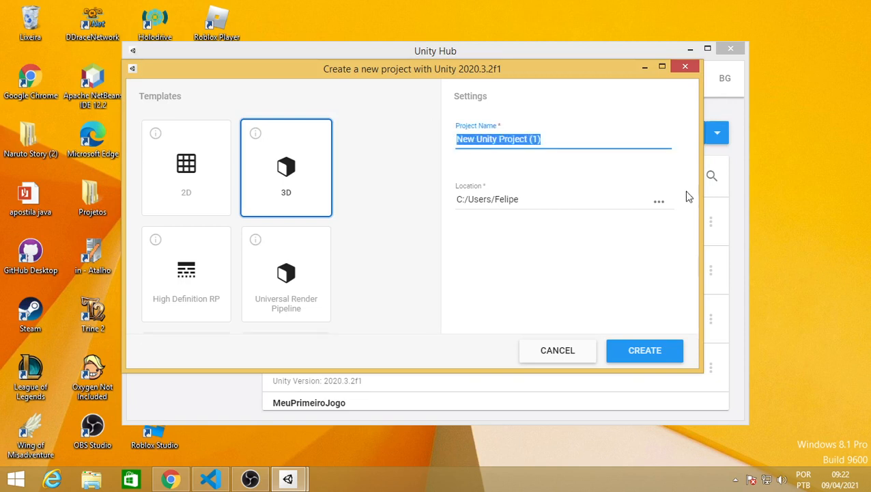
pyautogui.write('!')
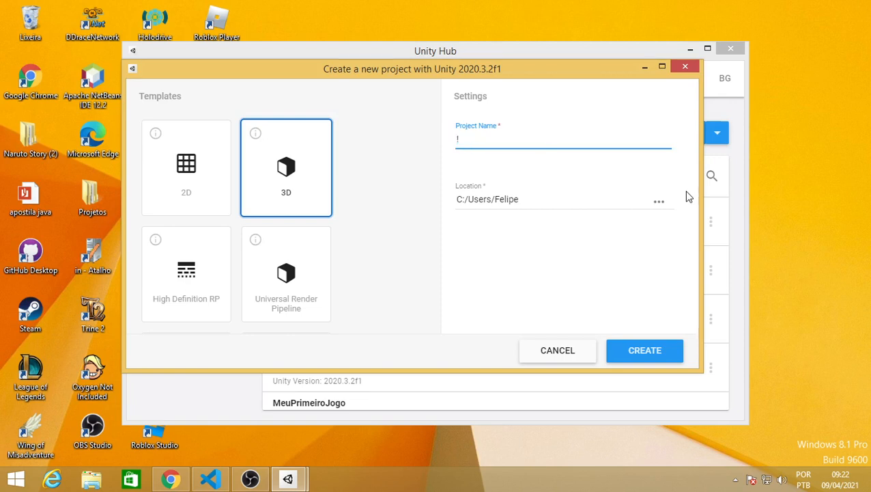
pyautogui.press('BackSpace')
pyautogui.write('Primeira')
pyautogui.write('deoEstudo')
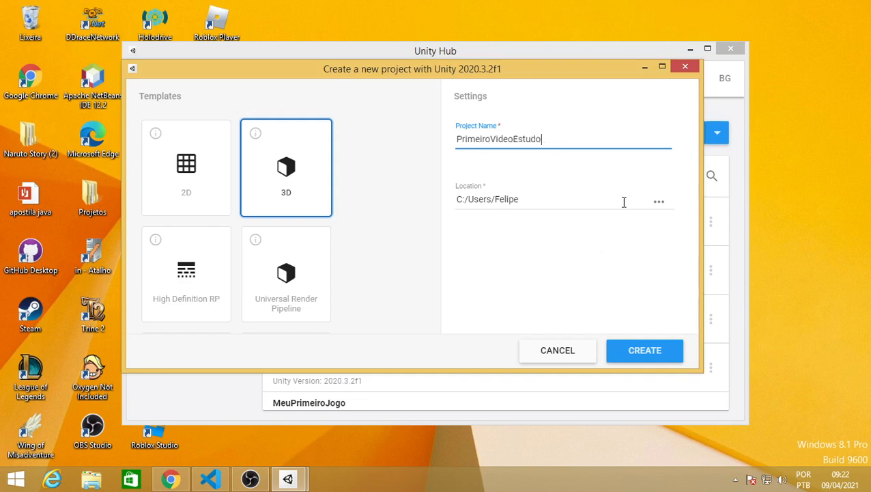
# Review the project name and the folder location in the new project's settings.
pyautogui.moveTo(550, 135); pyautogui.dragTo(458, 141)
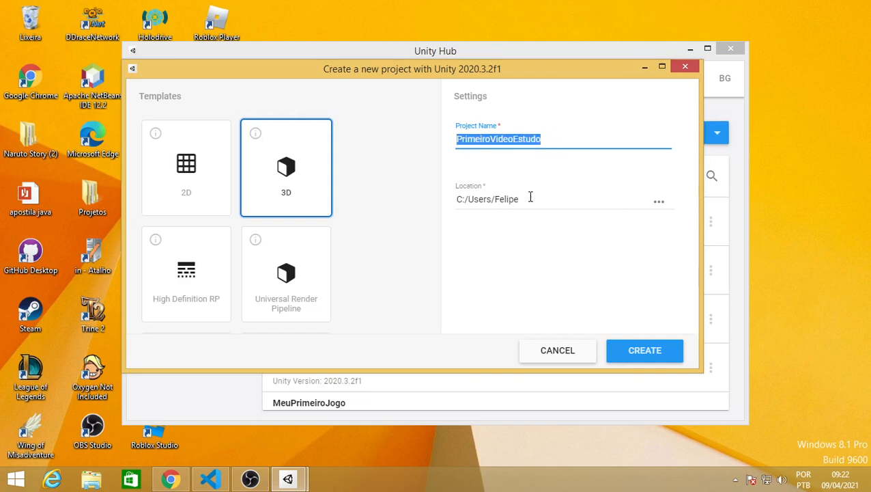
pyautogui.moveTo(531, 197); pyautogui.dragTo(452, 205)
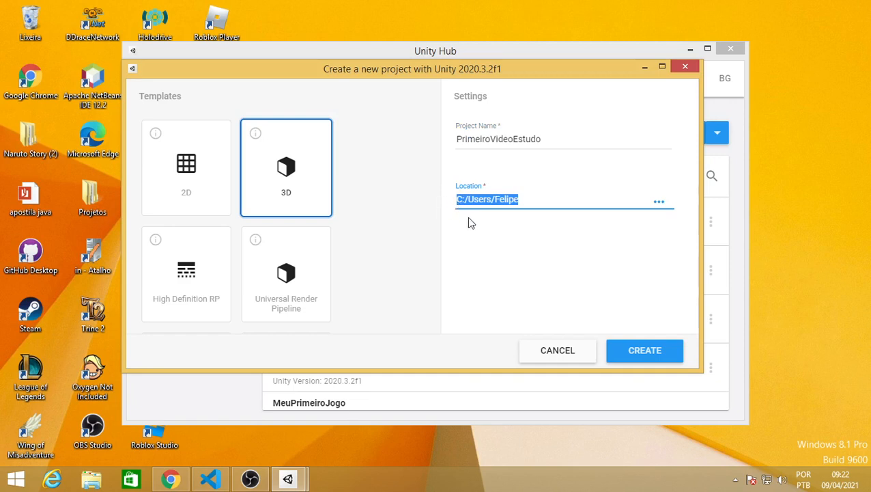
pyautogui.moveTo(540, 139); pyautogui.dragTo(455, 140)
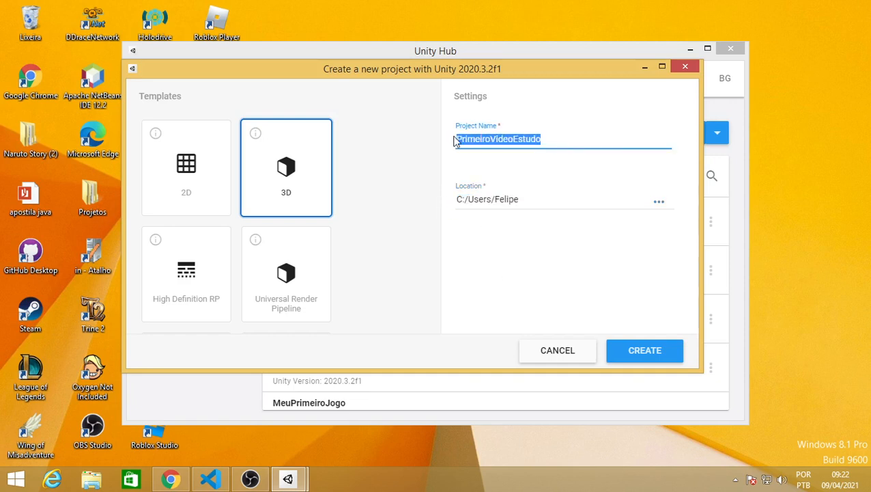
pyautogui.click(515, 241)
pyautogui.moveTo(546, 136); pyautogui.dragTo(527, 129)
pyautogui.click(570, 139)
pyautogui.click(520, 267)
pyautogui.moveTo(543, 198); pyautogui.dragTo(456, 198)
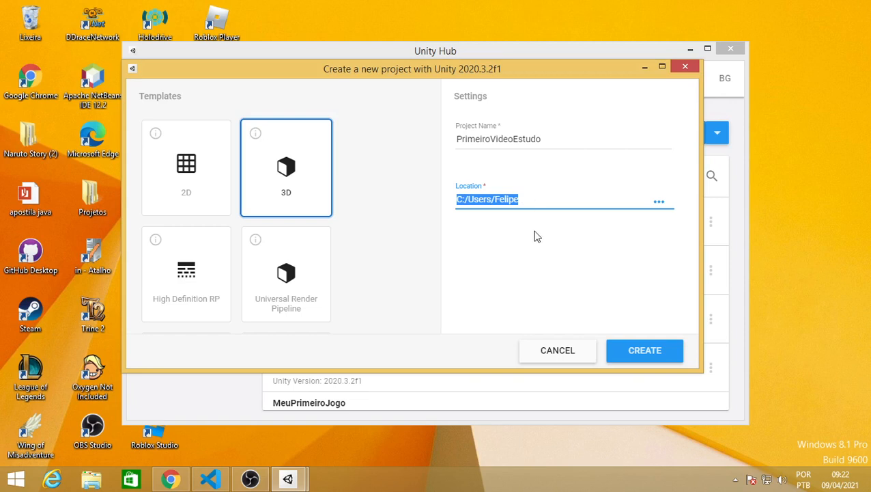
pyautogui.click(518, 256)
pyautogui.moveTo(525, 200); pyautogui.dragTo(482, 241)
pyautogui.click(532, 263)
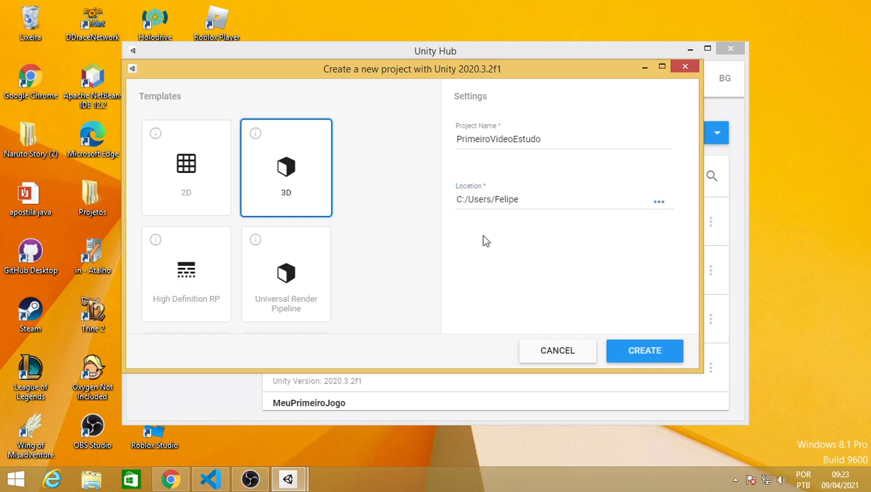
pyautogui.click(465, 198)
pyautogui.moveTo(464, 199); pyautogui.dragTo(495, 200)
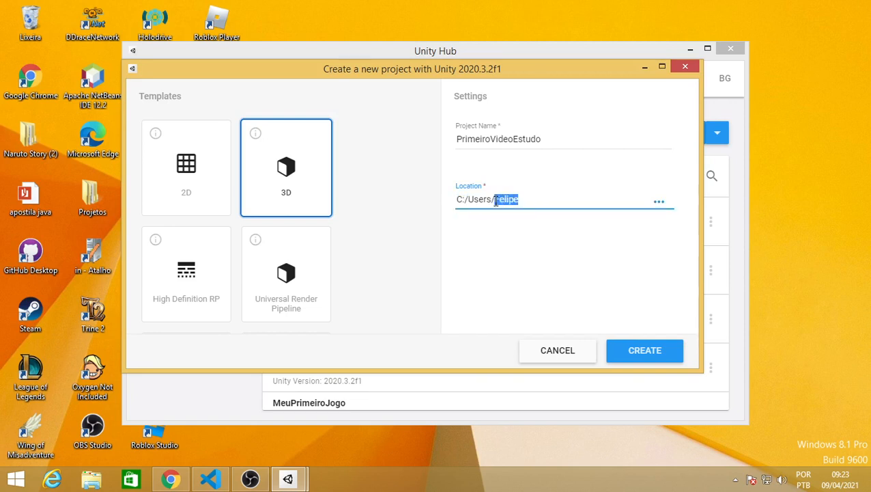
pyautogui.click(540, 287)
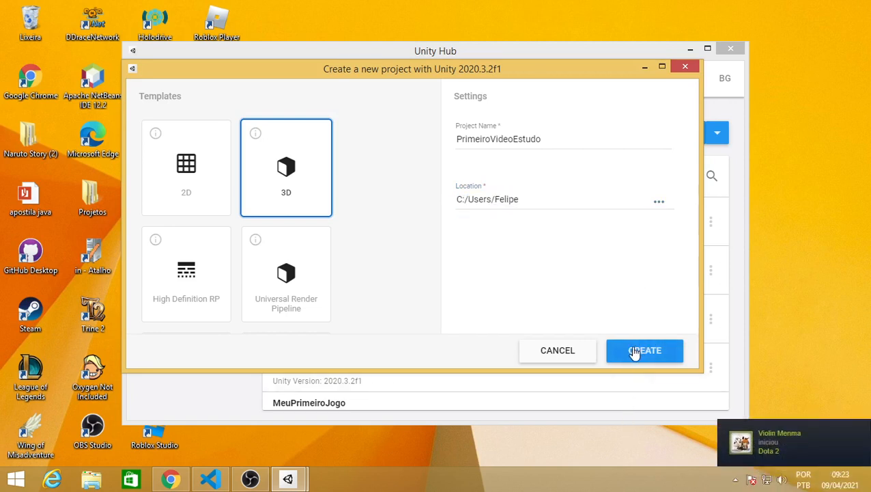
# Create the PrimeiroVideoEstudo project and maximize its editor window after closing the update notice.
pyautogui.click(642, 350)
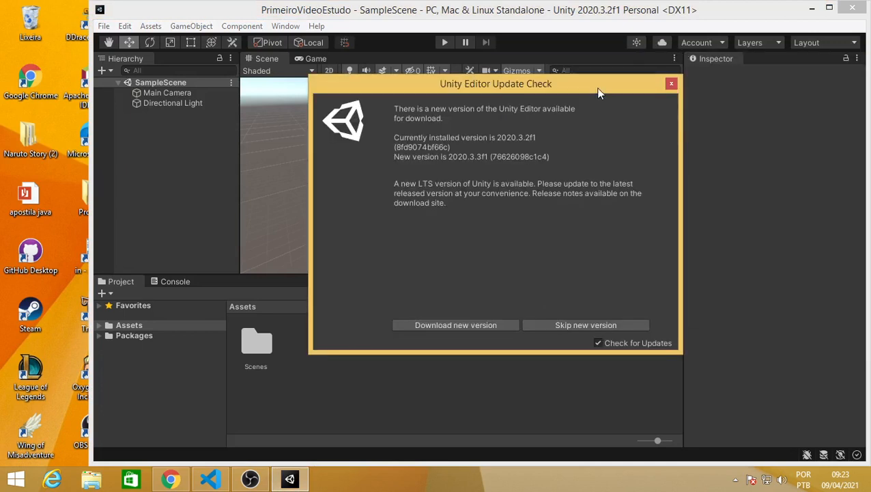
pyautogui.click(671, 84)
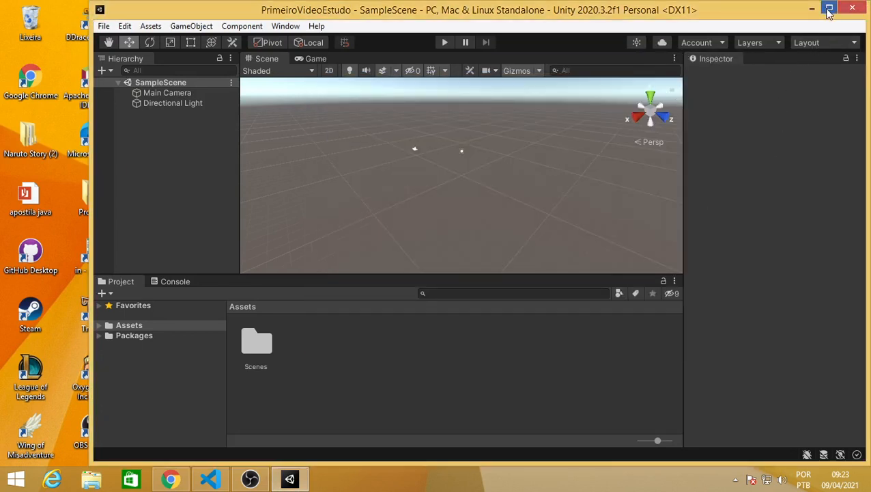
pyautogui.click(830, 11)
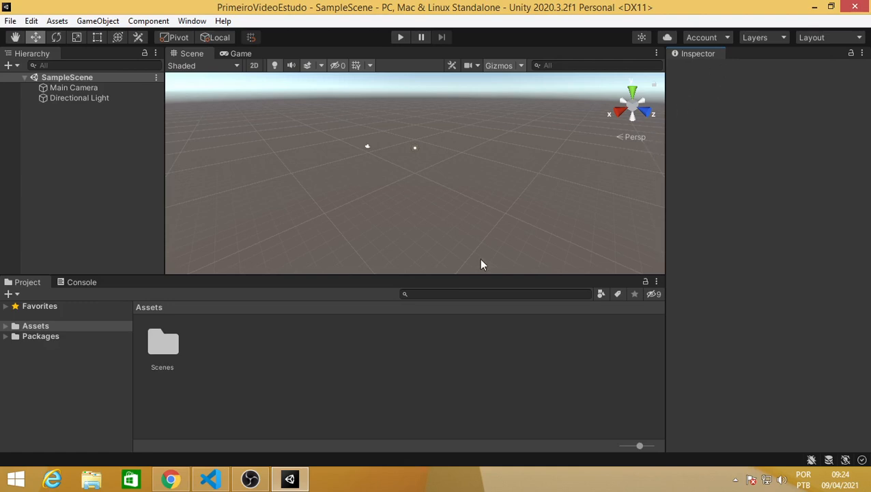
# Switch to File Explorer and view the properties of UnityPlayer.dll in the Documentos folder, then minimize the folder window.
pyautogui.click(91, 479)
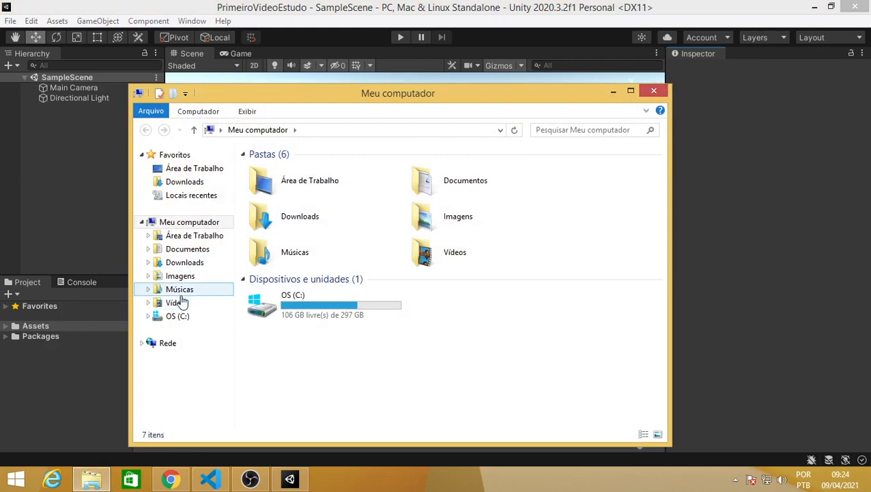
pyautogui.click(199, 249)
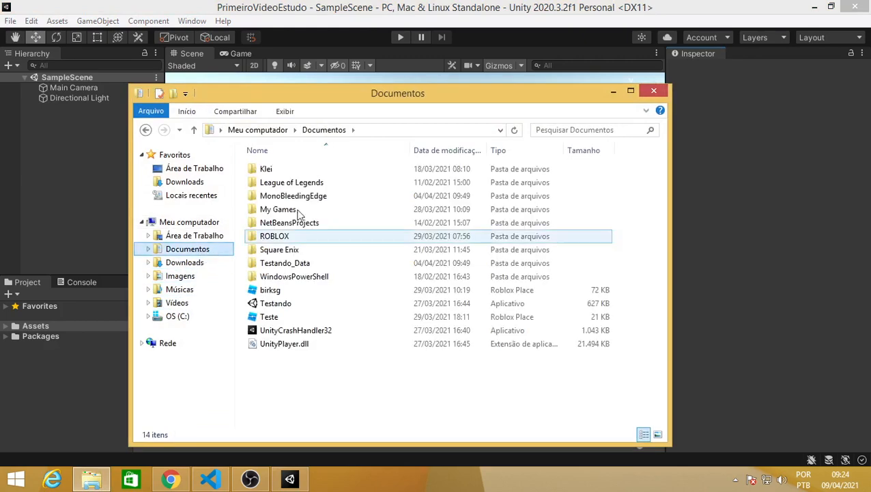
pyautogui.rightClick(272, 348)
pyautogui.click(303, 335)
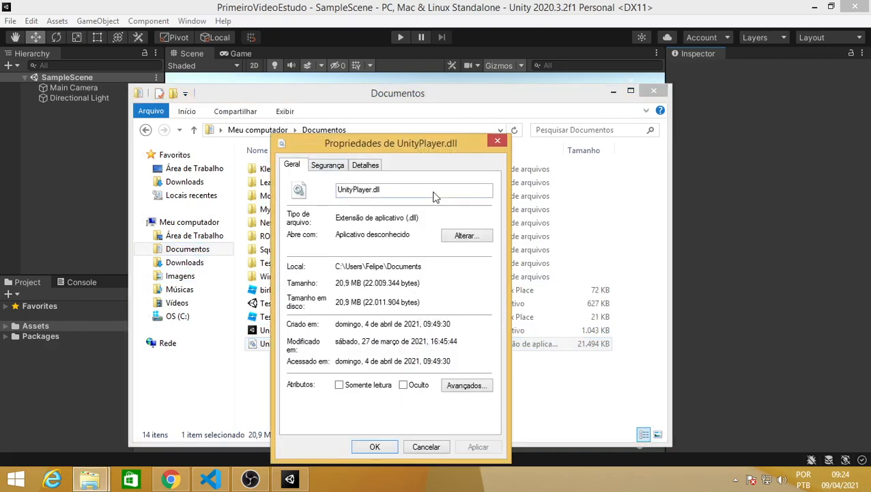
pyautogui.click(498, 142)
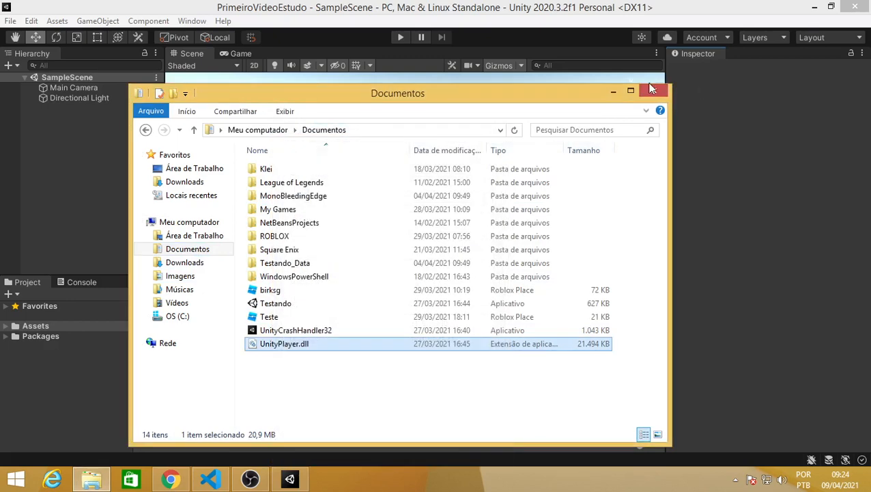
pyautogui.click(614, 92)
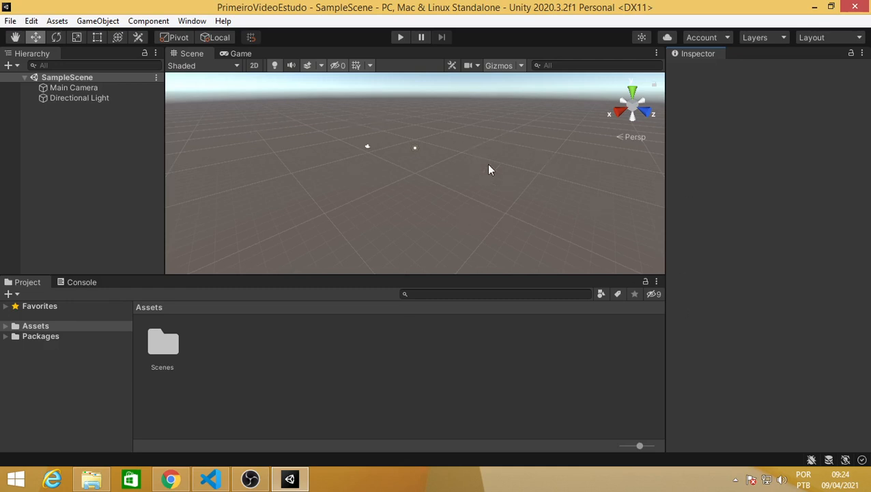
# Inspect the properties of the scene's Main Camera and Directional Light by selecting them alternately.
pyautogui.click(79, 88)
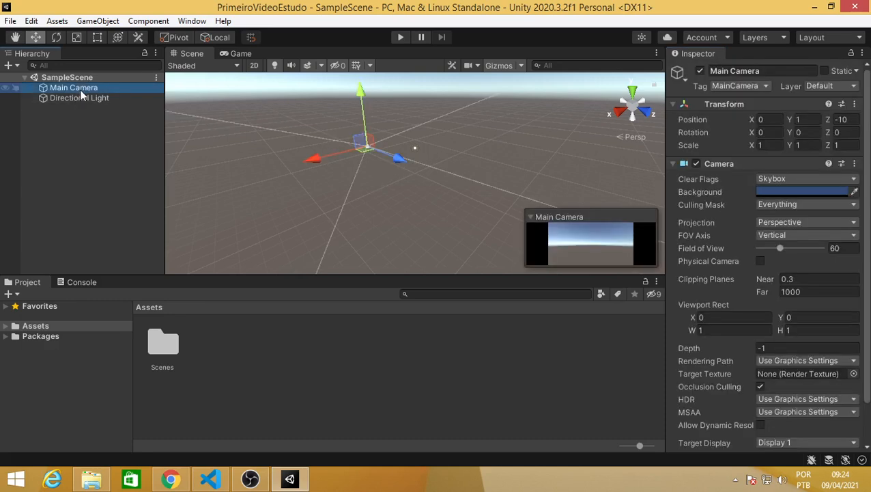
pyautogui.click(85, 98)
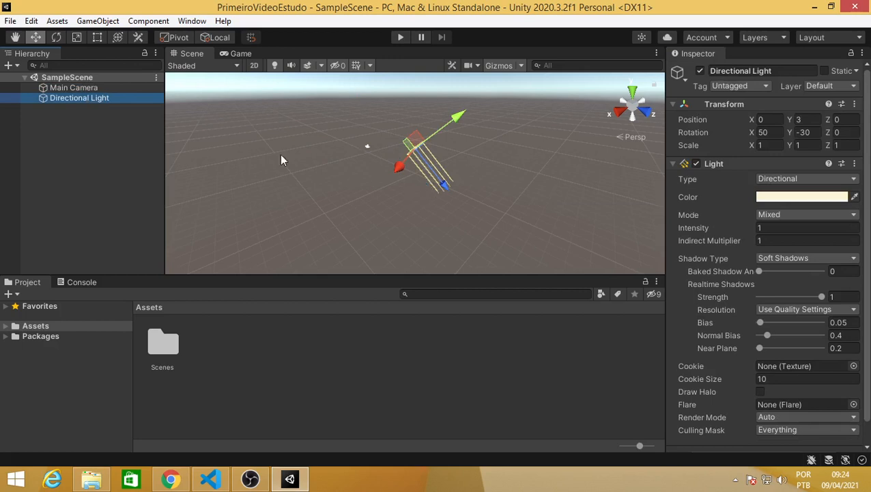
pyautogui.click(450, 221)
pyautogui.click(104, 87)
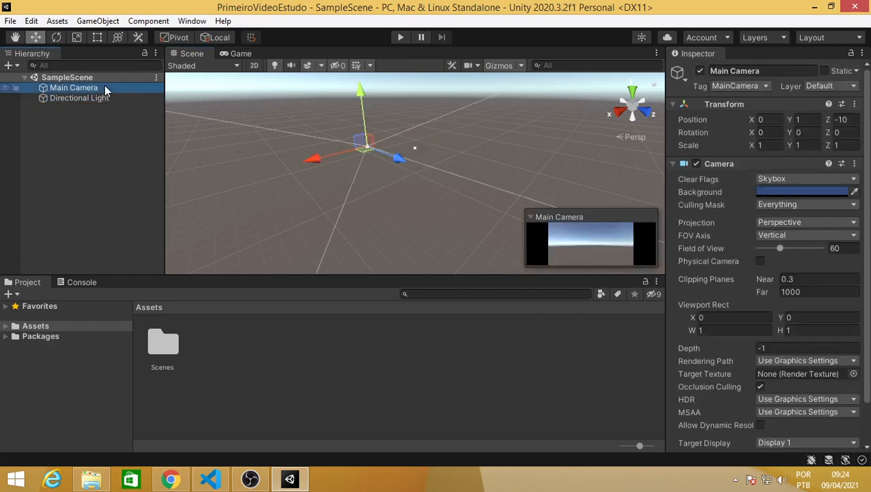
pyautogui.doubleClick(90, 99)
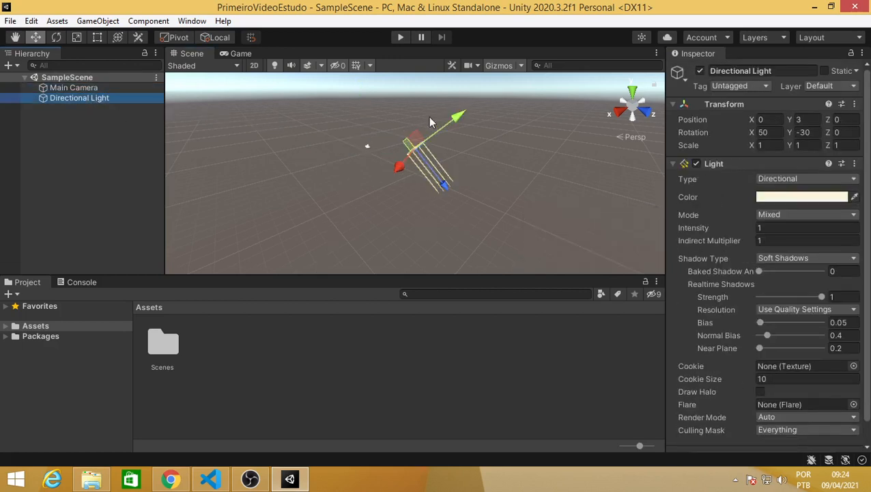
pyautogui.click(569, 211)
pyautogui.doubleClick(74, 88)
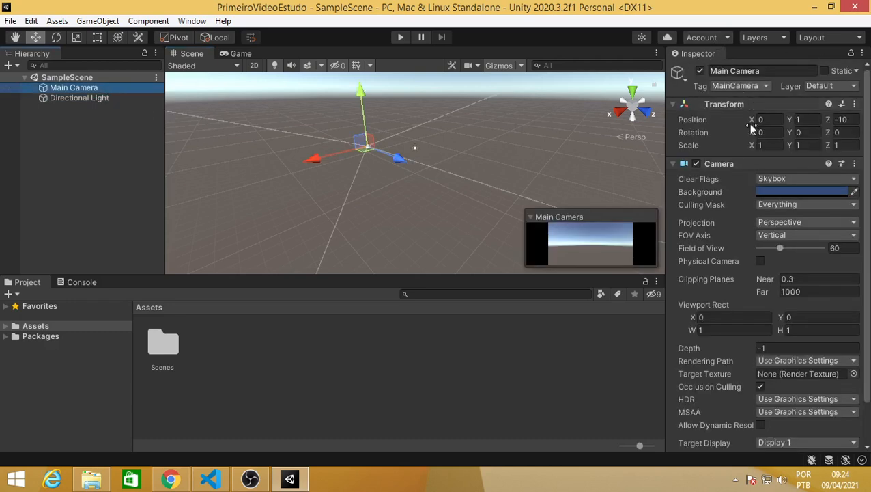
# Examine the Main Camera's components by collapsing and re-expanding its Transform and Camera sections.
pyautogui.click(672, 104)
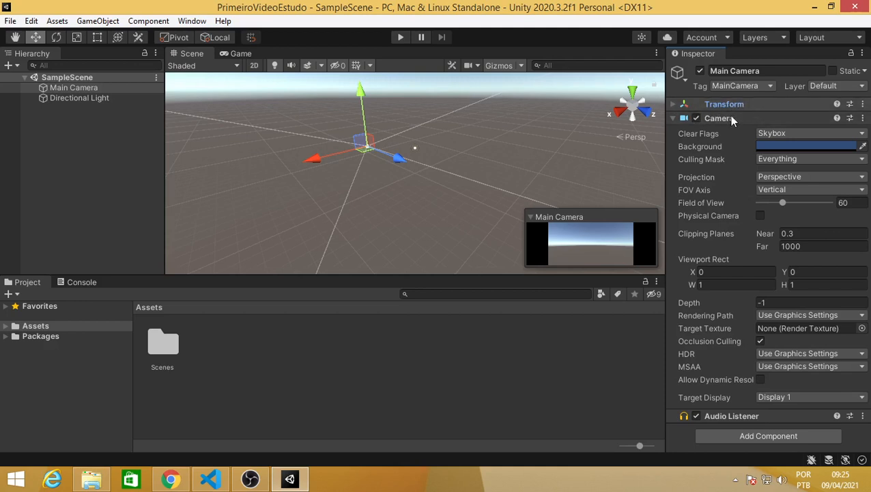
pyautogui.click(676, 118)
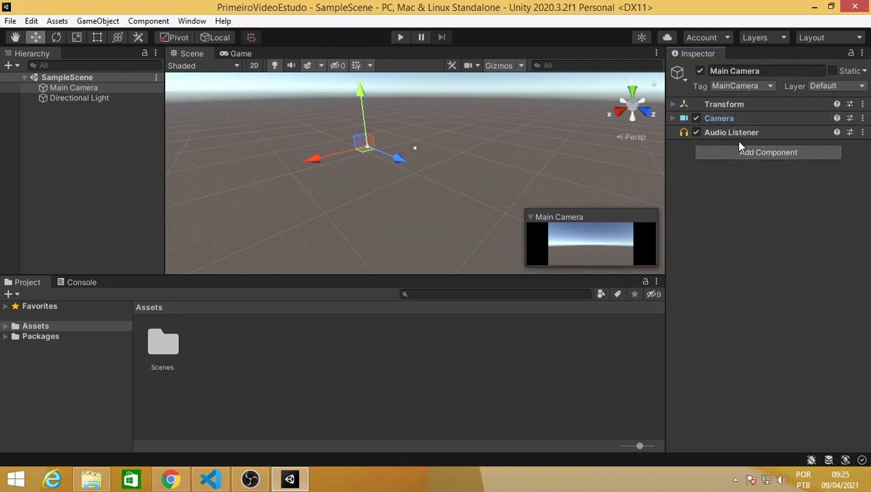
pyautogui.click(109, 173)
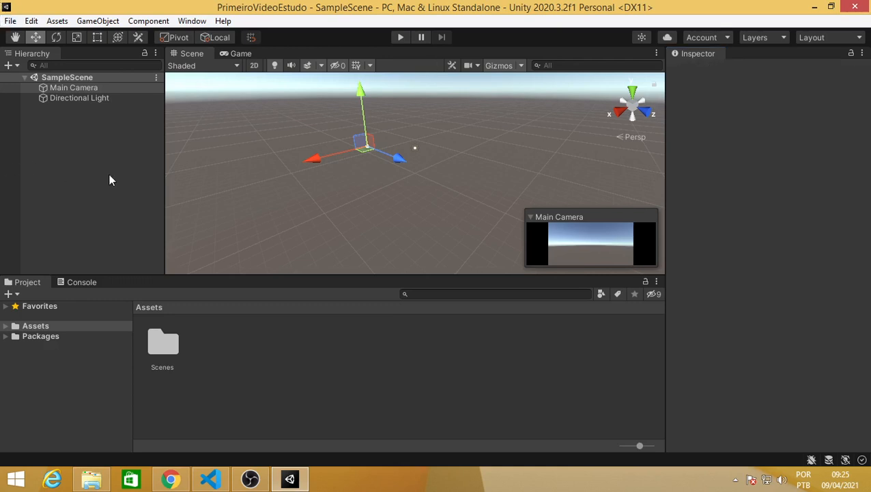
pyautogui.click(87, 90)
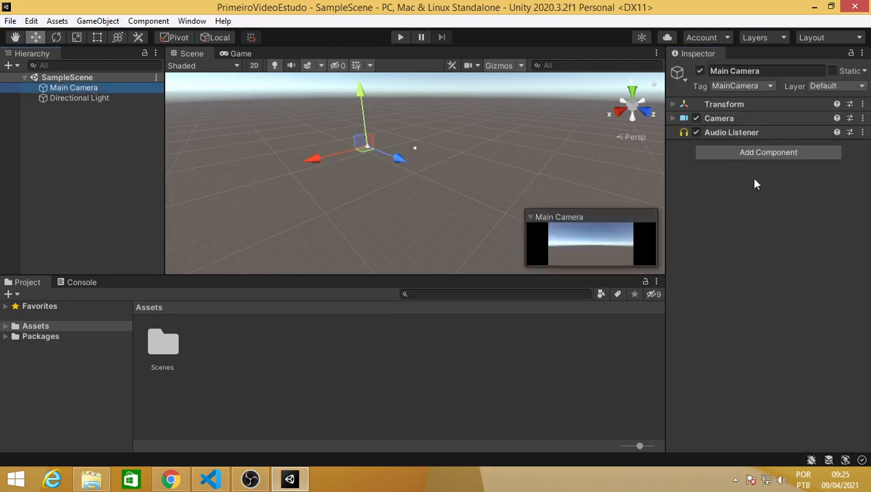
pyautogui.click(727, 105)
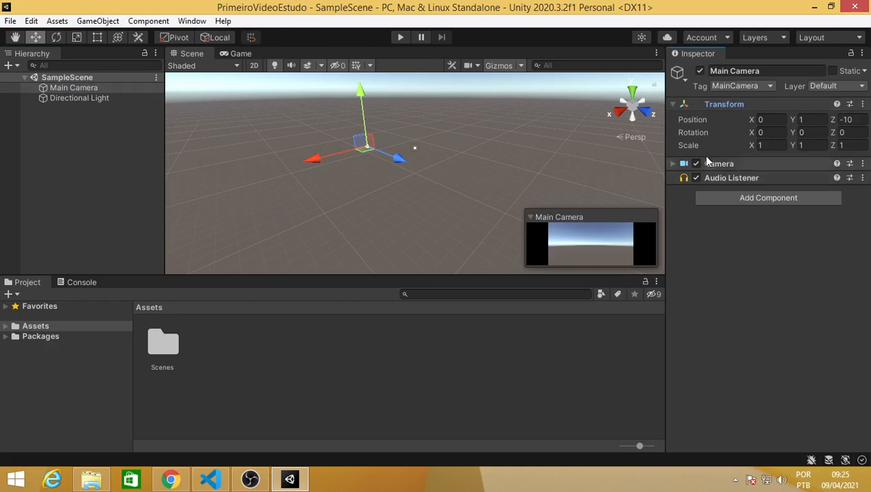
pyautogui.click(673, 164)
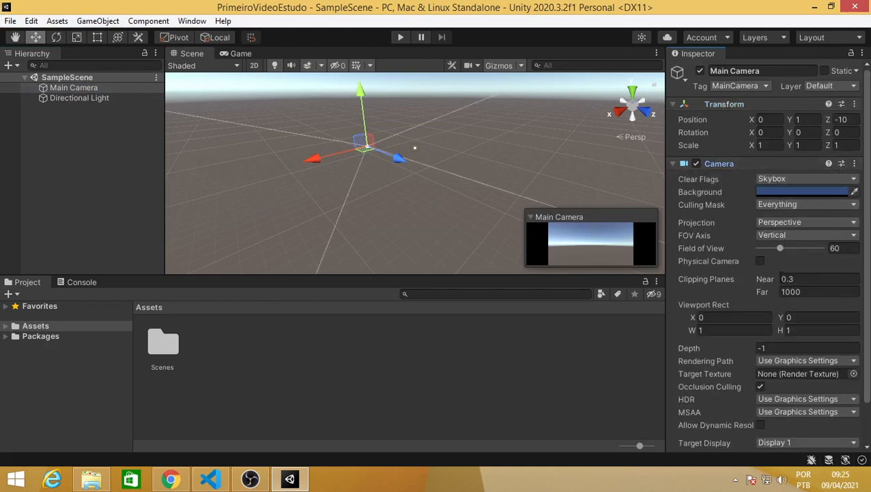
# Collapse SampleScene and the Main Camera's Transform and Camera sections, and clear the selection.
pyautogui.click(25, 78)
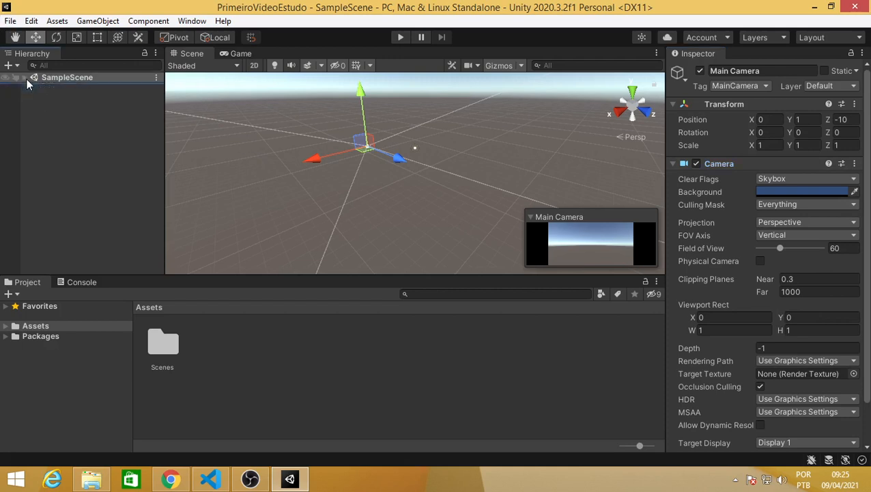
pyautogui.click(674, 104)
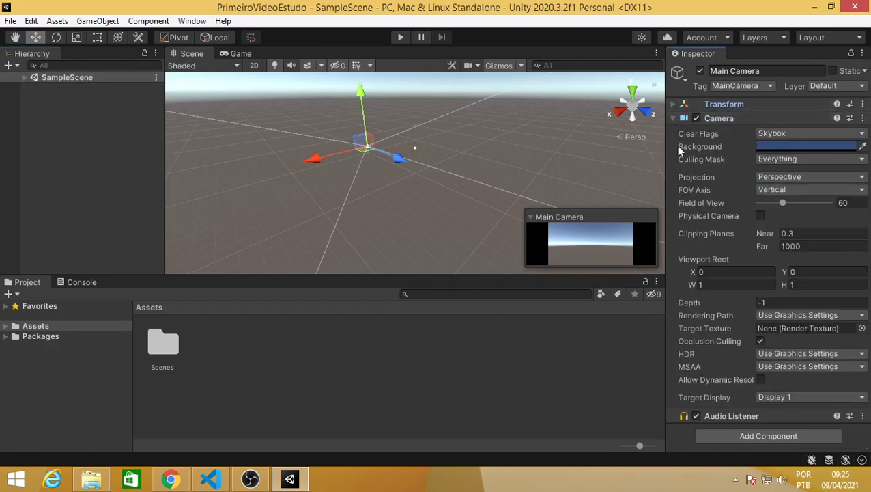
pyautogui.click(673, 118)
pyautogui.click(371, 190)
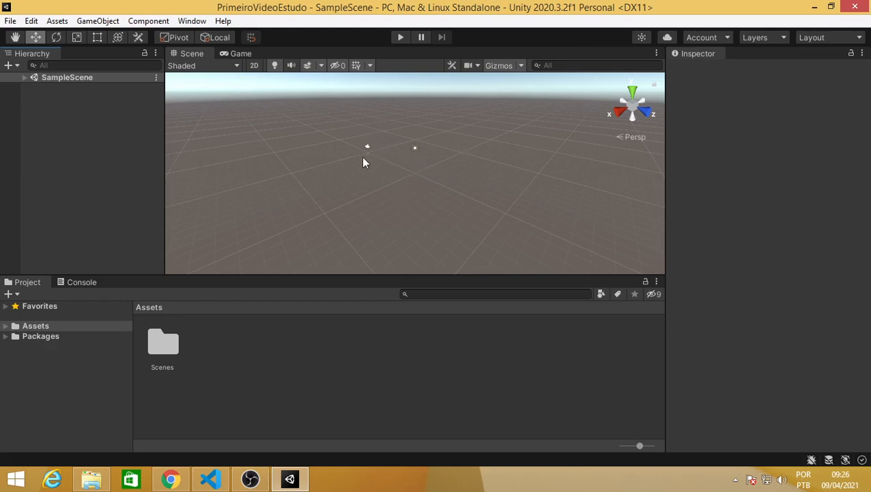
# Expand SampleScene in the hierarchy and review the Main Camera and Directional Light it contains.
pyautogui.click(22, 77)
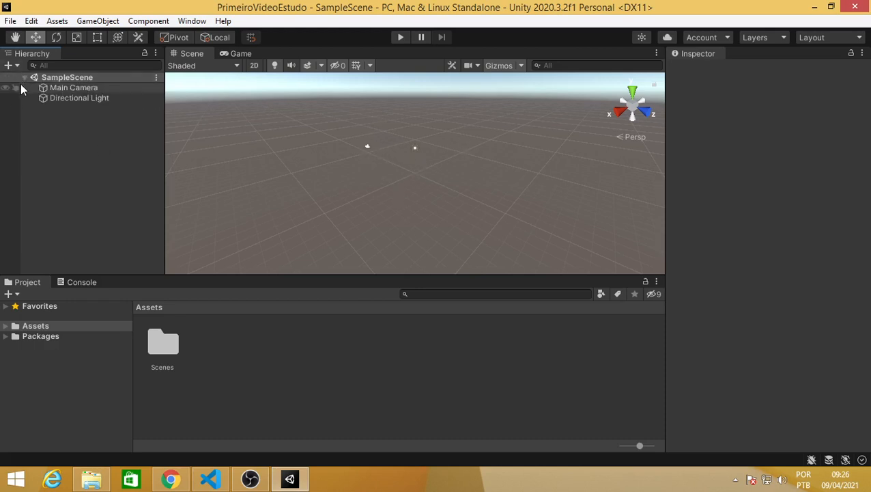
pyautogui.click(24, 77)
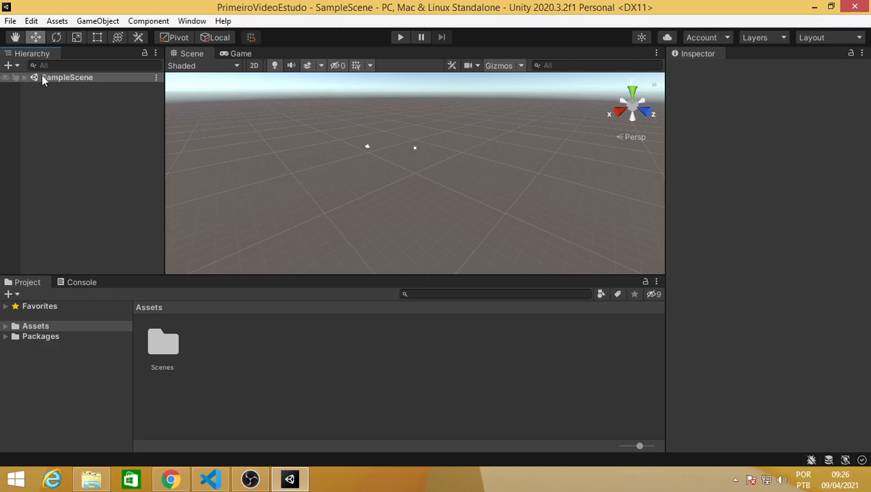
pyautogui.click(25, 77)
pyautogui.click(53, 87)
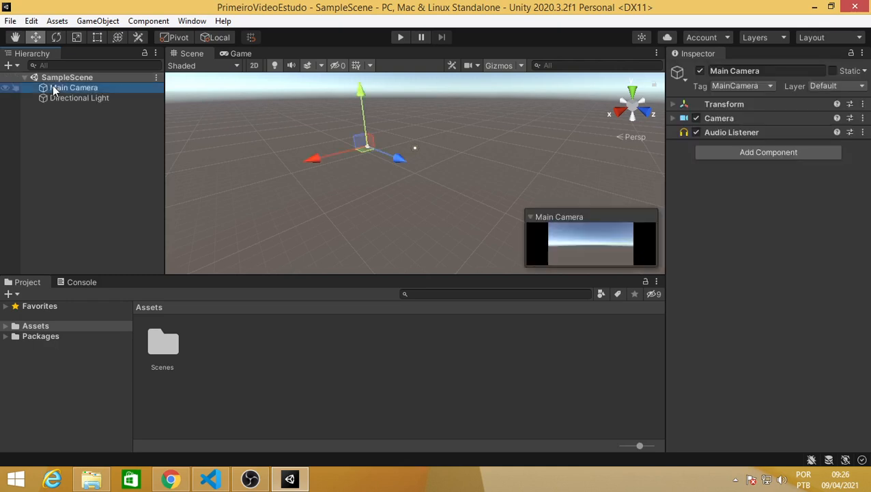
pyautogui.click(58, 97)
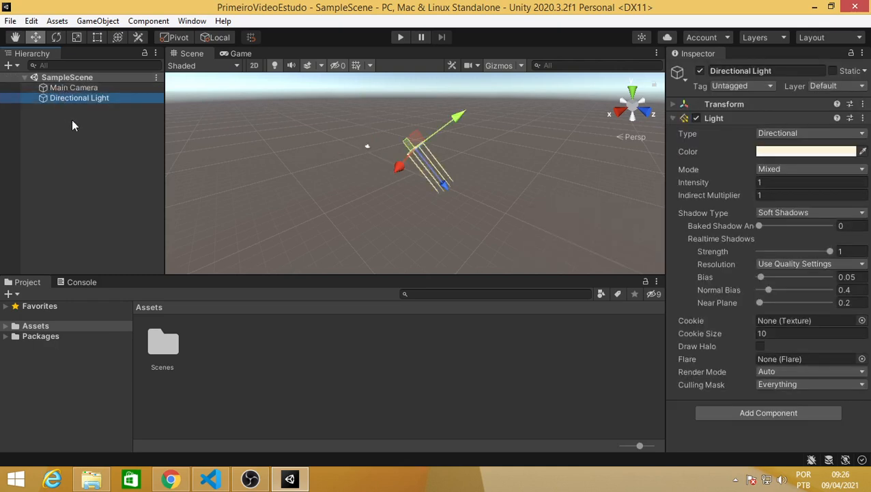
pyautogui.click(71, 119)
pyautogui.click(26, 78)
pyautogui.click(24, 79)
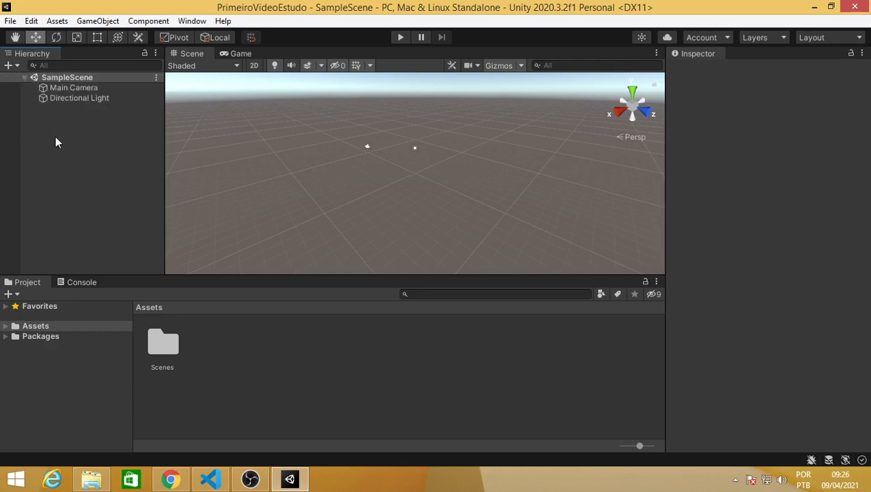
pyautogui.click(54, 89)
pyautogui.click(59, 99)
pyautogui.click(70, 145)
# Compare the Main Camera's Scene and Game views, and dock the Game view beside the Scene view.
pyautogui.click(239, 54)
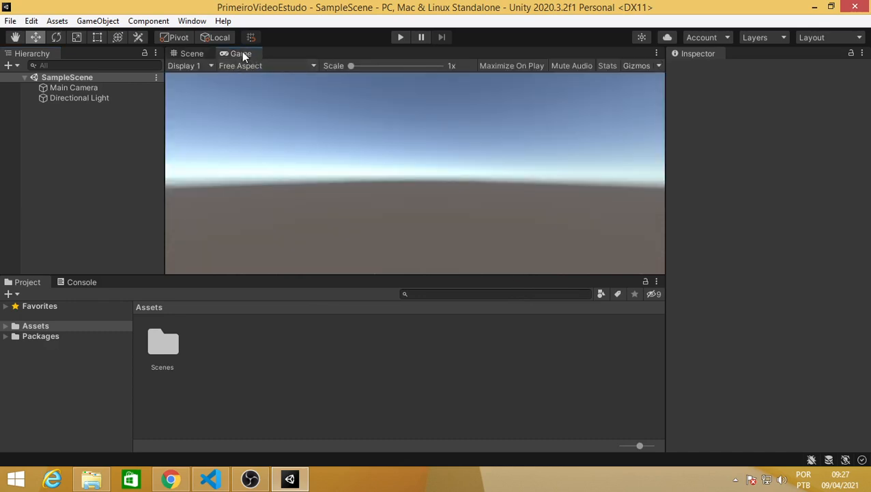
pyautogui.click(192, 54)
pyautogui.click(99, 89)
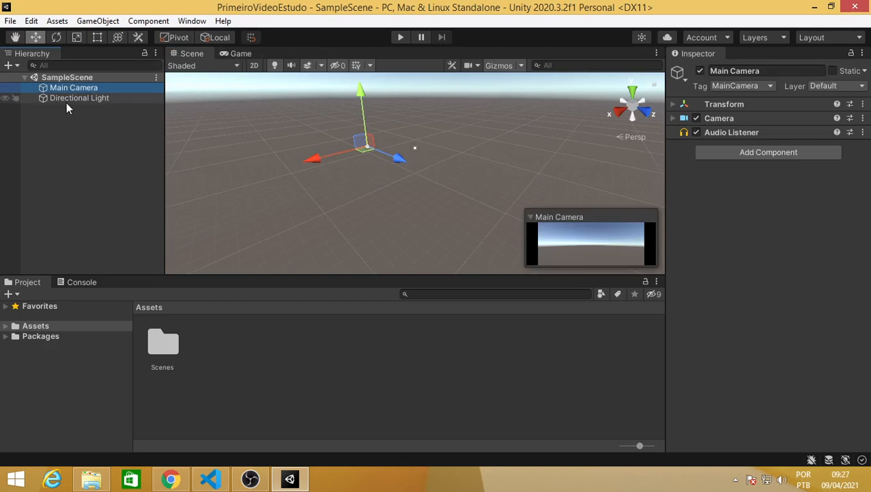
pyautogui.click(237, 54)
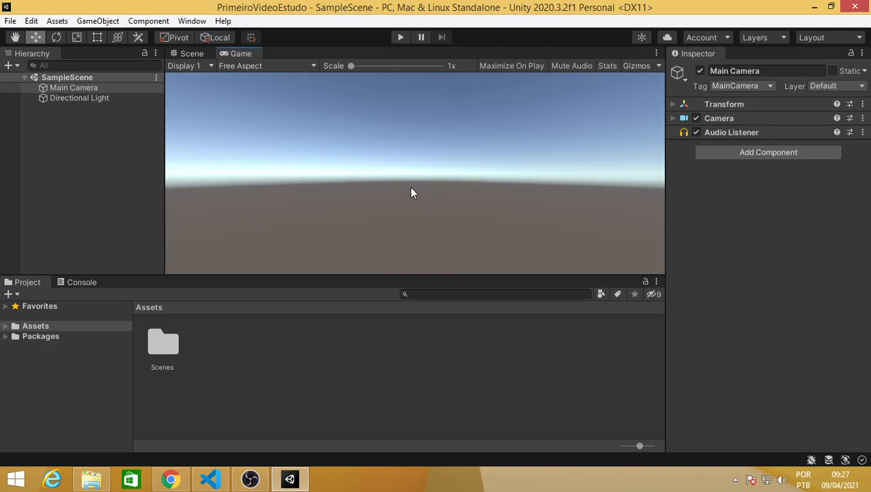
pyautogui.click(191, 54)
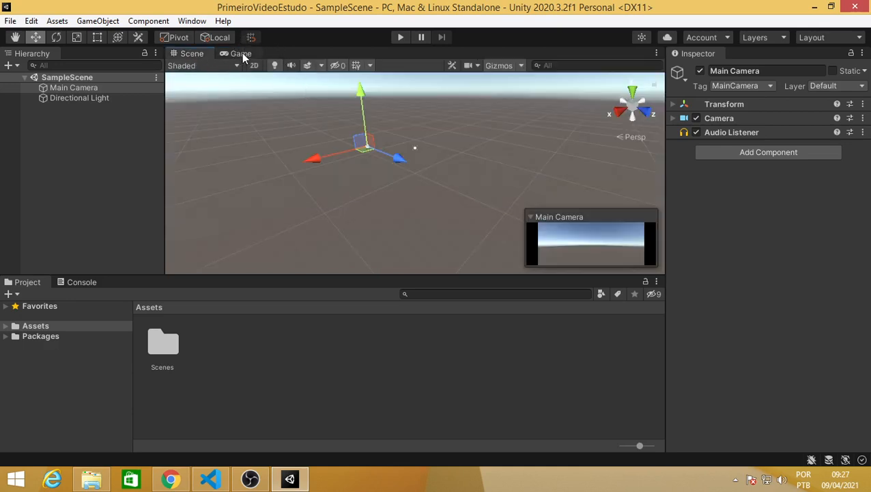
pyautogui.moveTo(240, 54); pyautogui.dragTo(646, 196)
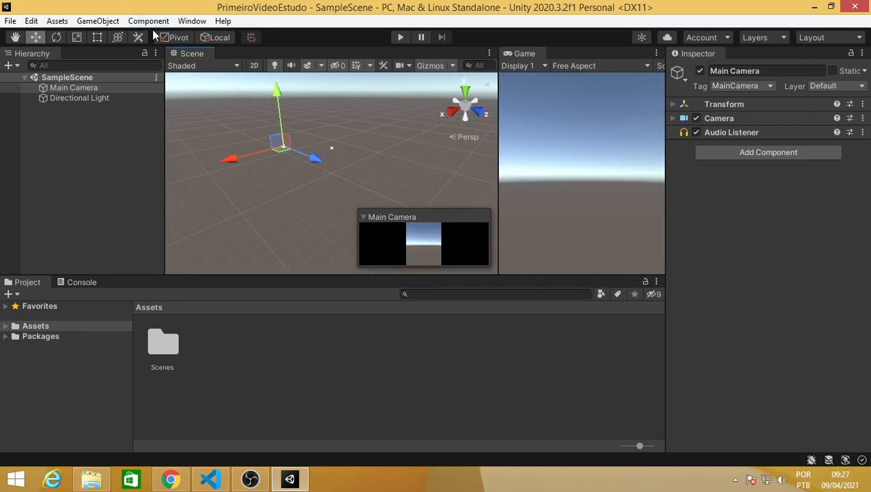
pyautogui.click(10, 21)
pyautogui.moveTo(58, 21)
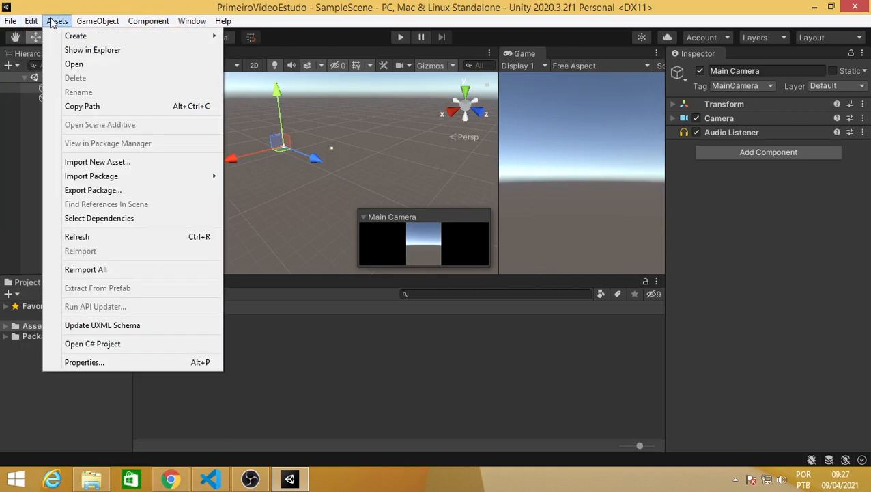
pyautogui.click(159, 8)
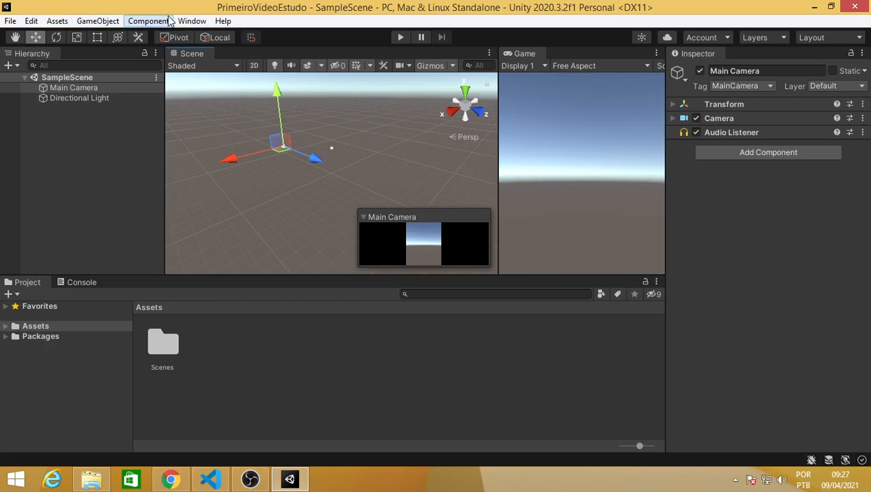
pyautogui.click(192, 21)
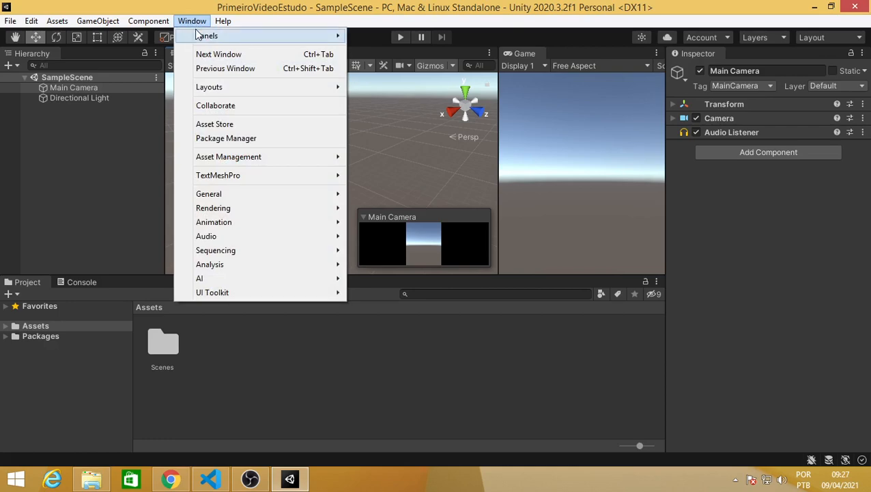
# Apply the 2 by 3 layout, dock the Hierarchy above the Project panel, and enlarge the Hierarchy and the Scene and Game views.
pyautogui.moveTo(247, 90)
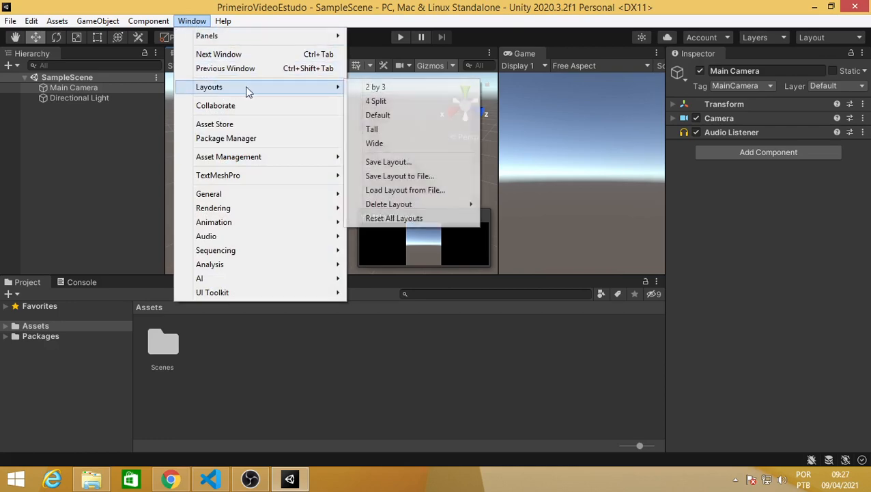
pyautogui.click(387, 87)
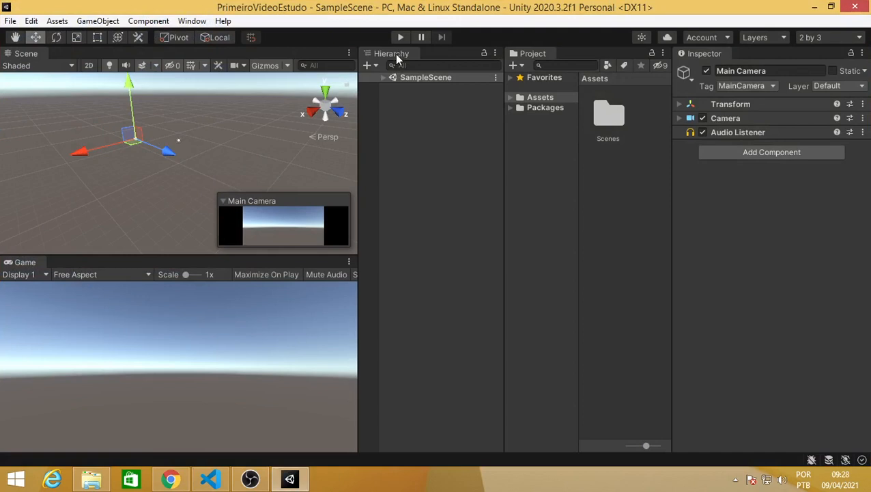
pyautogui.moveTo(398, 59); pyautogui.dragTo(600, 89)
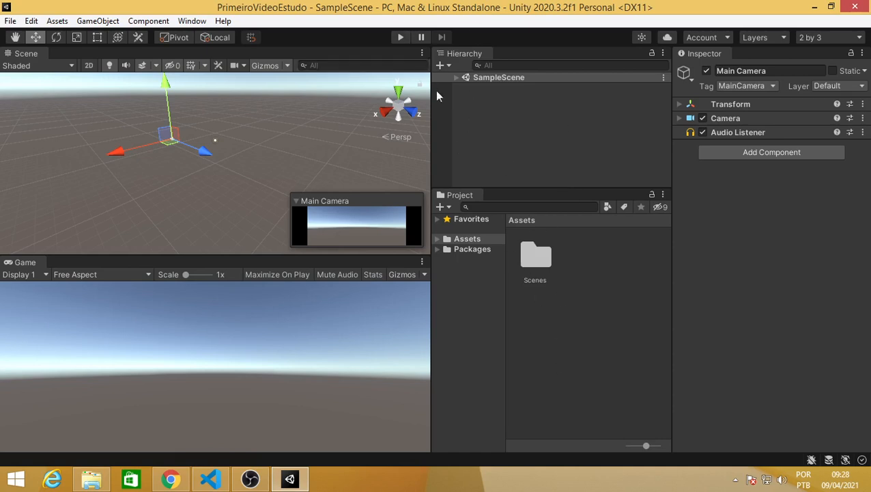
pyautogui.moveTo(605, 192); pyautogui.dragTo(594, 248)
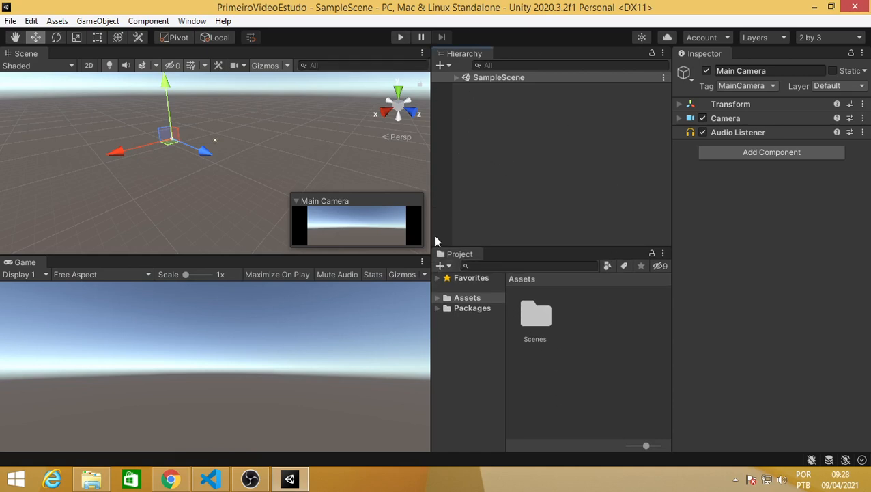
pyautogui.moveTo(430, 226); pyautogui.dragTo(459, 228)
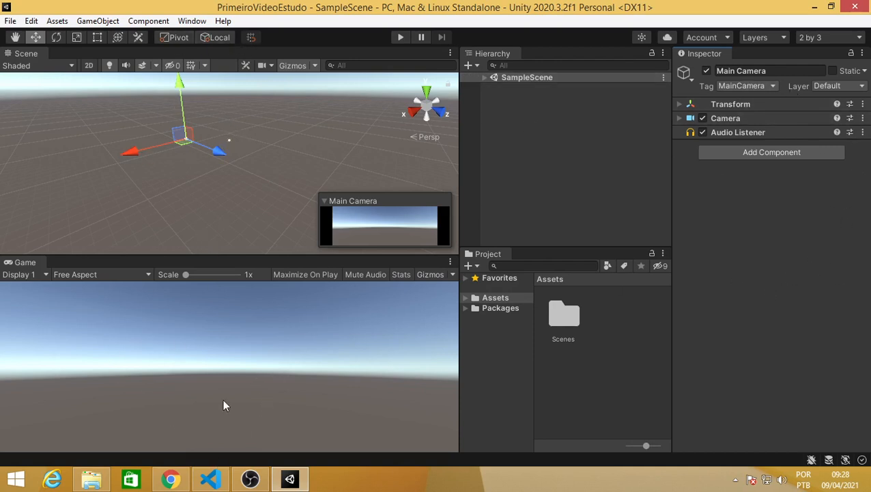
# Frame the Main Camera in the Scene view, clear the selection, and inspect the surrounding scene with the Rotate tool active.
pyautogui.scroll(8, 183, 131)
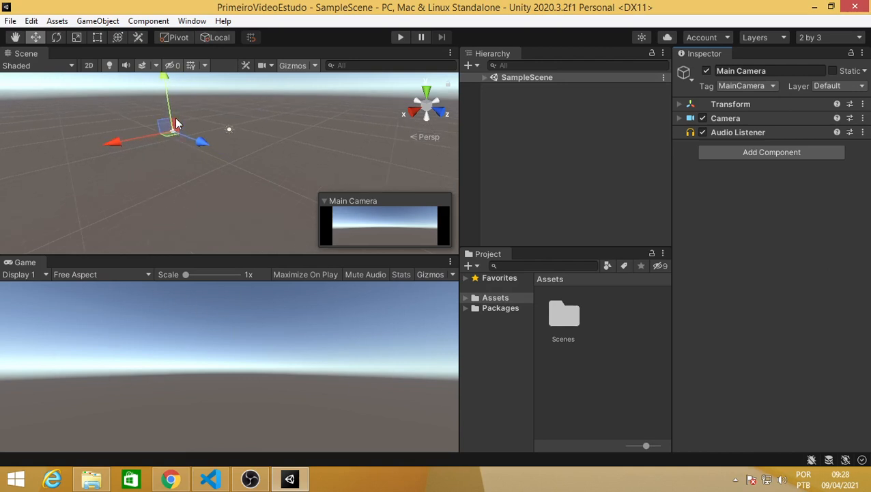
pyautogui.press('f')
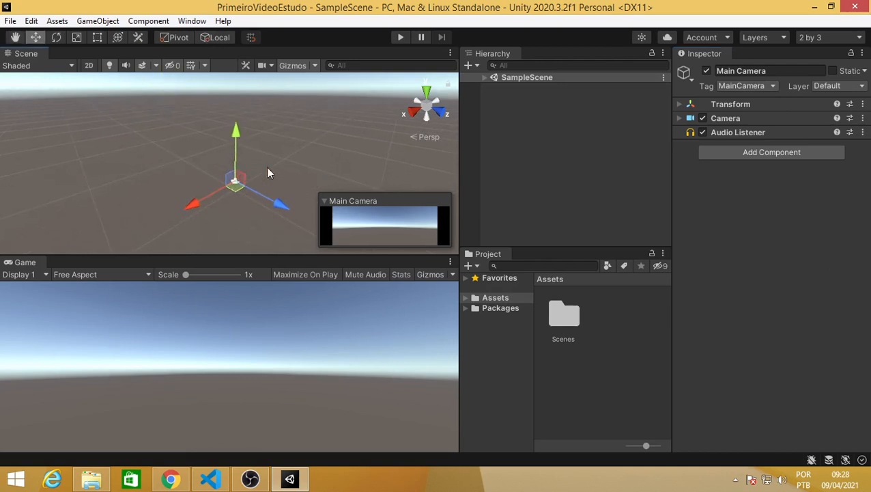
pyautogui.click(326, 168)
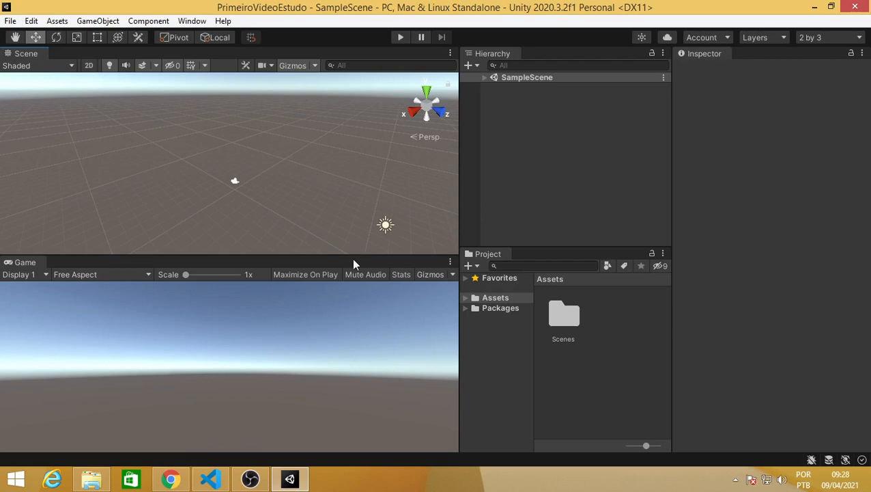
pyautogui.moveTo(331, 214); pyautogui.dragTo(257, 175, button='middle')
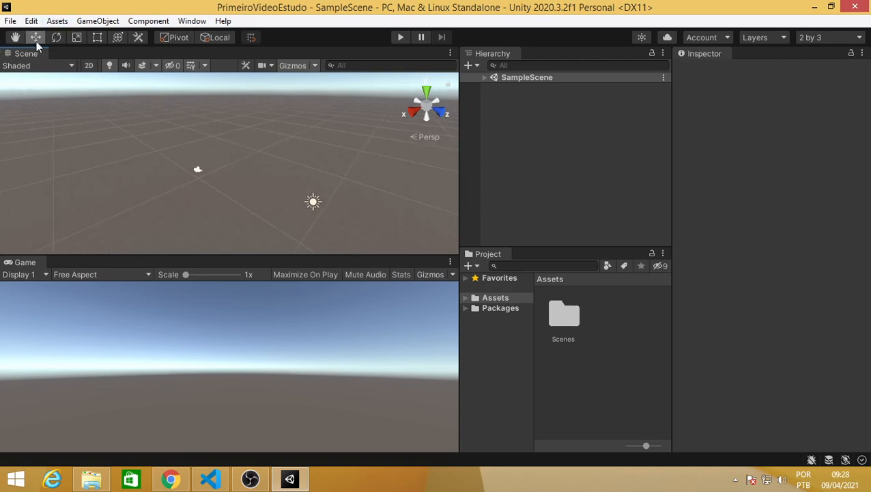
pyautogui.click(54, 37)
pyautogui.scroll(3, 189, 196)
pyautogui.moveTo(259, 181); pyautogui.dragTo(321, 144, button='middle')
pyautogui.scroll(1, 317, 185)
pyautogui.moveTo(317, 186); pyautogui.dragTo(220, 171, button='middle')
# Expand SampleScene in the hierarchy, add a 3D Cube to it, and clear the selection.
pyautogui.click(484, 78)
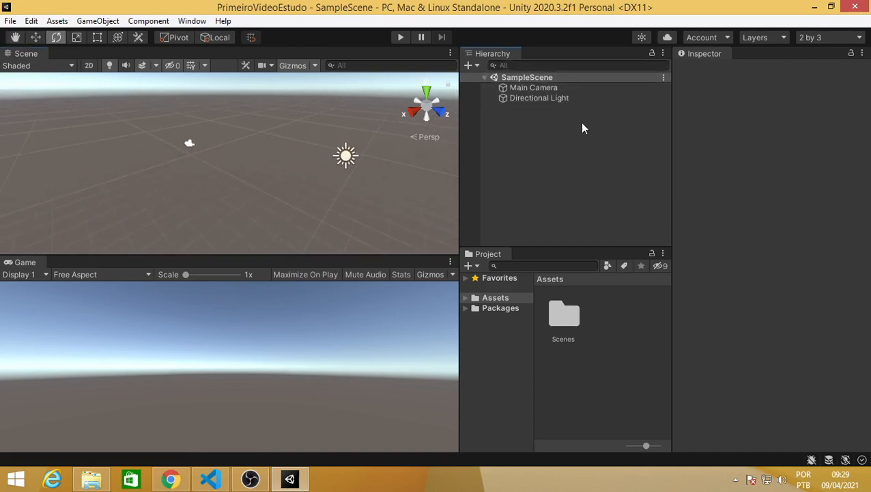
pyautogui.rightClick(561, 191)
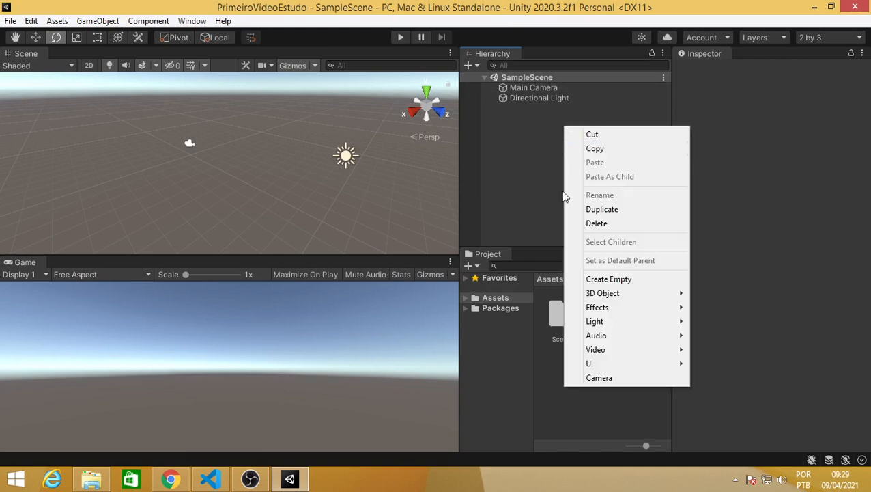
pyautogui.rightClick(527, 136)
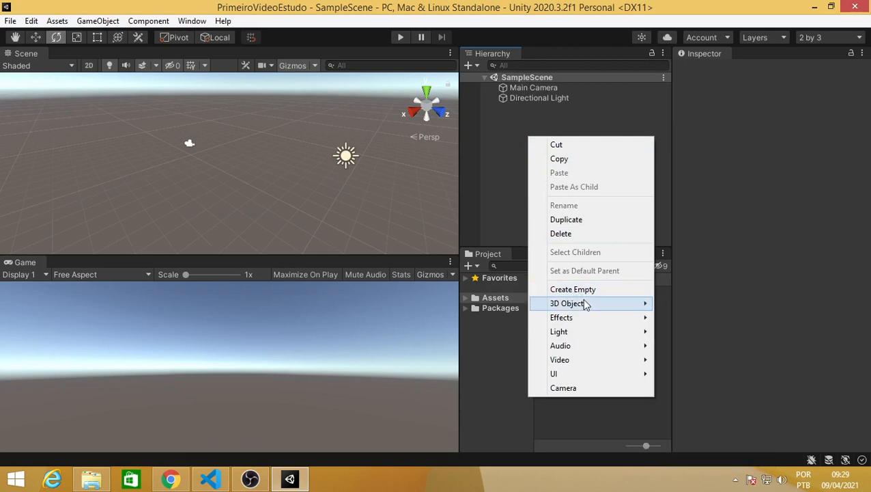
pyautogui.moveTo(583, 303)
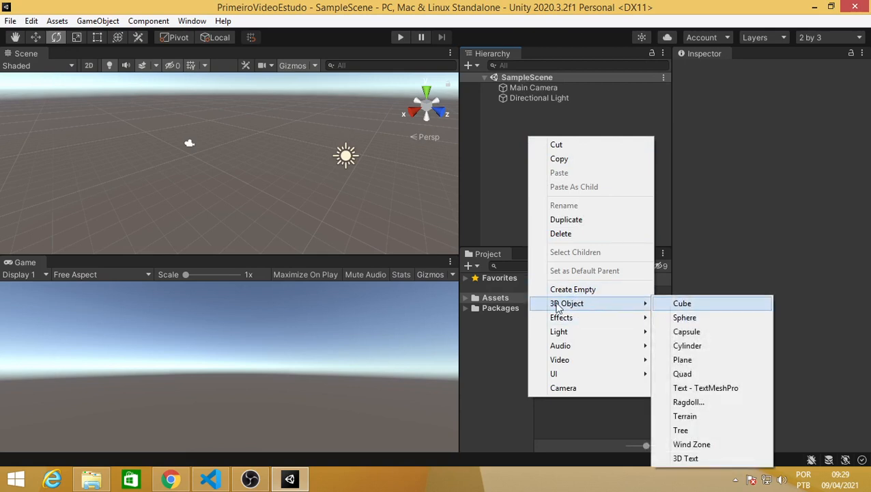
pyautogui.click(688, 304)
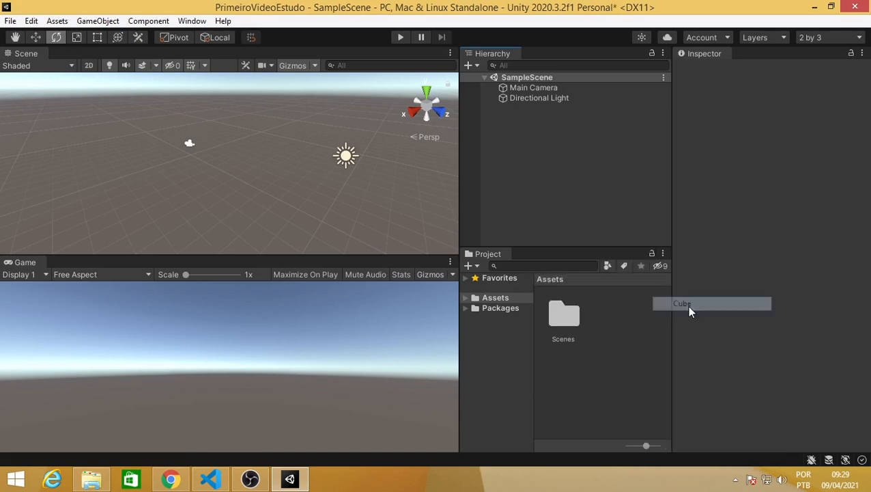
pyautogui.click(337, 213)
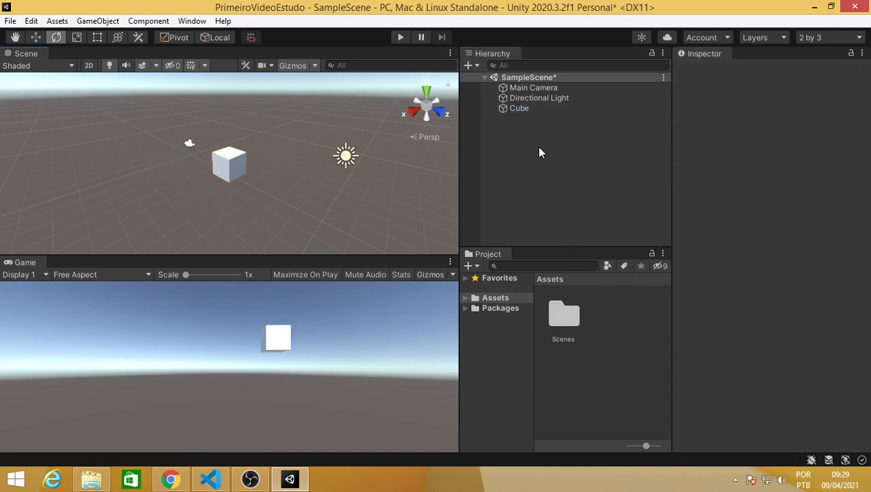
# Select the Cube and collapse its Mesh Filter, Mesh Renderer and Box Collider components.
pyautogui.click(519, 112)
pyautogui.click(680, 118)
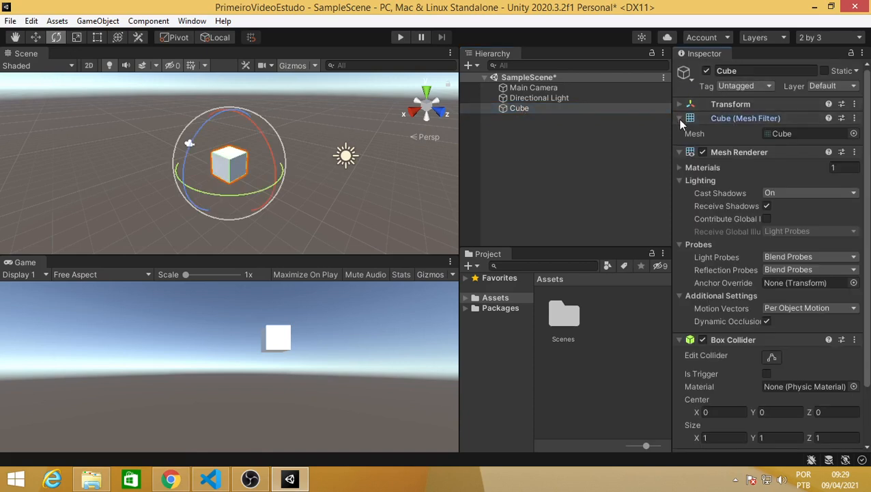
pyautogui.click(679, 132)
pyautogui.click(679, 146)
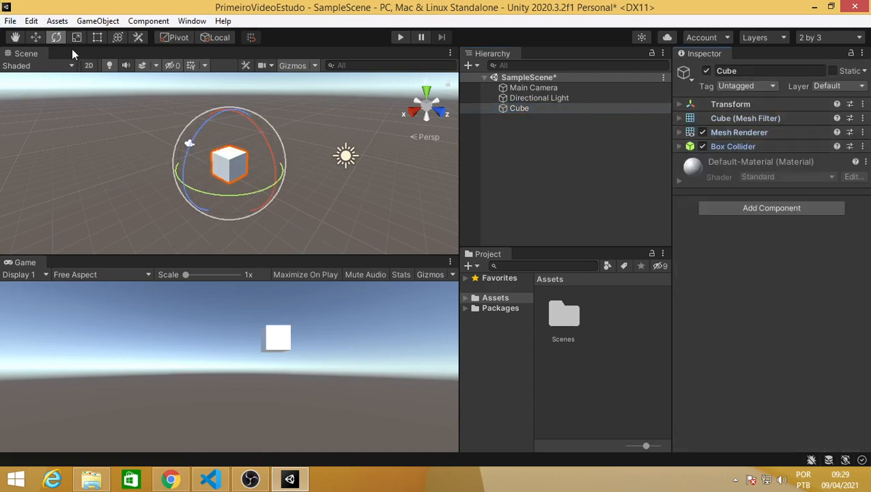
# Try moving the Cube along its X, Y and Z axes with the Move tool, ending at about X 1.81, Y 2.76, Z -3.24.
pyautogui.click(37, 36)
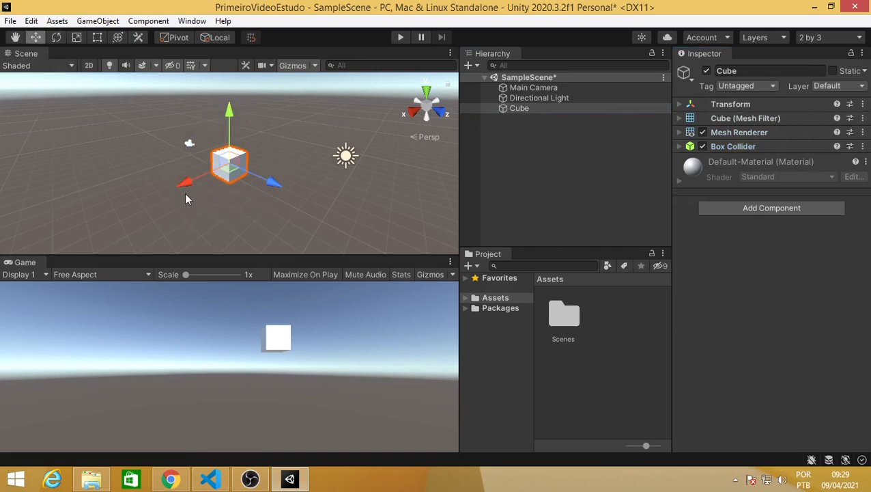
pyautogui.moveTo(187, 182); pyautogui.dragTo(168, 206)
pyautogui.moveTo(229, 208); pyautogui.dragTo(197, 183)
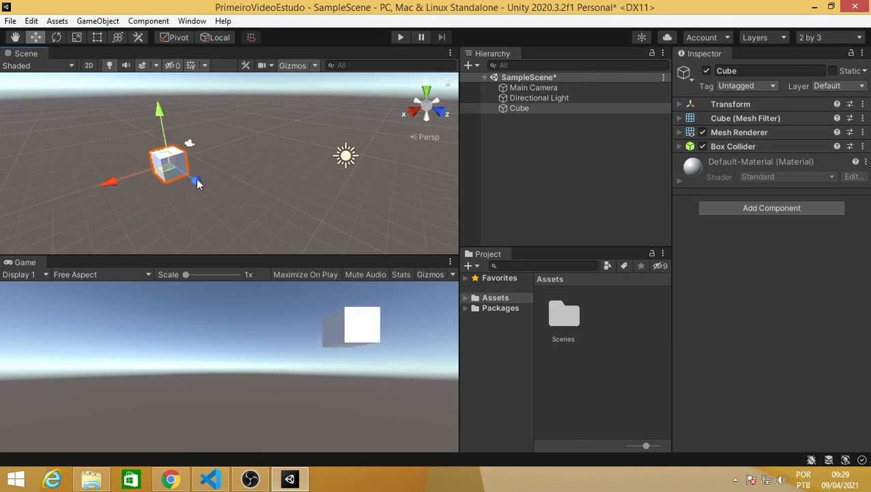
pyautogui.moveTo(113, 179); pyautogui.dragTo(161, 167)
pyautogui.moveTo(254, 168); pyautogui.dragTo(301, 183)
pyautogui.moveTo(218, 180); pyautogui.dragTo(173, 205)
pyautogui.moveTo(239, 207); pyautogui.dragTo(205, 190)
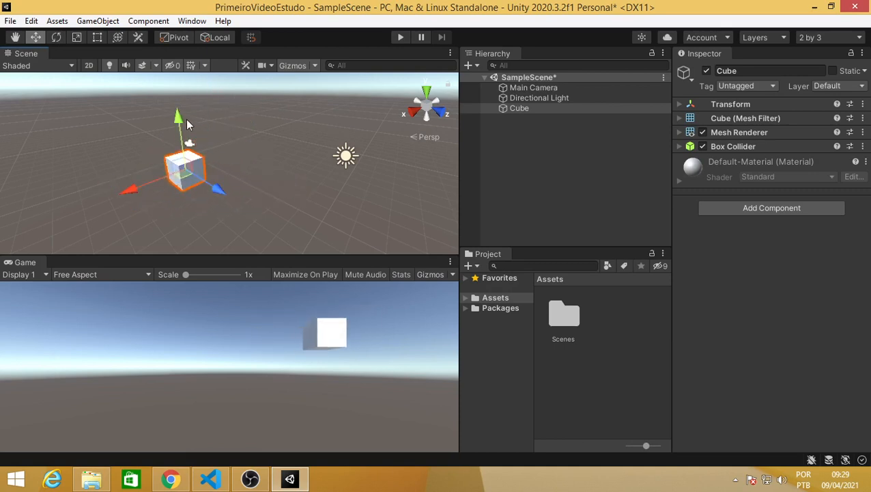
pyautogui.moveTo(179, 117)
pyautogui.mouseDown()
pyautogui.moveTo(172, 99)
pyautogui.moveTo(173, 126)
pyautogui.moveTo(175, 101)
pyautogui.mouseUp()
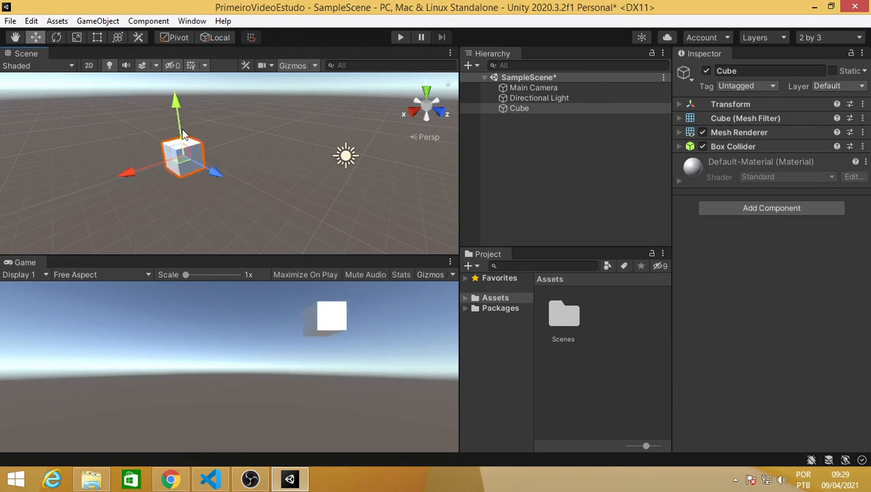
pyautogui.moveTo(146, 172)
pyautogui.mouseDown()
pyautogui.moveTo(85, 186)
pyautogui.moveTo(145, 172)
pyautogui.mouseUp()
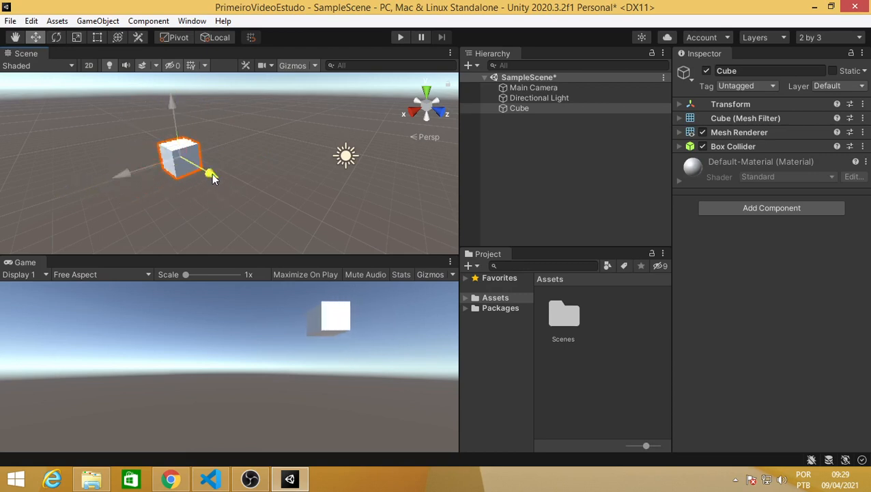
pyautogui.moveTo(211, 173); pyautogui.dragTo(236, 185)
pyautogui.moveTo(157, 185); pyautogui.dragTo(197, 161)
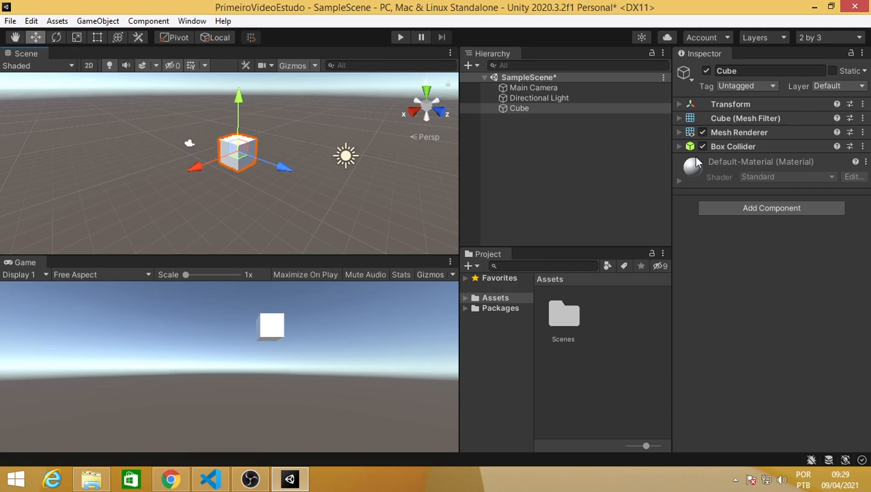
# Expand the Cube's Transform component and examine its Position, Rotation and Scale fields for each axis.
pyautogui.click(678, 108)
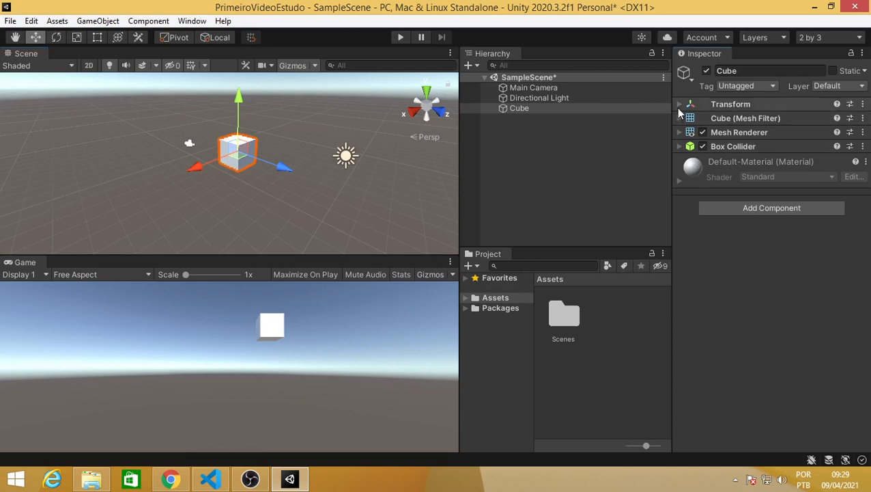
pyautogui.click(754, 105)
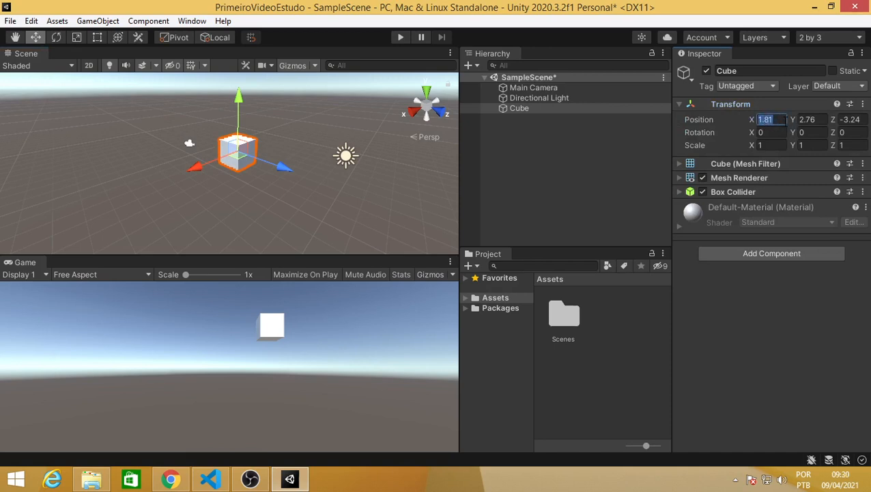
pyautogui.click(818, 120)
pyautogui.click(765, 121)
pyautogui.click(801, 121)
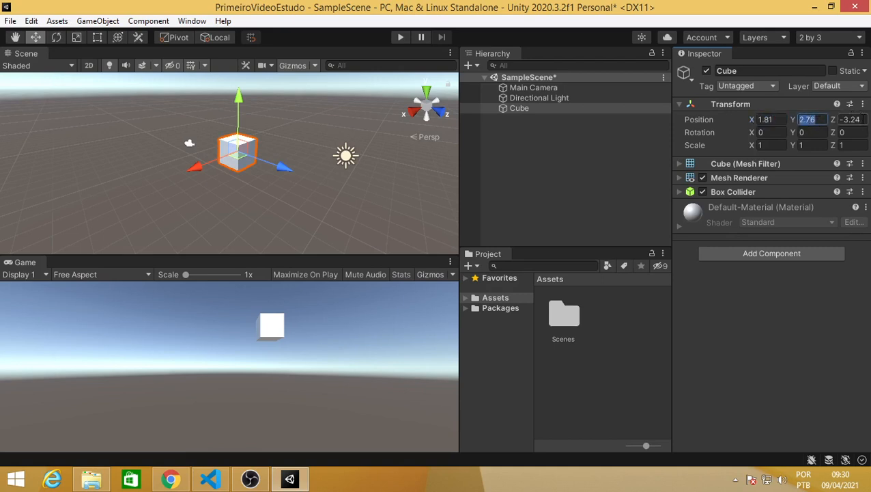
pyautogui.press('Tab')
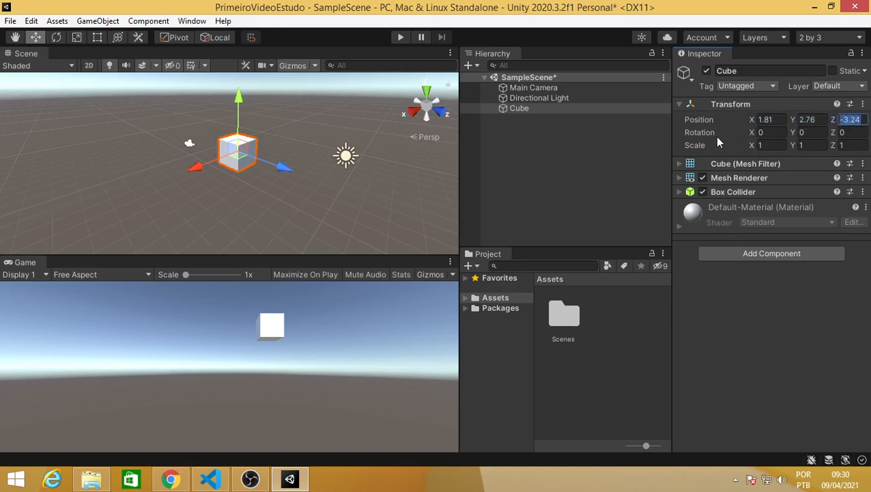
pyautogui.press('Return')
pyautogui.click(766, 132)
pyautogui.press('Tab')
pyautogui.press('Tab')
pyautogui.press('Tab')
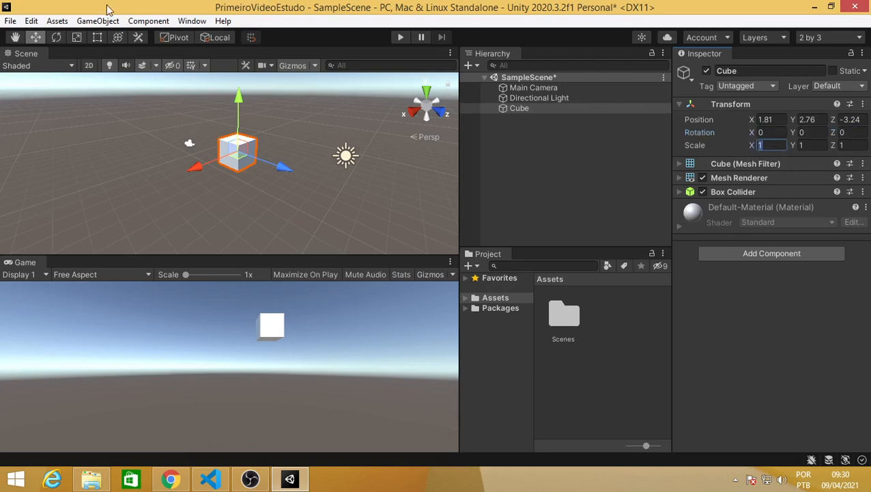
pyautogui.press('Tab')
pyautogui.press('Tab')
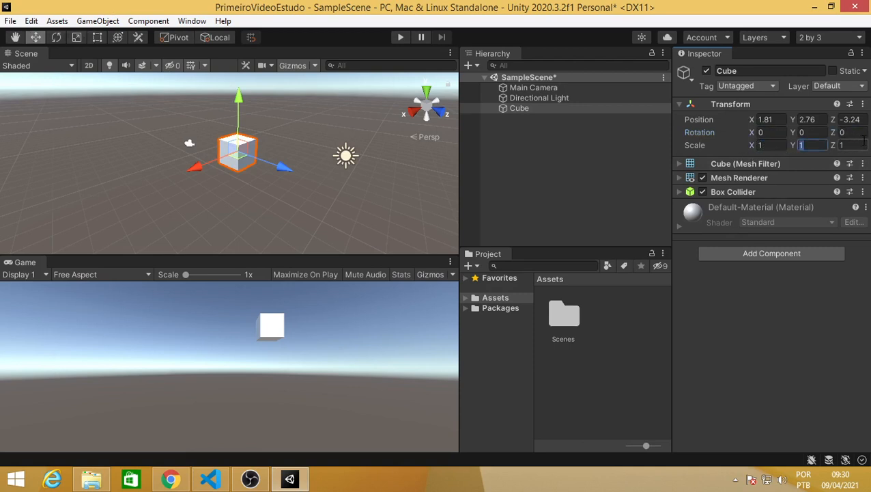
# Set the Cube's position to X 0, Y 0, Z 0.
pyautogui.click(758, 121)
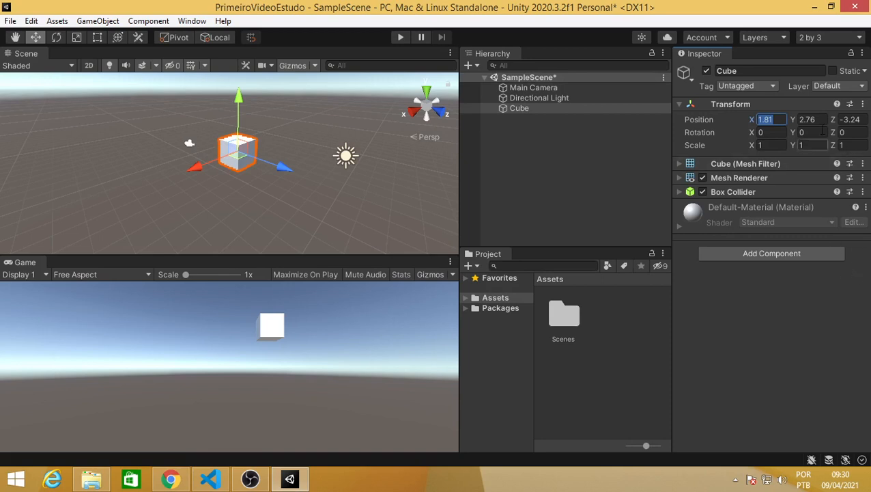
pyautogui.write('0')
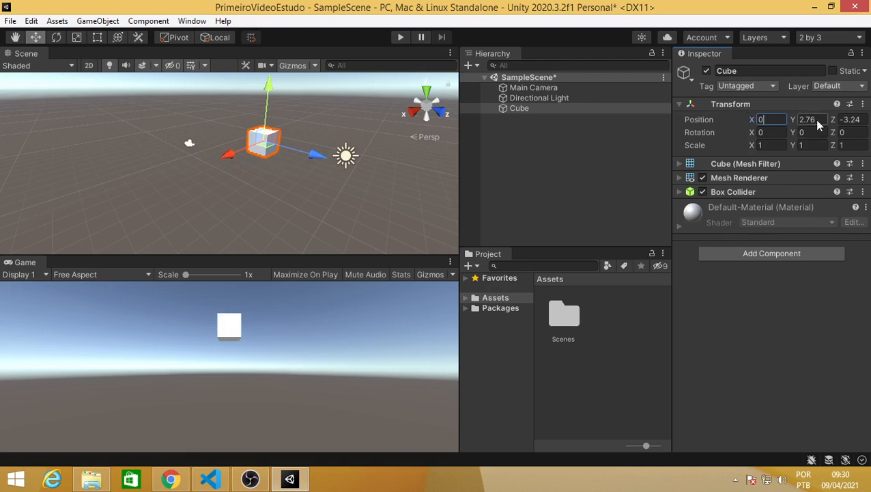
pyautogui.click(812, 120)
pyautogui.write('0')
pyautogui.press('Tab')
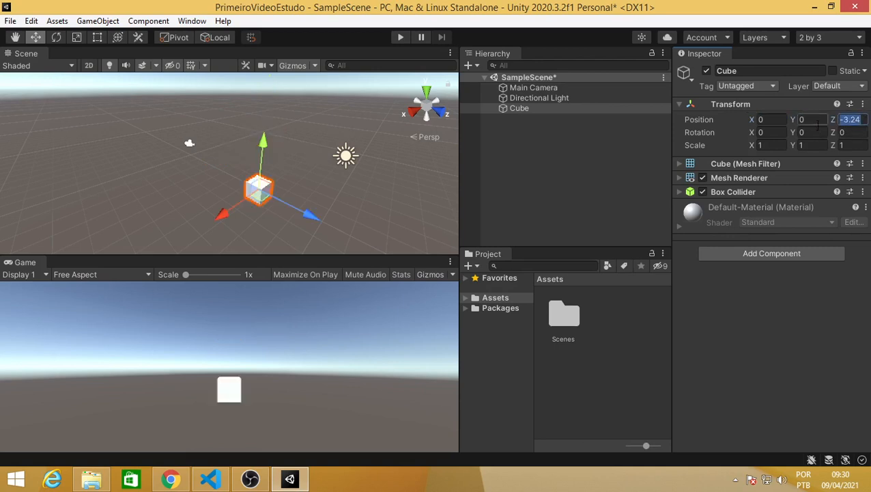
pyautogui.write('0')
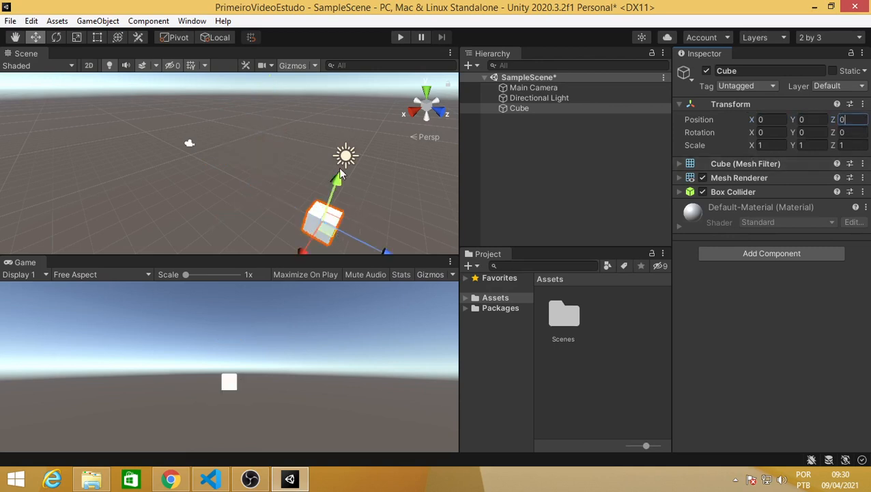
# Move the Cube along its X axis in the Scene view to a position of about 0.69.
pyautogui.moveTo(340, 171); pyautogui.dragTo(258, 127, button='middle')
pyautogui.scroll(5, 236, 193)
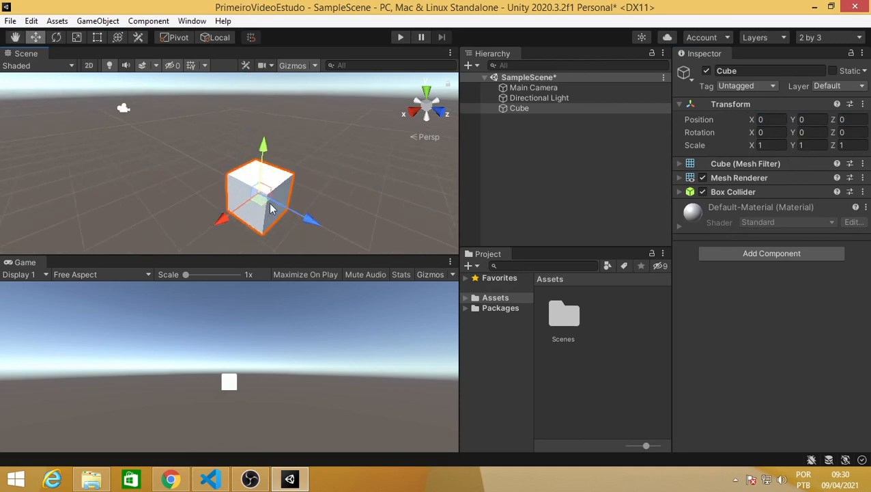
pyautogui.moveTo(224, 222); pyautogui.dragTo(200, 236)
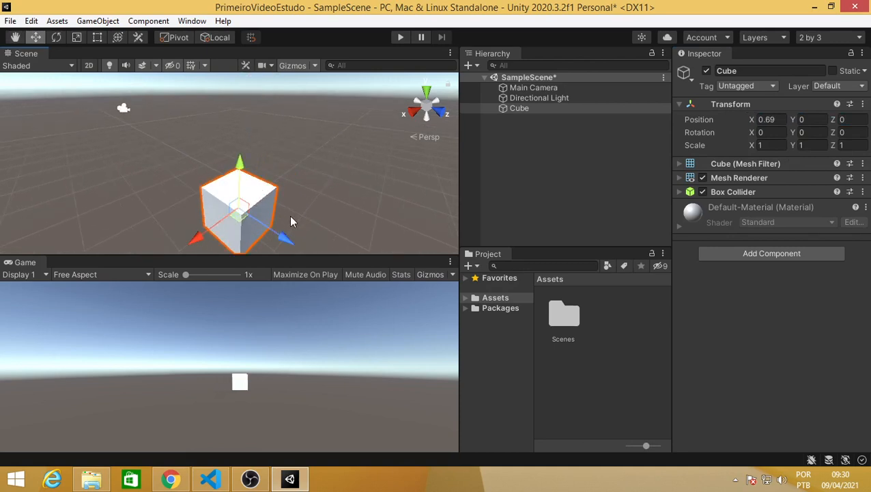
# Undo the Cube's last move along its X axis.
pyautogui.hotkey('ctrl', 'z')
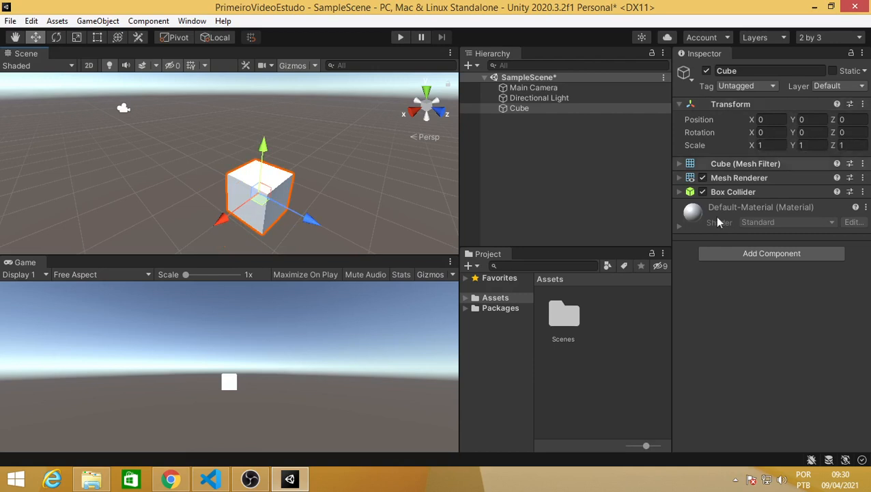
pyautogui.click(56, 38)
pyautogui.click(39, 35)
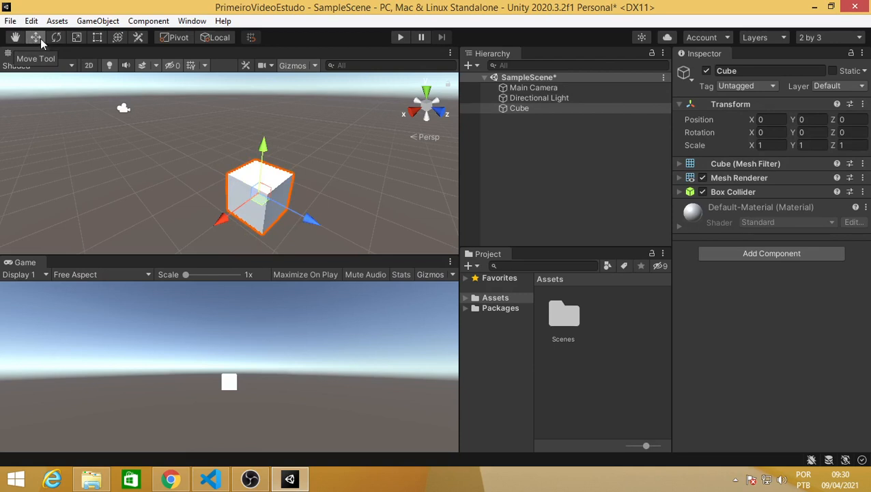
# Try rotating the Cube about its Y axis with the Rotate tool, and undo the rotation.
pyautogui.click(55, 39)
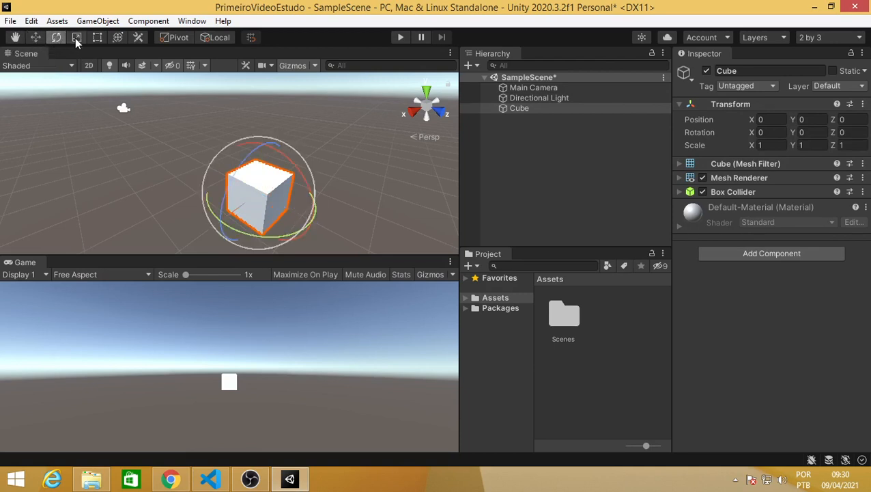
pyautogui.click(76, 37)
pyautogui.click(56, 38)
pyautogui.moveTo(253, 238); pyautogui.dragTo(342, 222)
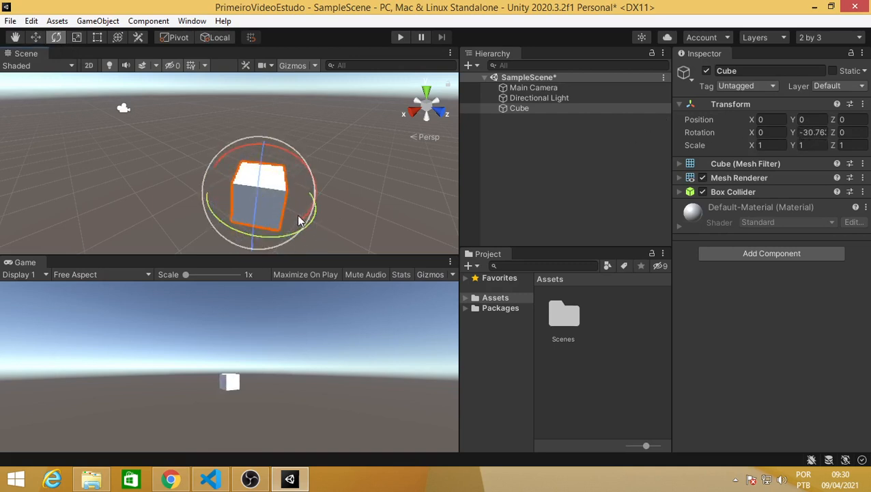
pyautogui.hotkey('ctrl', 'z')
# Stretch the Cube into a wide floor with the Scale tool, to about 28.56 along X and 20.30 along Z.
pyautogui.click(77, 37)
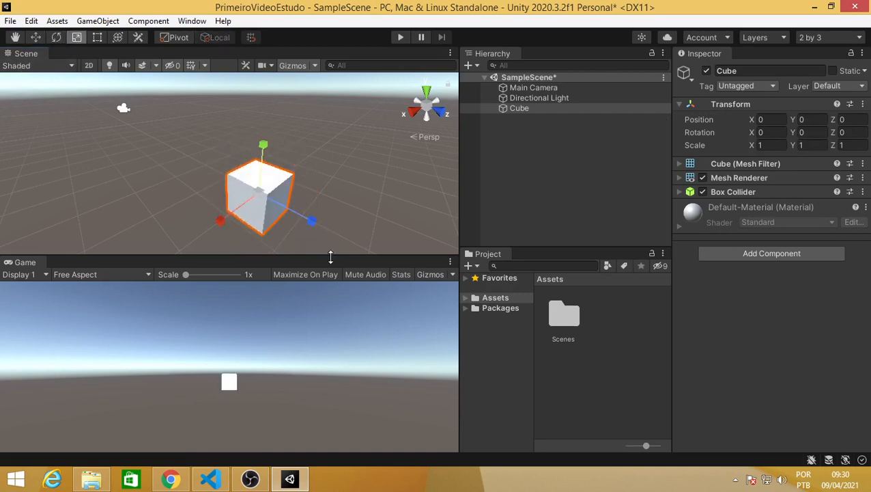
pyautogui.moveTo(313, 220); pyautogui.dragTo(408, 266)
pyautogui.moveTo(221, 221); pyautogui.dragTo(58, 338)
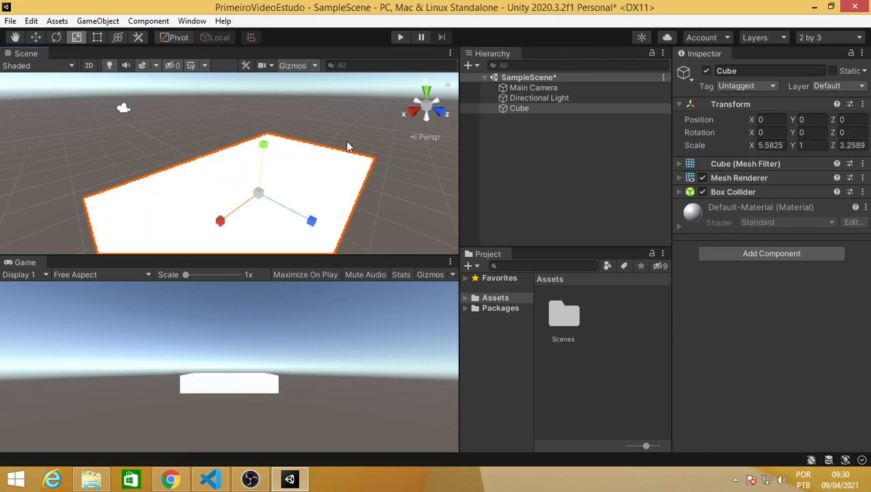
pyautogui.moveTo(312, 221); pyautogui.dragTo(353, 242)
pyautogui.moveTo(221, 223); pyautogui.dragTo(166, 271)
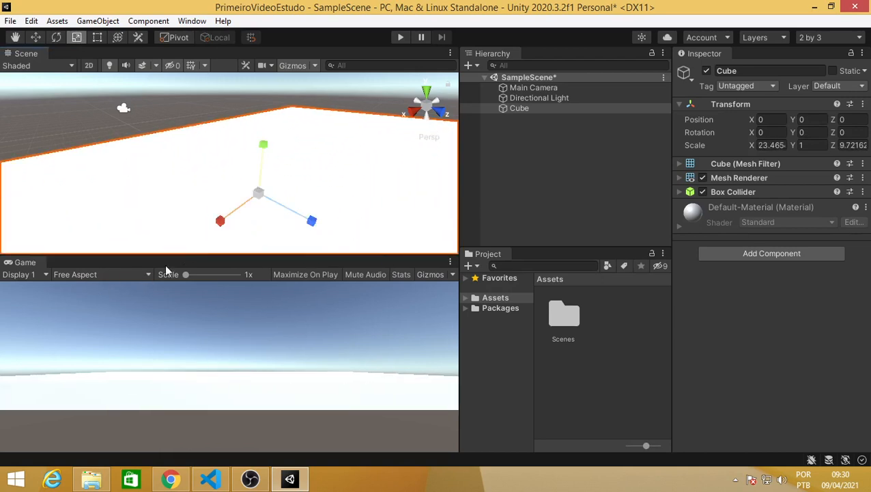
pyautogui.moveTo(313, 222); pyautogui.dragTo(339, 243)
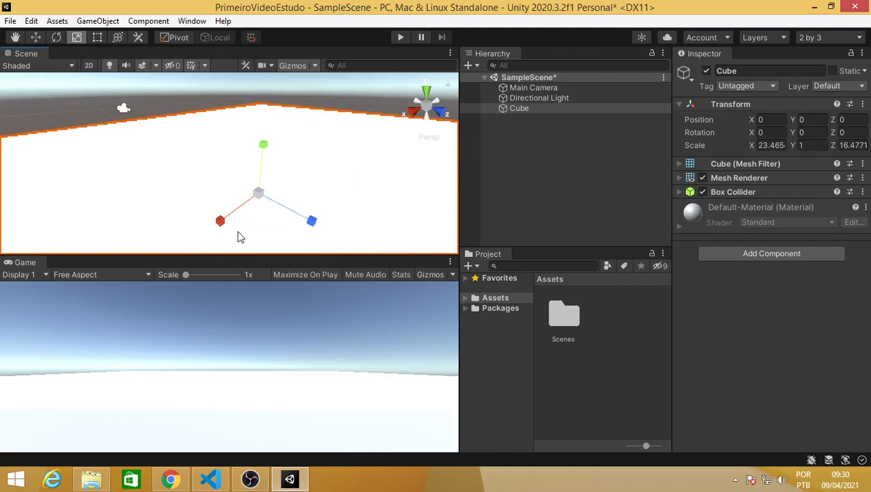
pyautogui.moveTo(220, 222); pyautogui.dragTo(214, 230)
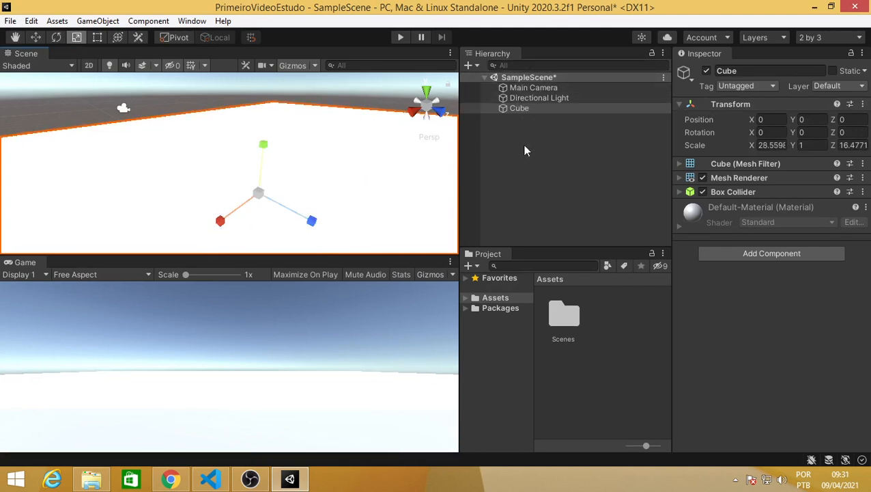
pyautogui.moveTo(312, 221); pyautogui.dragTo(325, 226)
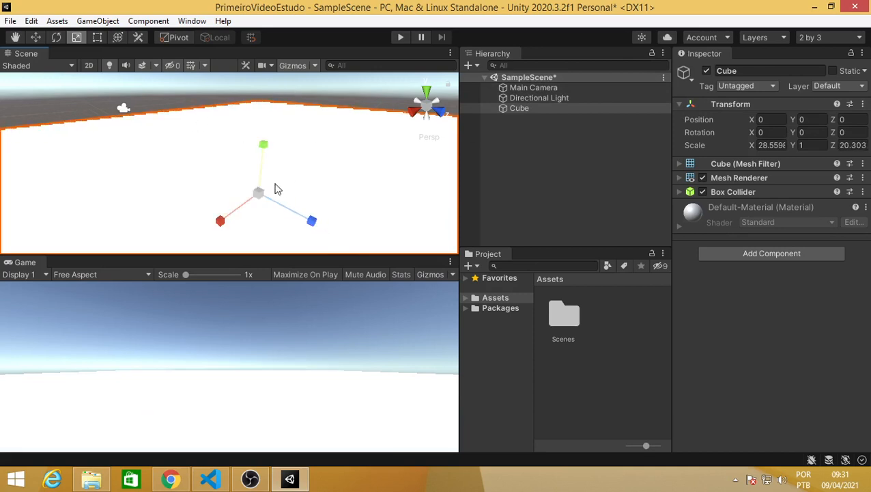
pyautogui.click(516, 108)
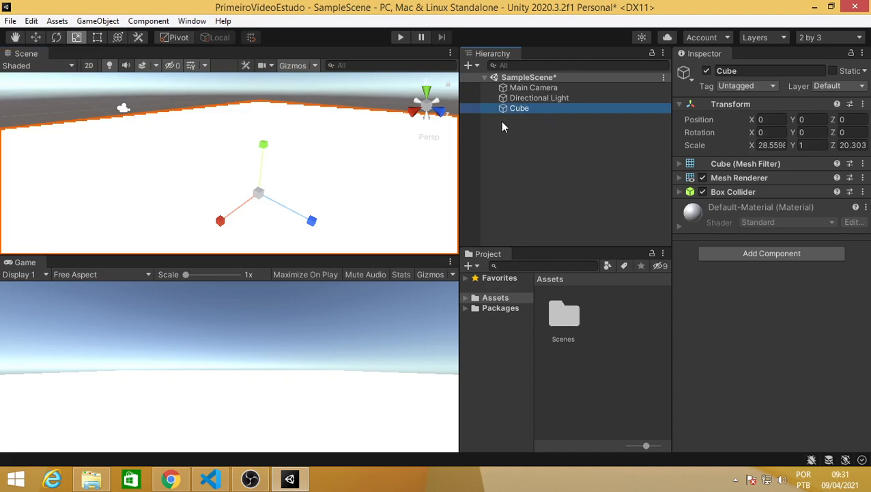
pyautogui.click(528, 148)
pyautogui.click(521, 108)
pyautogui.click(531, 235)
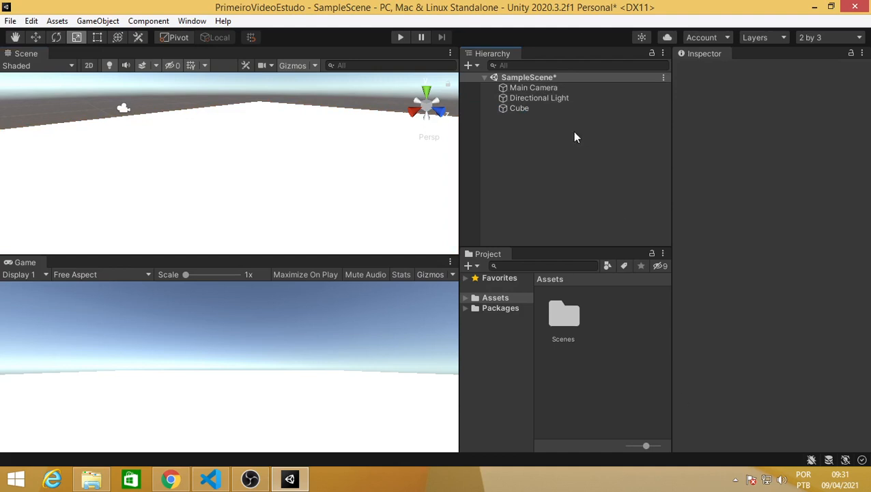
pyautogui.click(514, 109)
pyautogui.press('F2')
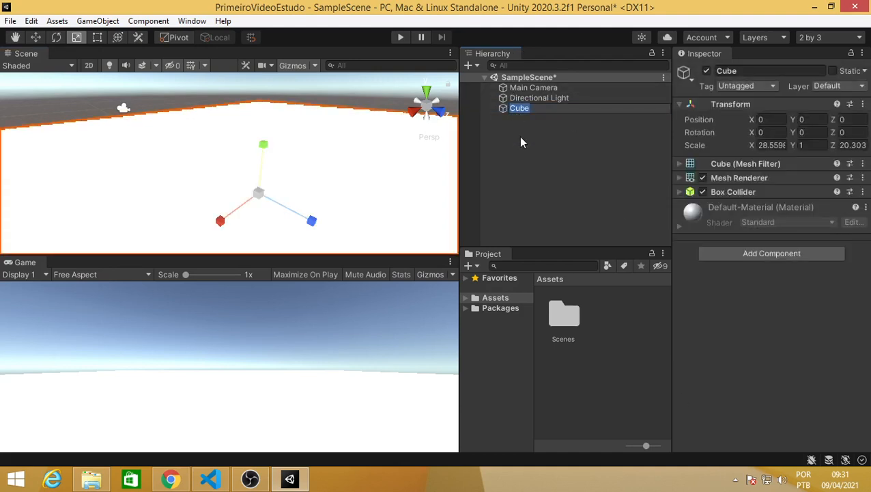
pyautogui.click(527, 148)
pyautogui.rightClick(517, 108)
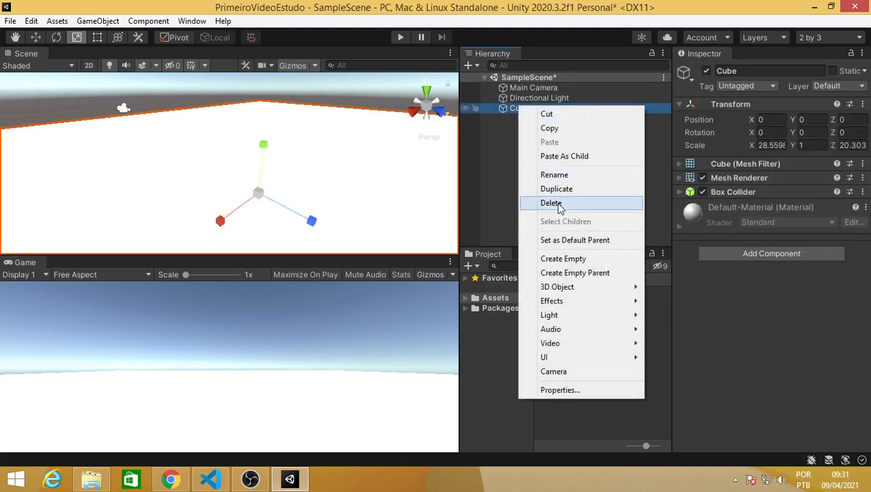
pyautogui.click(554, 175)
pyautogui.click(526, 116)
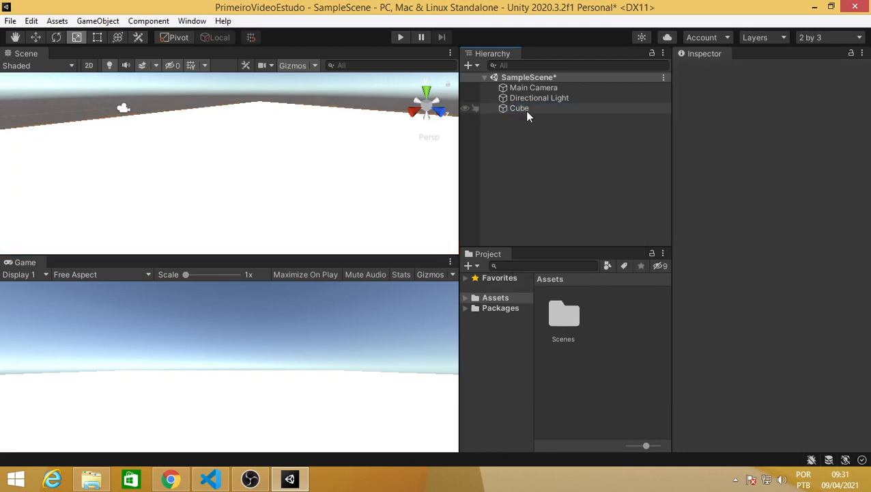
# Rename the Cube object as chao.
pyautogui.click(525, 109)
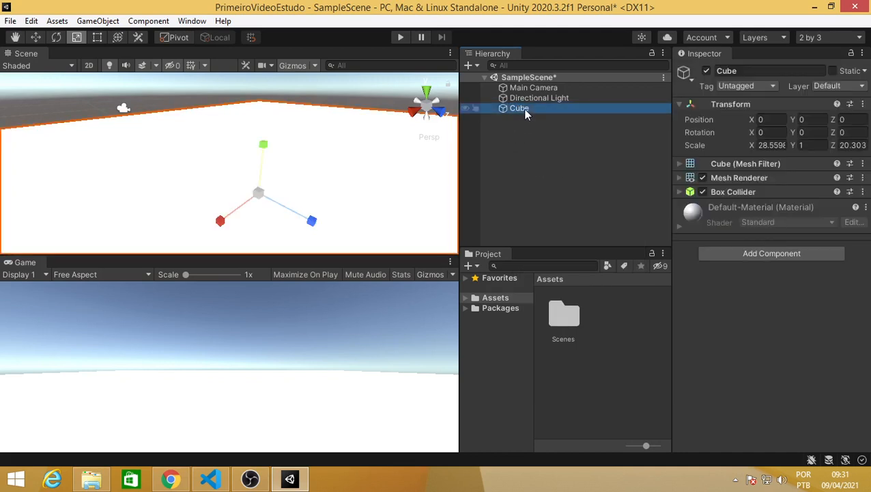
pyautogui.click(758, 71)
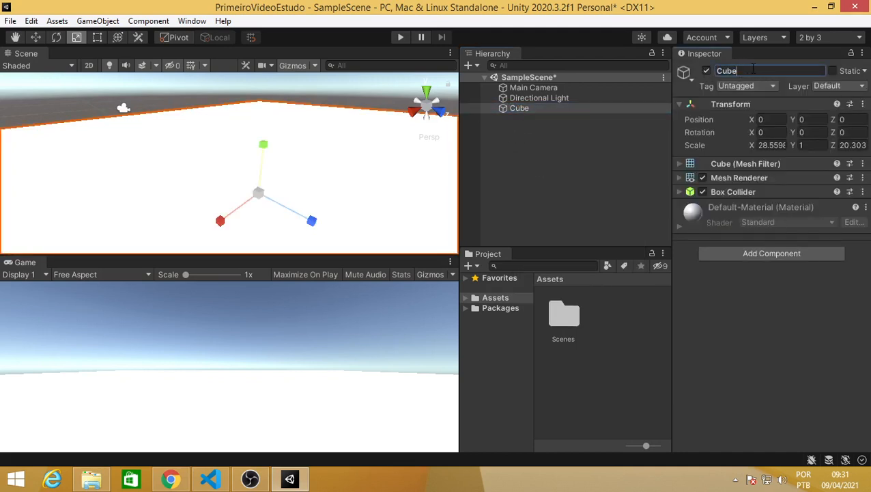
pyautogui.press('BackSpace')
pyautogui.press('BackSpace')
pyautogui.press('BackSpace')
pyautogui.press('BackSpace')
pyautogui.write('hao')
pyautogui.click(628, 174)
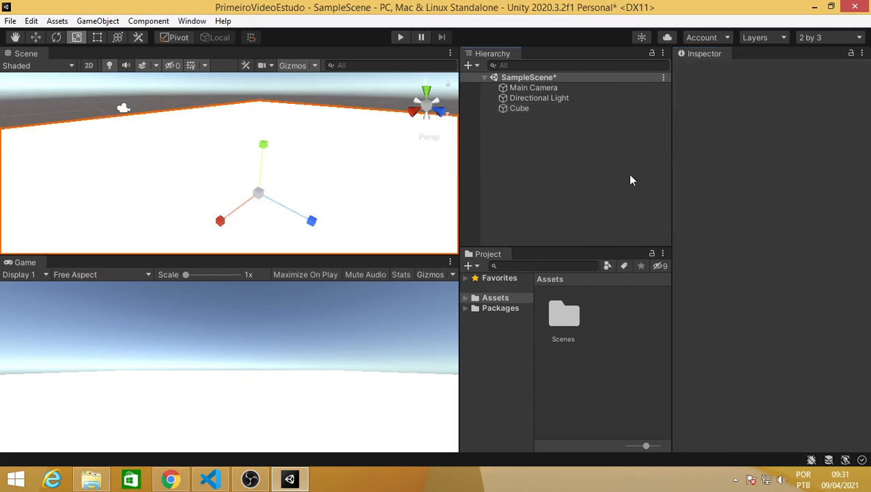
pyautogui.click(520, 106)
pyautogui.click(539, 181)
pyautogui.click(335, 240)
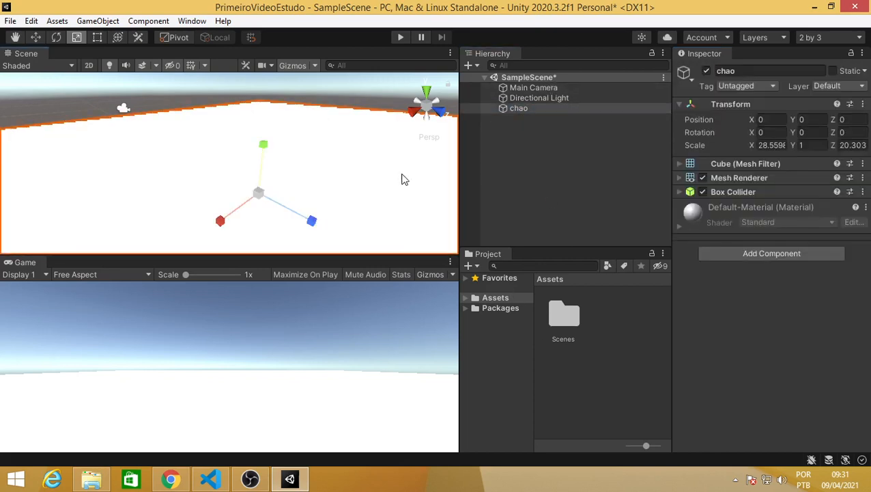
# Set the Y scale of the chao object to 0.5.
pyautogui.scroll(-10, 160, 187)
pyautogui.moveTo(184, 119); pyautogui.dragTo(201, 142, button='middle')
pyautogui.click(652, 413)
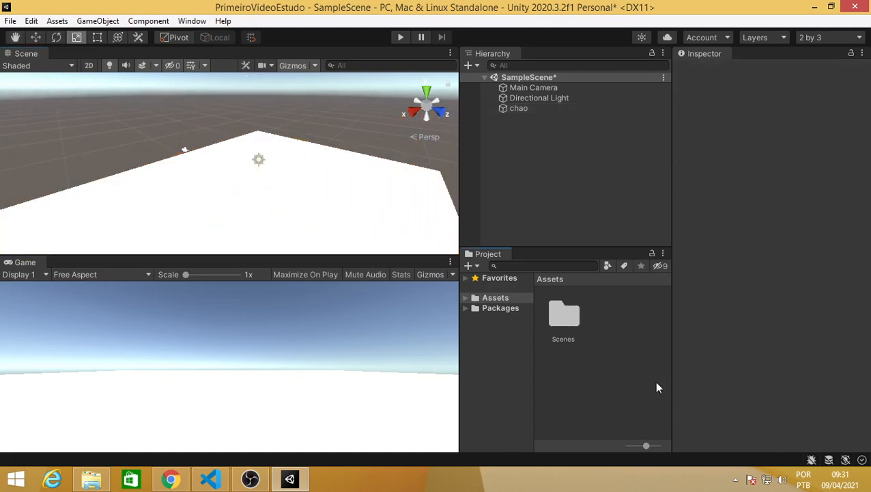
pyautogui.click(313, 186)
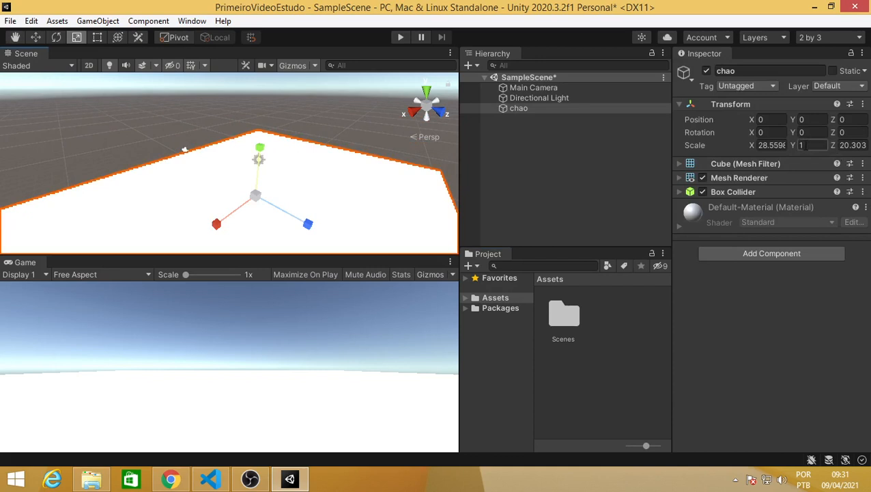
pyautogui.click(802, 145)
pyautogui.click(807, 145)
pyautogui.doubleClick(817, 144)
pyautogui.write('.5')
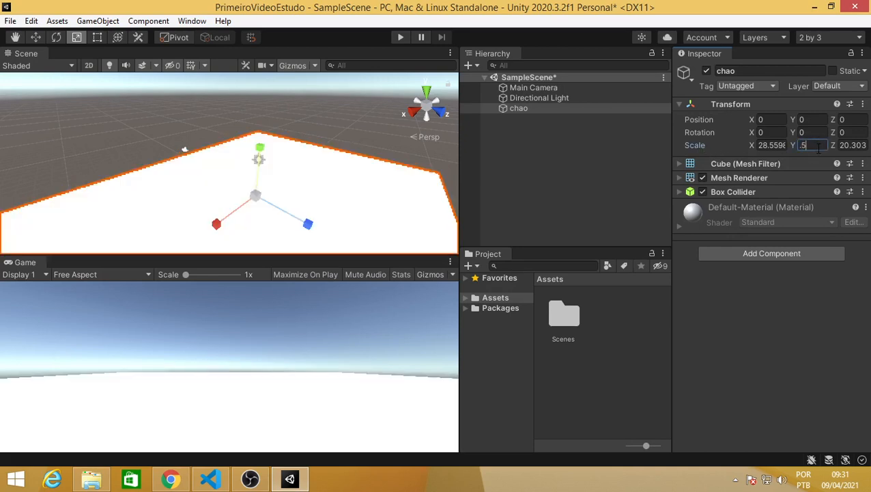
pyautogui.click(364, 141)
pyautogui.moveTo(353, 207); pyautogui.dragTo(326, 202, button='middle')
pyautogui.click(283, 208)
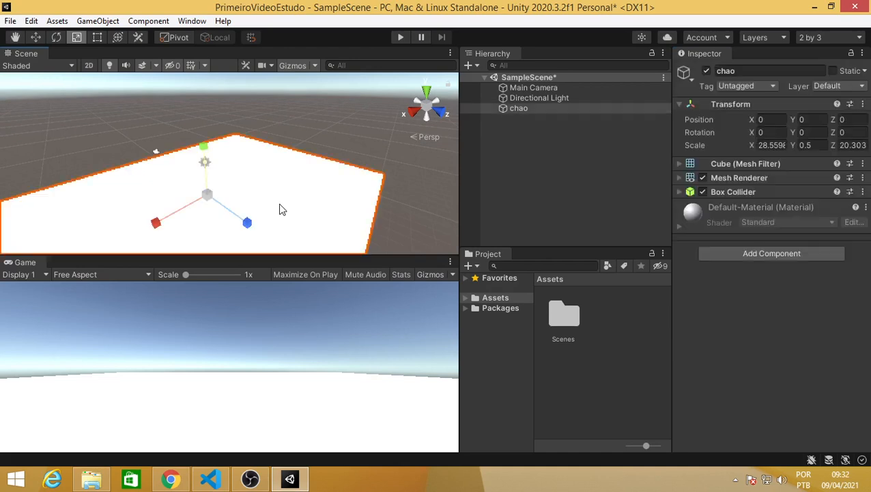
pyautogui.moveTo(287, 163); pyautogui.dragTo(326, 220, button='middle')
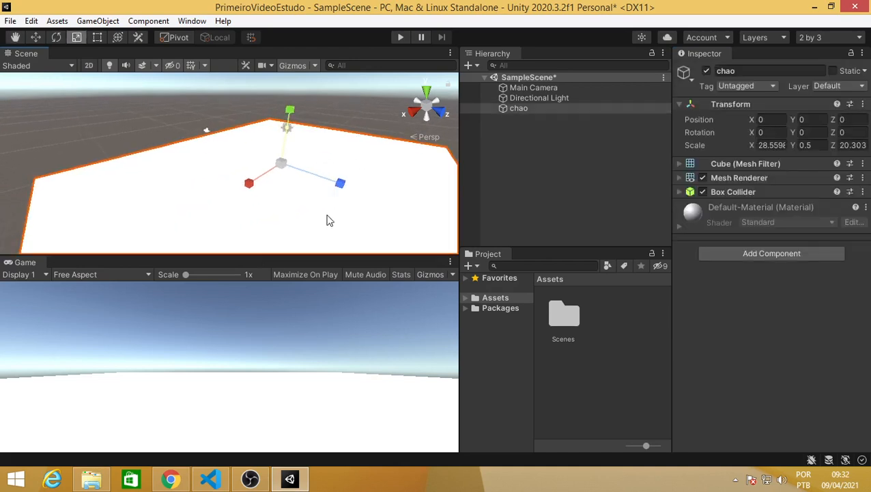
pyautogui.click(329, 113)
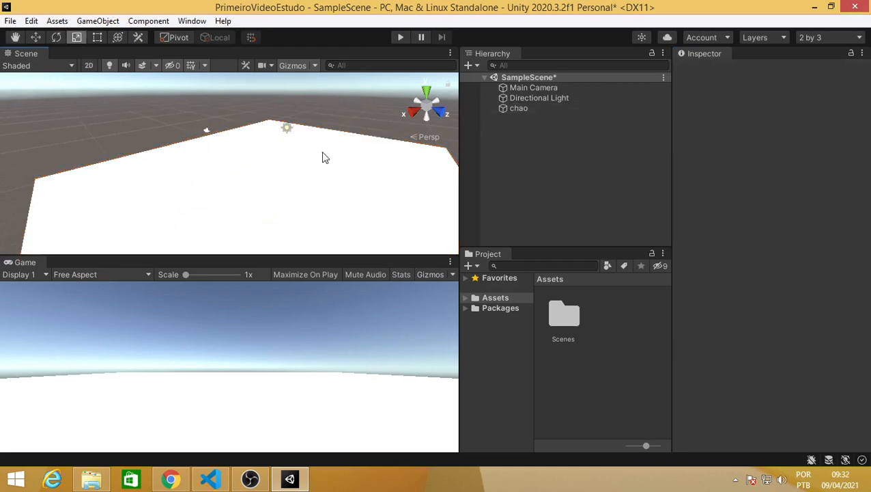
# Widen the Hierarchy and Project area and expand the Default-Material settings of the chao object.
pyautogui.click(330, 219)
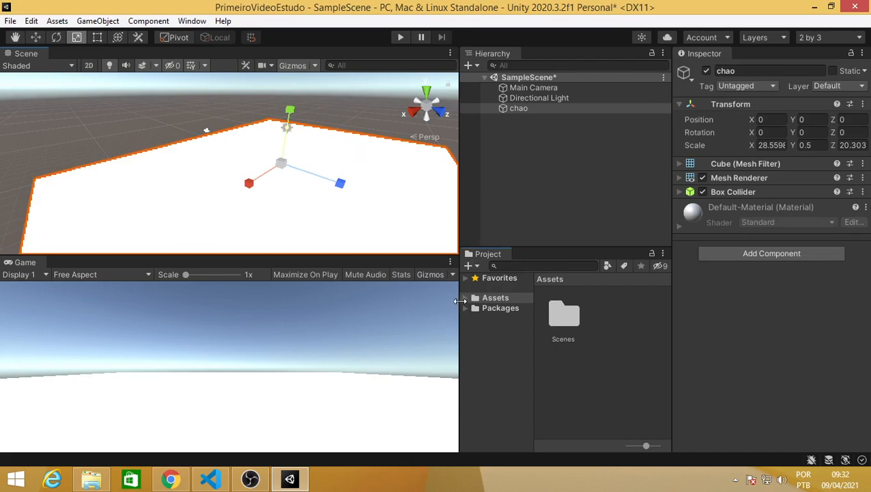
pyautogui.moveTo(460, 295); pyautogui.dragTo(421, 295)
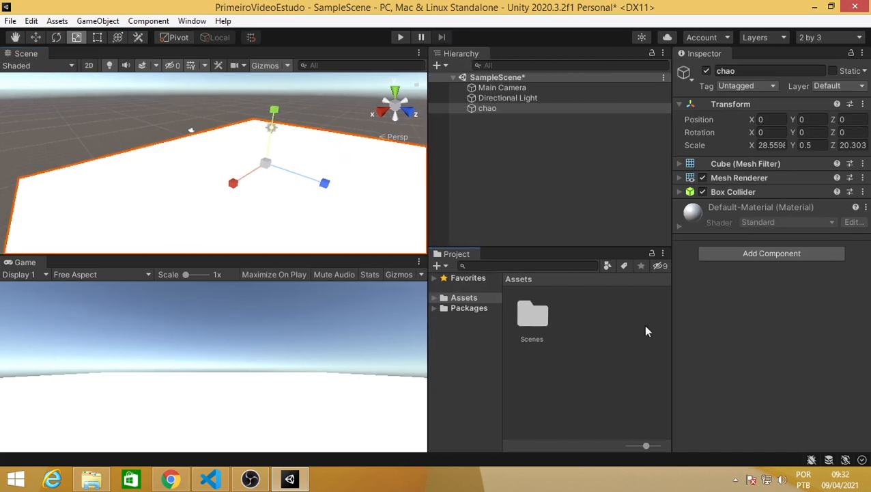
pyautogui.click(805, 209)
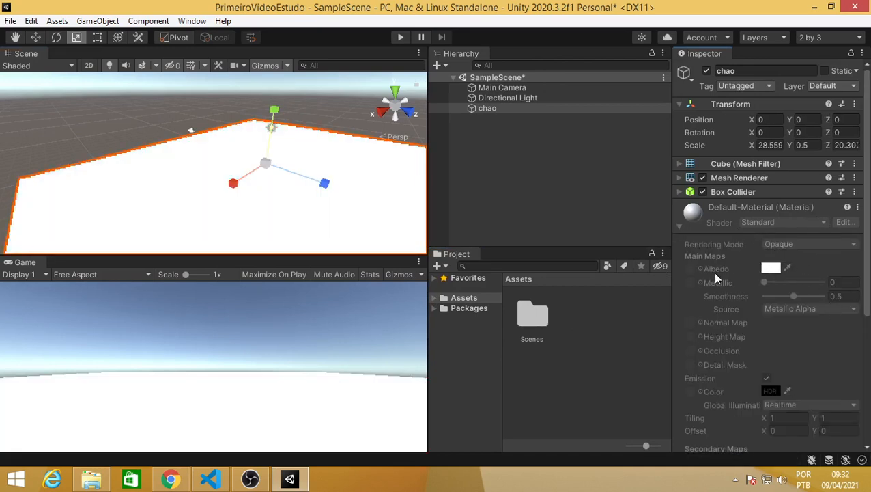
pyautogui.click(618, 332)
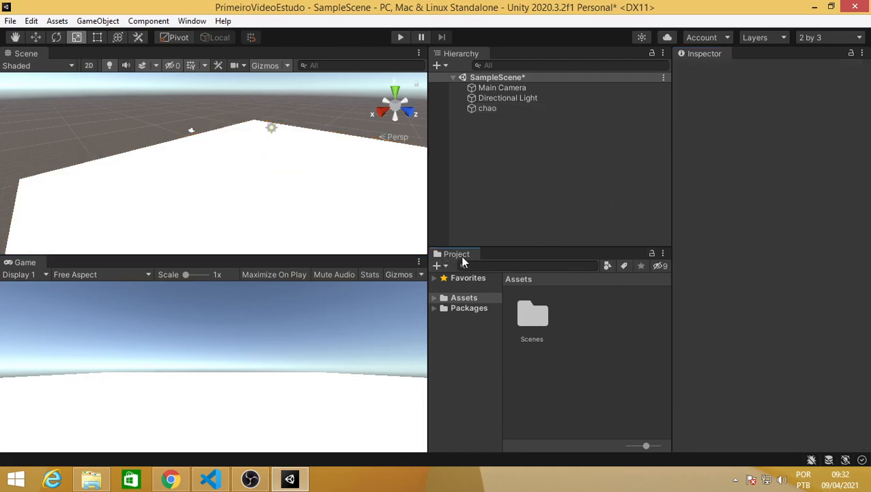
pyautogui.rightClick(593, 353)
pyautogui.click(507, 376)
pyautogui.rightClick(569, 364)
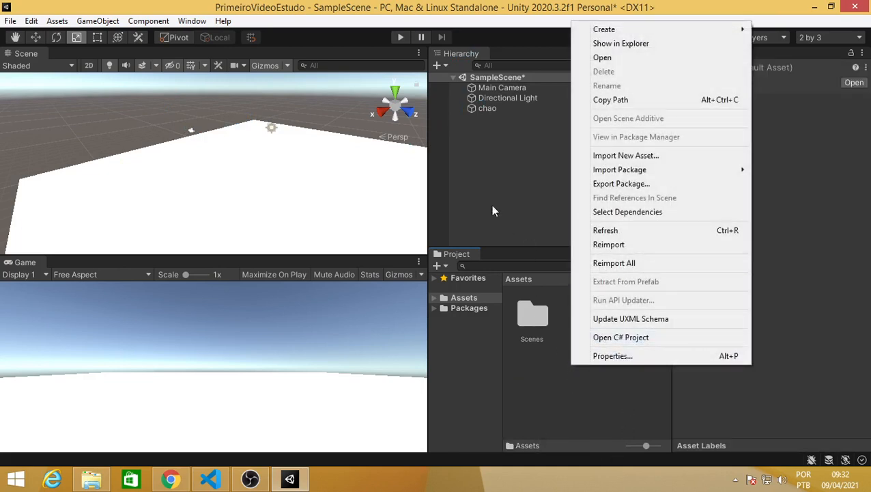
pyautogui.rightClick(528, 389)
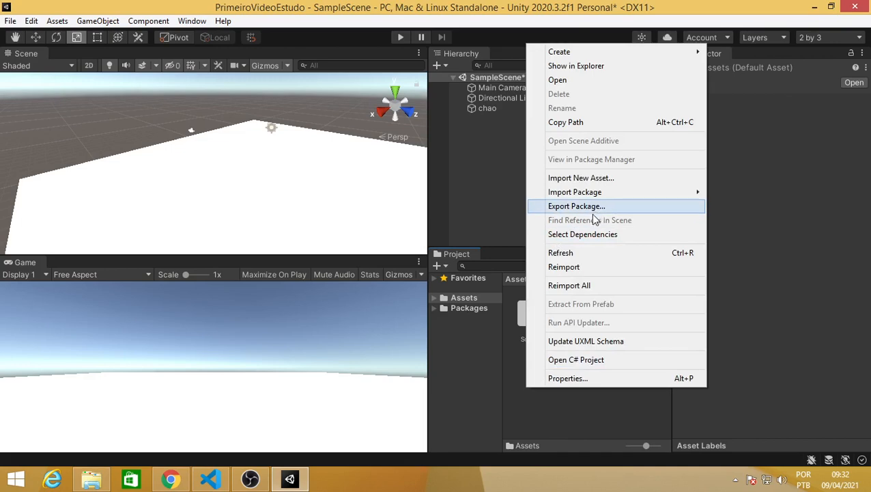
pyautogui.rightClick(604, 423)
pyautogui.rightClick(577, 315)
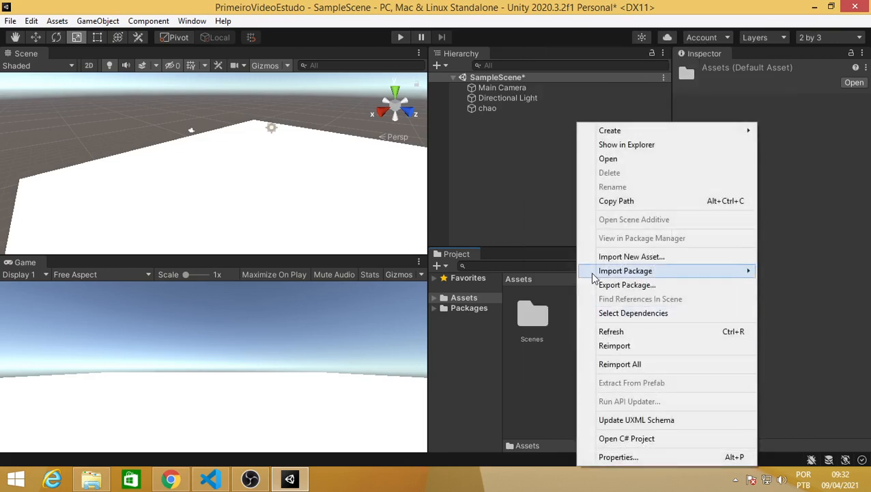
pyautogui.rightClick(554, 356)
pyautogui.rightClick(555, 357)
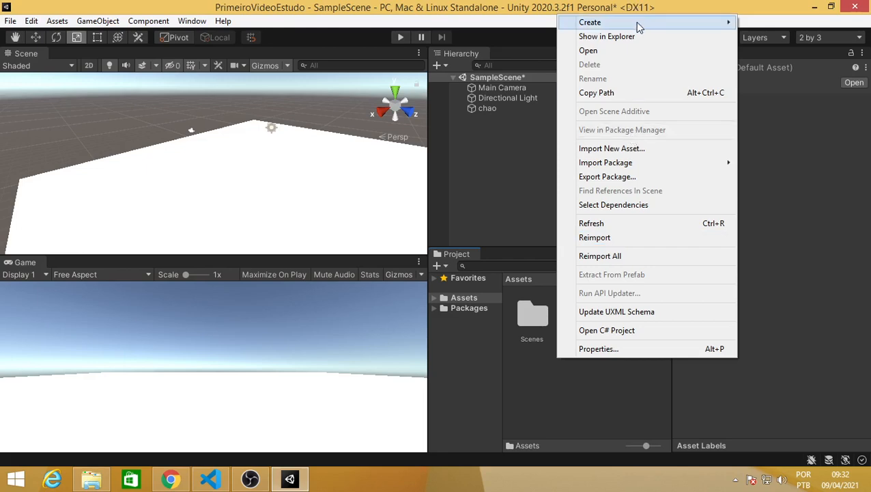
pyautogui.moveTo(637, 25)
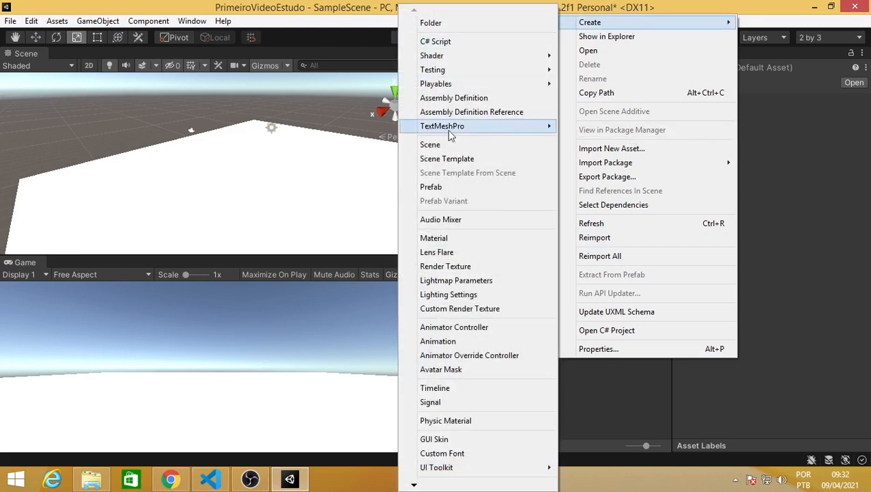
# Create a new material in the Assets folder and name it chao.
pyautogui.rightClick(625, 407)
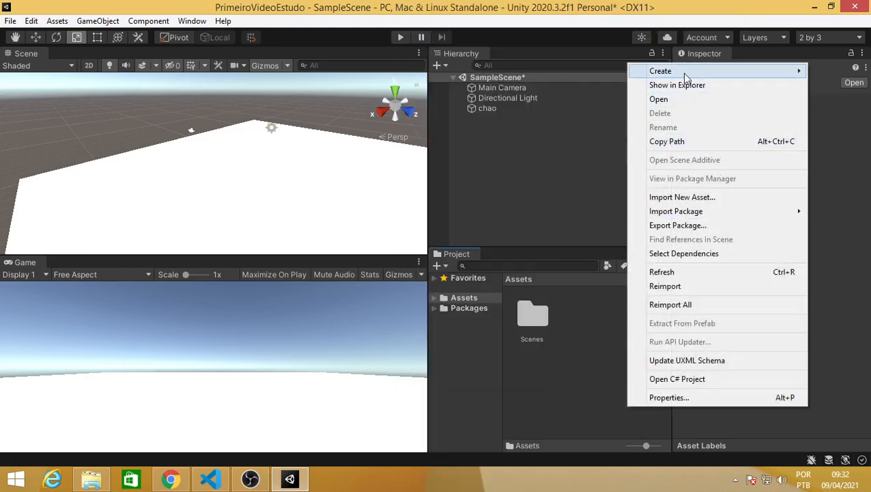
pyautogui.moveTo(683, 72)
pyautogui.click(505, 237)
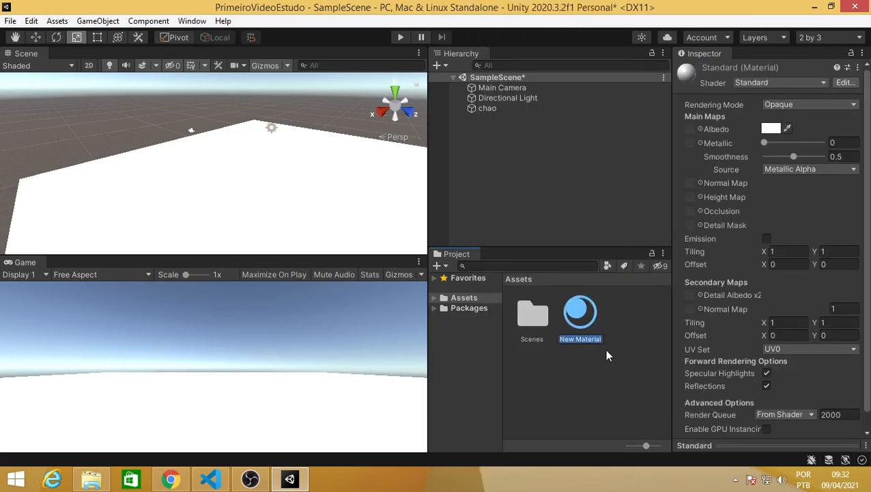
pyautogui.write('chao')
pyautogui.press('Return')
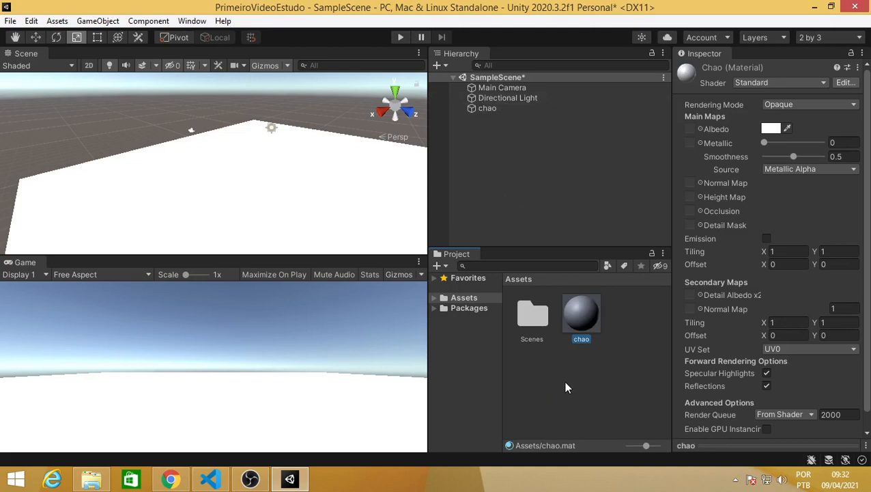
# Set the Albedo colour of the chao material to a brown tone, hexadecimal 9F6836.
pyautogui.click(772, 128)
pyautogui.click(768, 211)
pyautogui.click(845, 195)
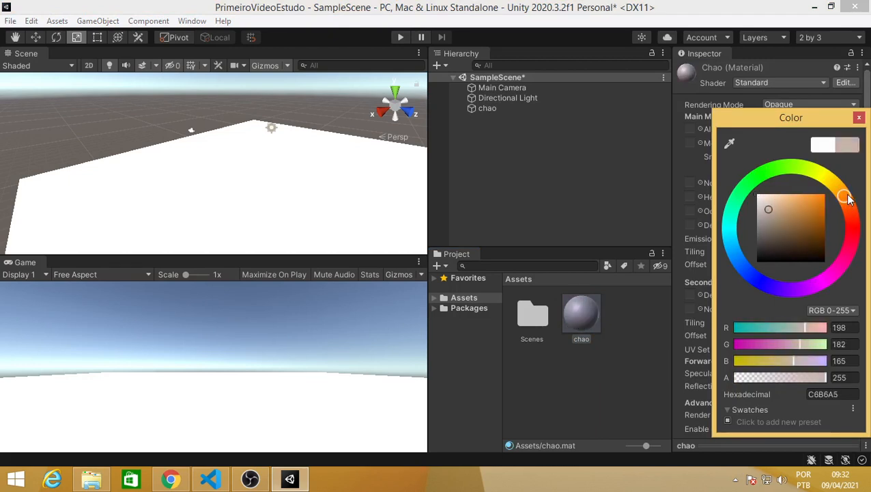
pyautogui.click(780, 201)
pyautogui.click(776, 224)
pyautogui.click(780, 236)
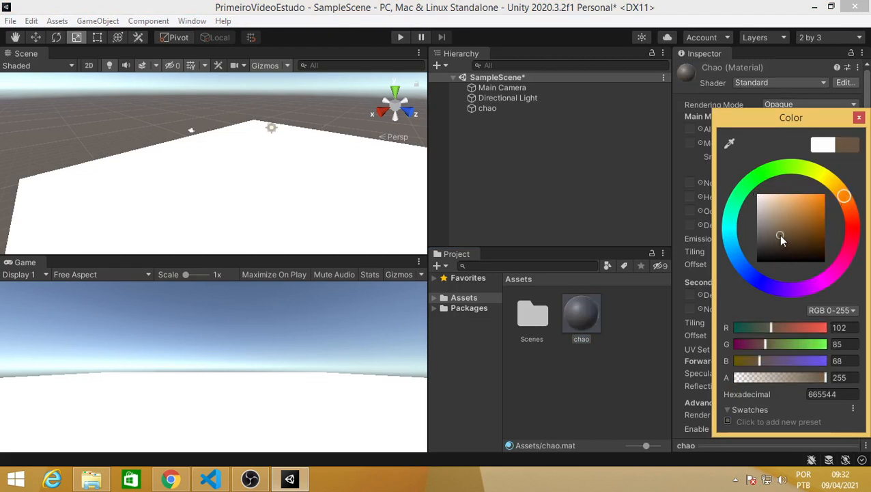
pyautogui.click(824, 187)
pyautogui.click(787, 224)
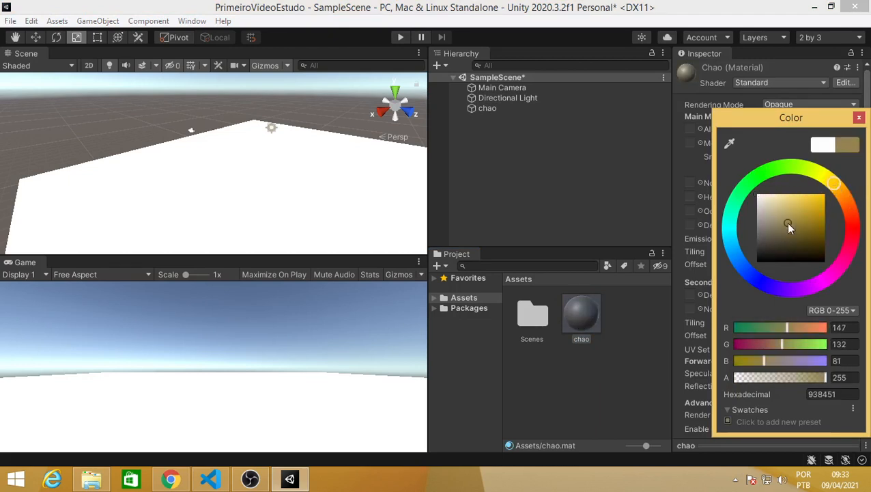
pyautogui.click(796, 238)
pyautogui.click(800, 235)
pyautogui.click(772, 225)
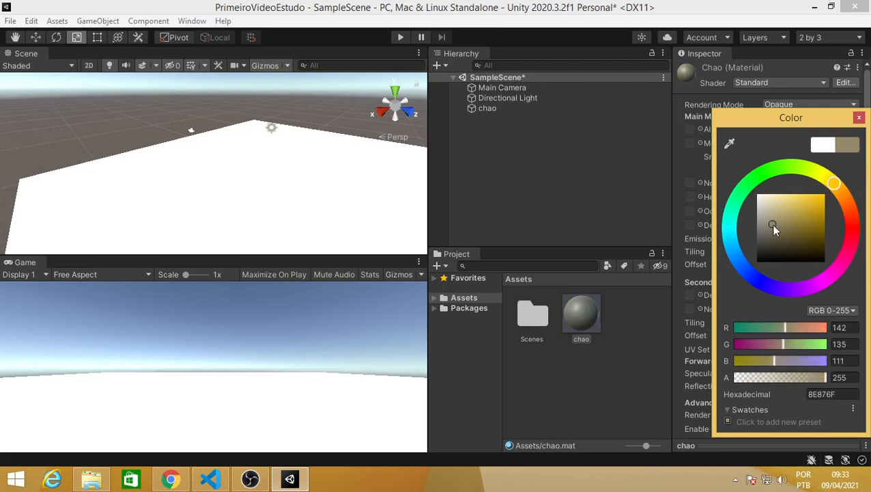
pyautogui.click(803, 239)
pyautogui.click(801, 245)
pyautogui.click(845, 200)
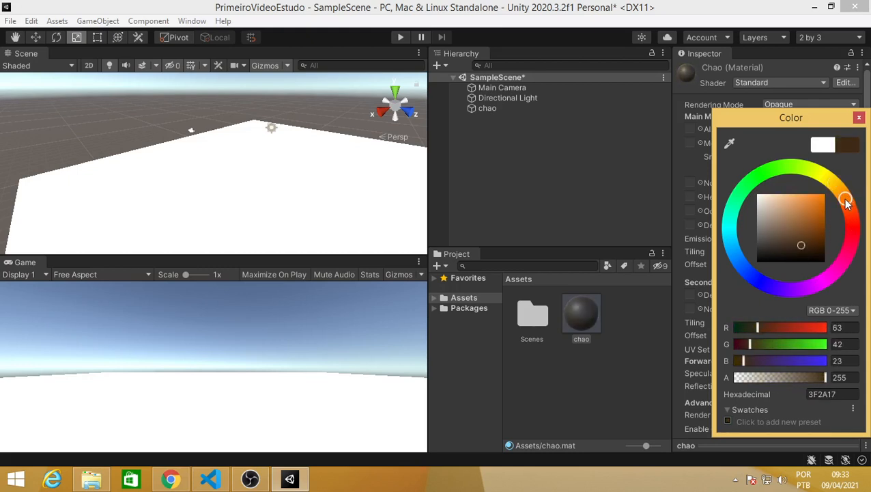
pyautogui.moveTo(796, 240)
pyautogui.mouseDown()
pyautogui.moveTo(807, 213)
pyautogui.moveTo(799, 196)
pyautogui.moveTo(803, 222)
pyautogui.mouseUp()
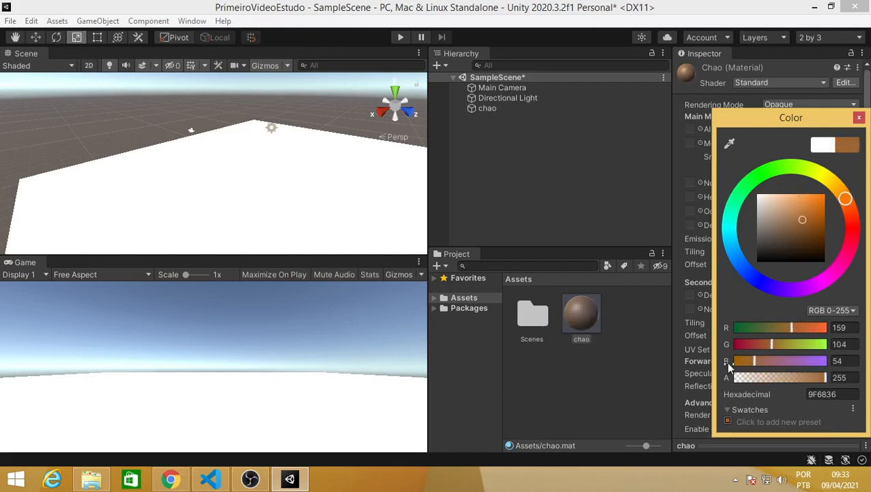
pyautogui.click(859, 118)
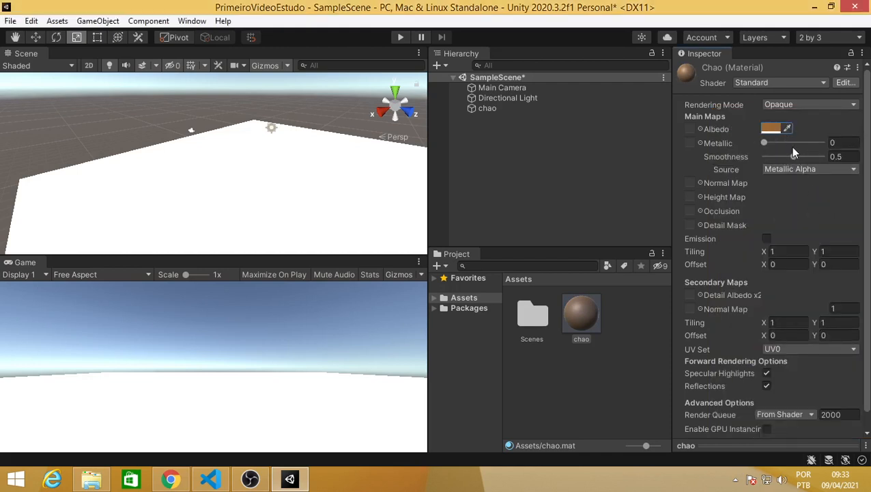
# Set the chao material's Metallic value to about 0.42 and its Smoothness to about 0.78.
pyautogui.moveTo(771, 144); pyautogui.dragTo(815, 162)
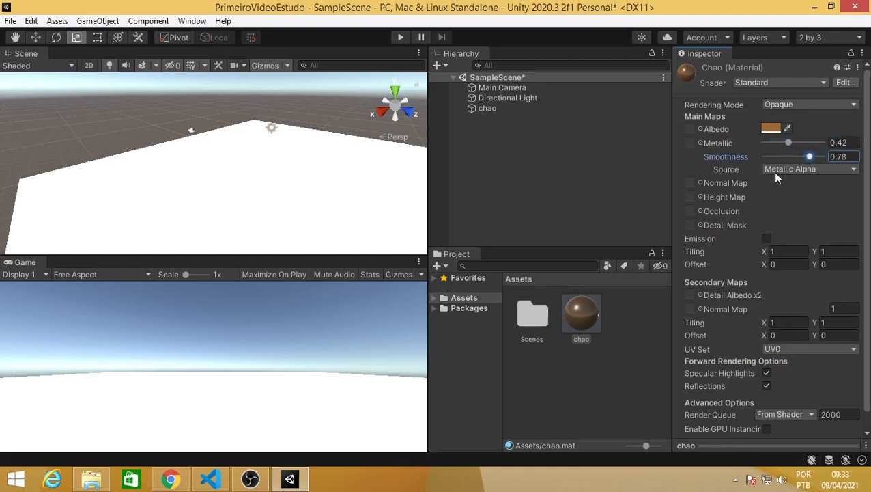
pyautogui.scroll(-1, 778, 178)
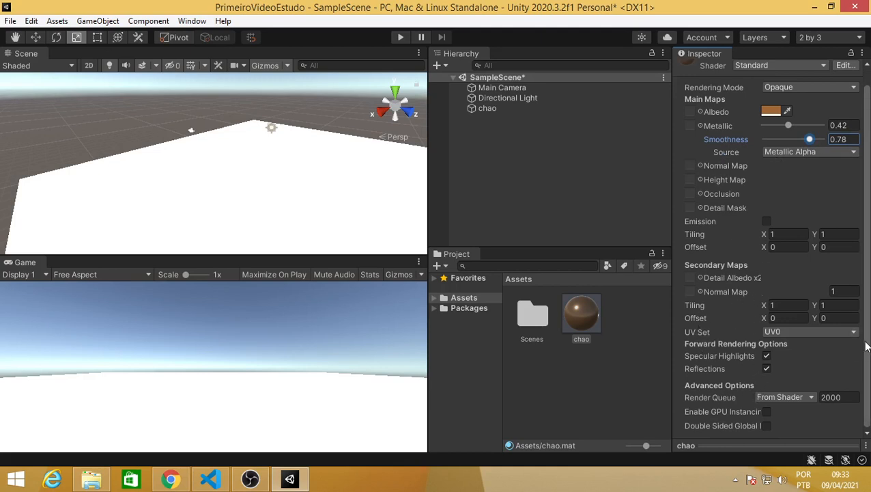
pyautogui.click(583, 372)
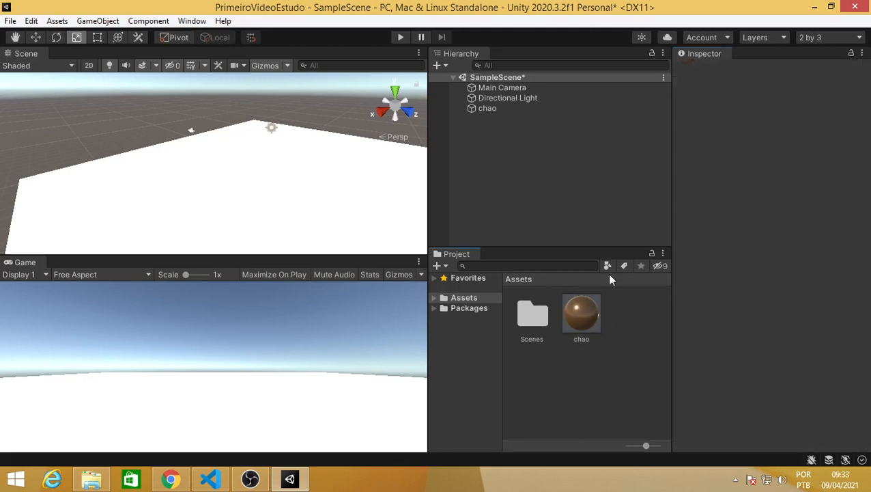
# Apply the brown chao material to the chao floor object in the scene.
pyautogui.moveTo(582, 324); pyautogui.dragTo(485, 111)
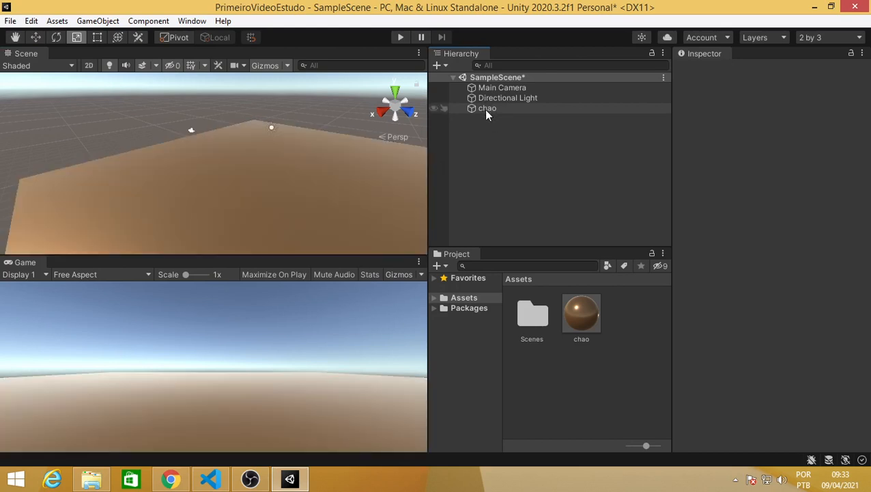
pyautogui.click(291, 195)
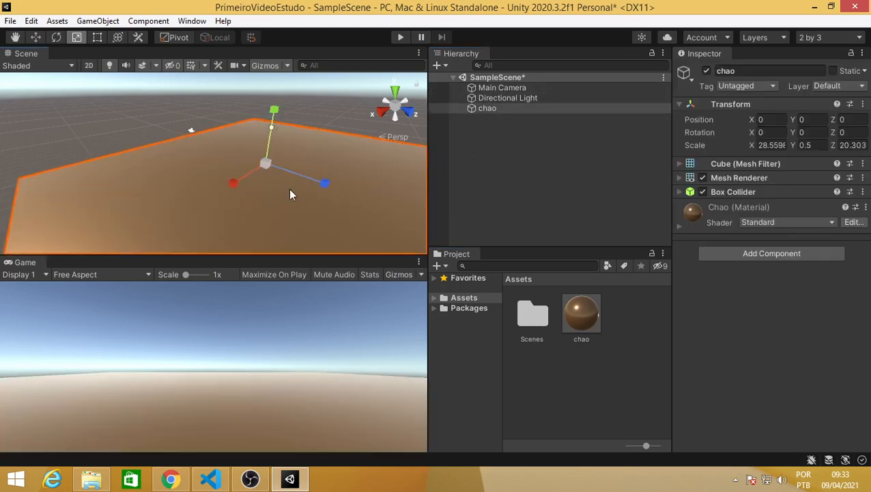
pyautogui.click(555, 415)
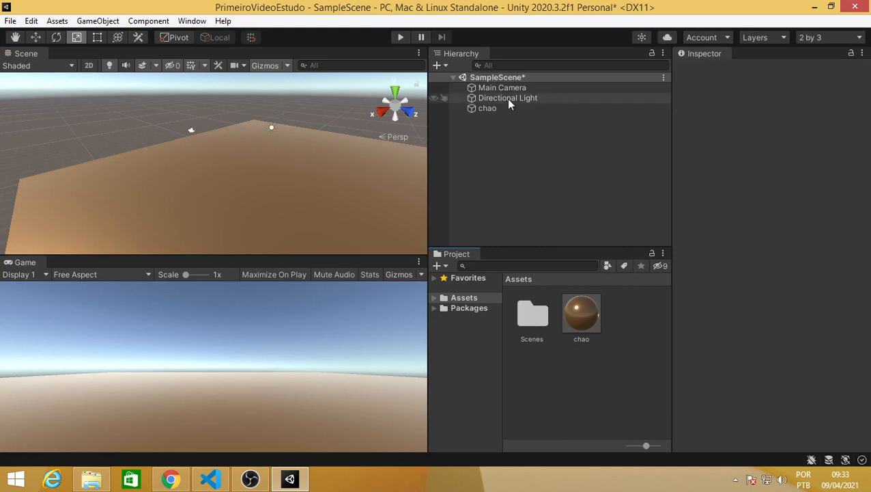
pyautogui.click(481, 109)
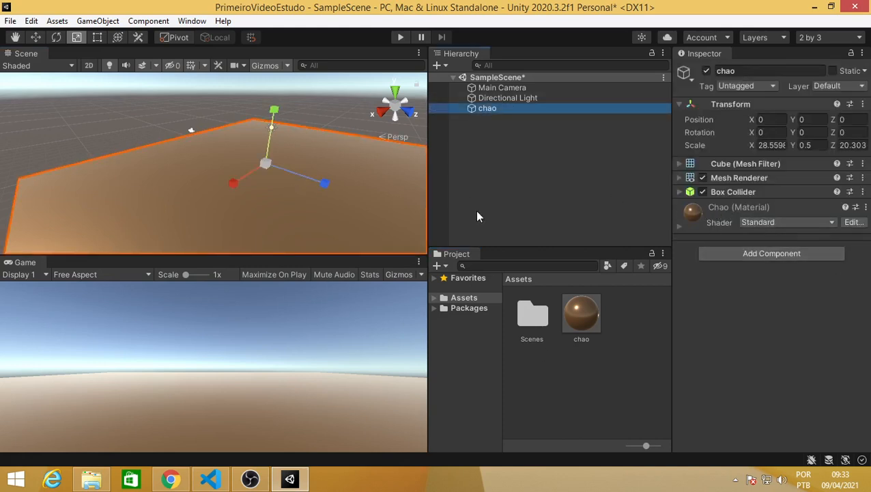
pyautogui.click(580, 391)
# Collapse the Transform component of the chao object and deselect the object.
pyautogui.click(493, 110)
pyautogui.click(679, 103)
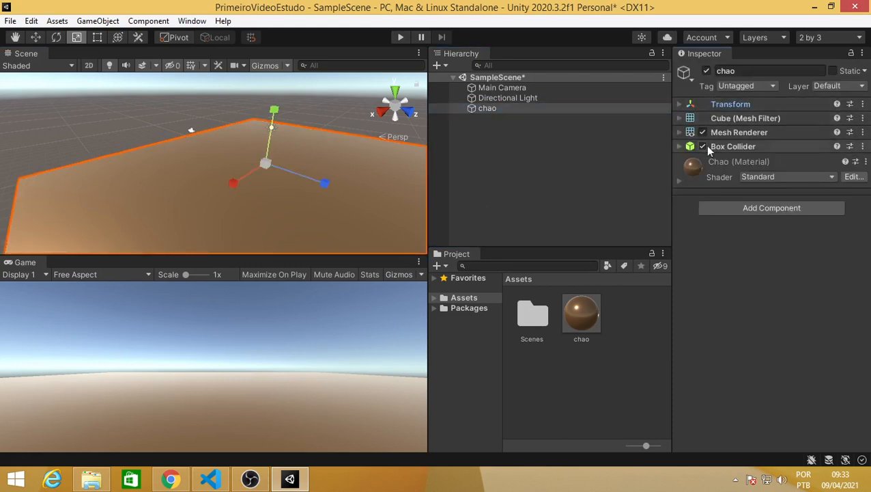
pyautogui.click(760, 268)
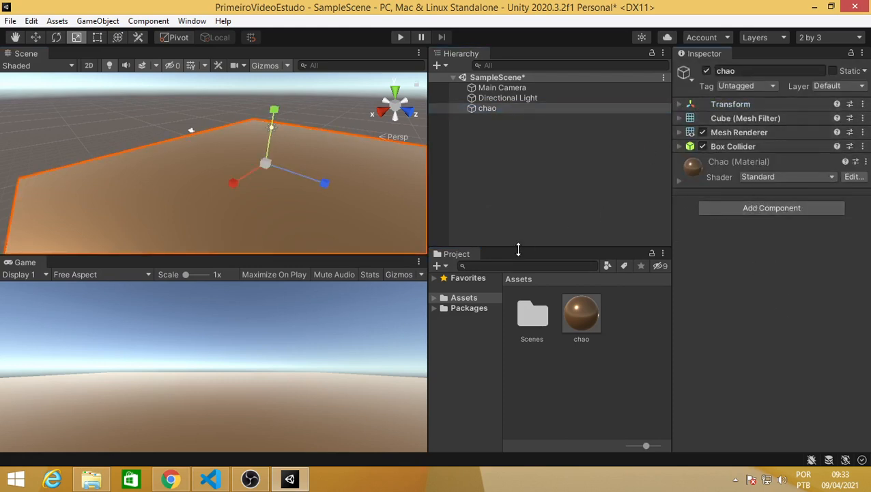
pyautogui.click(557, 418)
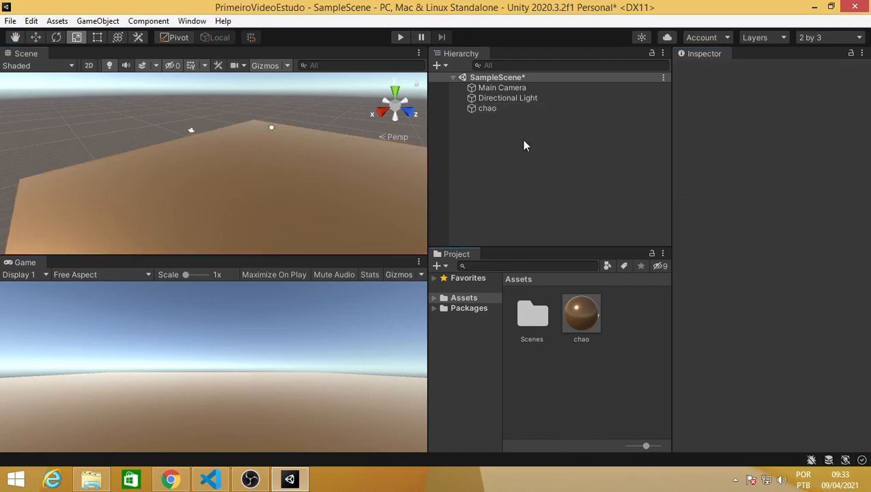
# Create an empty object at the root of SampleScene and name it Player.
pyautogui.rightClick(489, 127)
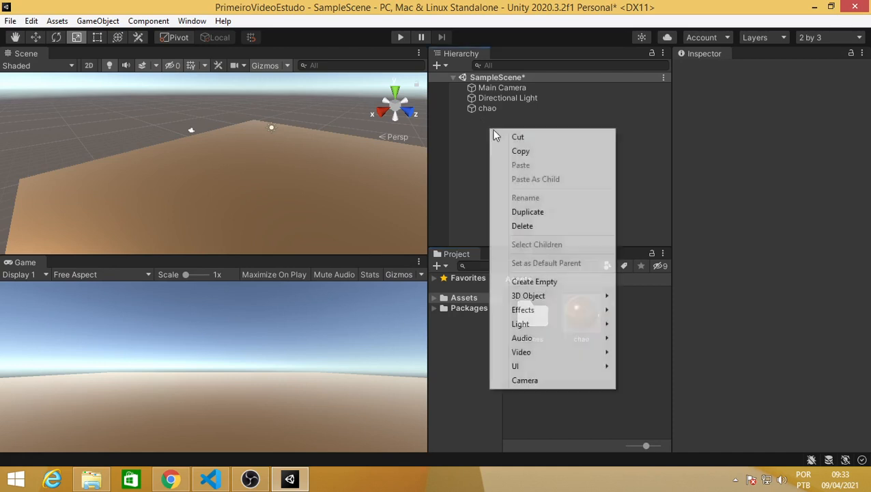
pyautogui.click(540, 281)
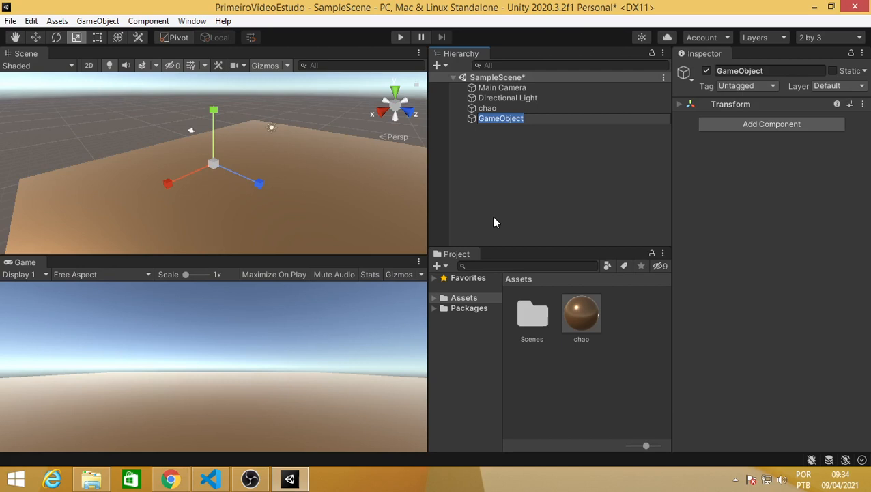
pyautogui.click(548, 168)
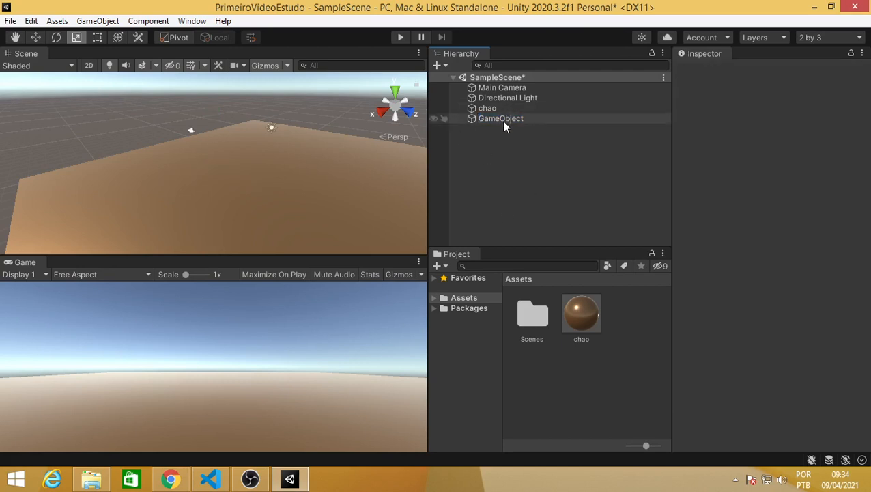
pyautogui.rightClick(501, 121)
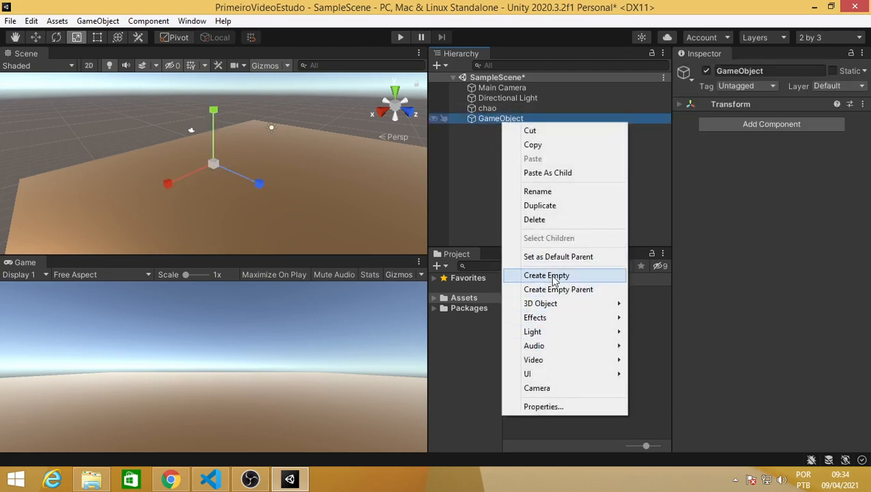
pyautogui.click(569, 193)
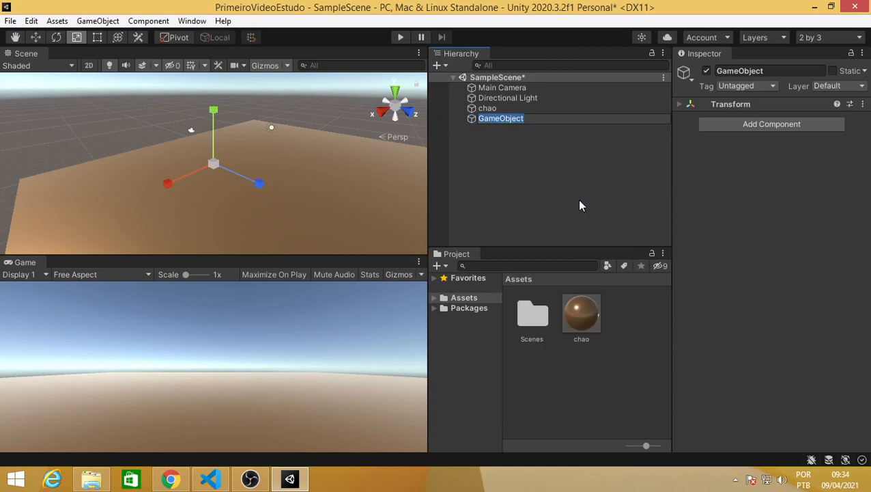
pyautogui.write('Player')
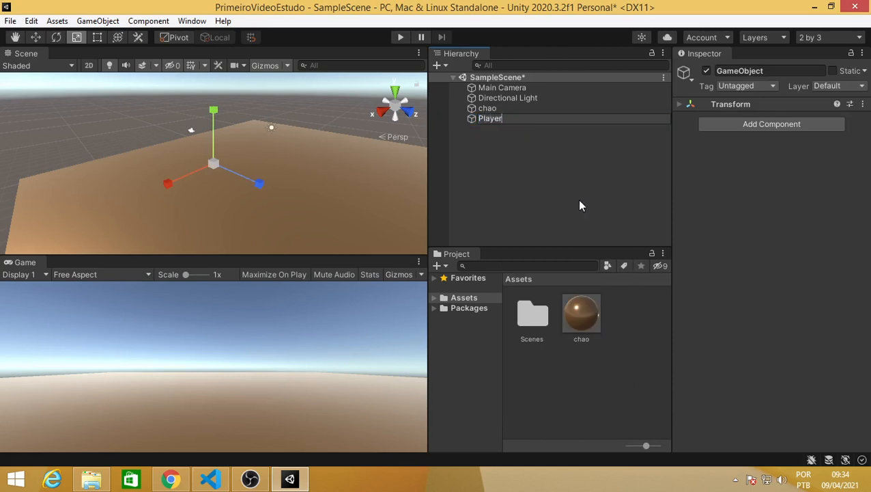
pyautogui.click(586, 205)
# Select the Player object and expand its Transform component.
pyautogui.click(494, 119)
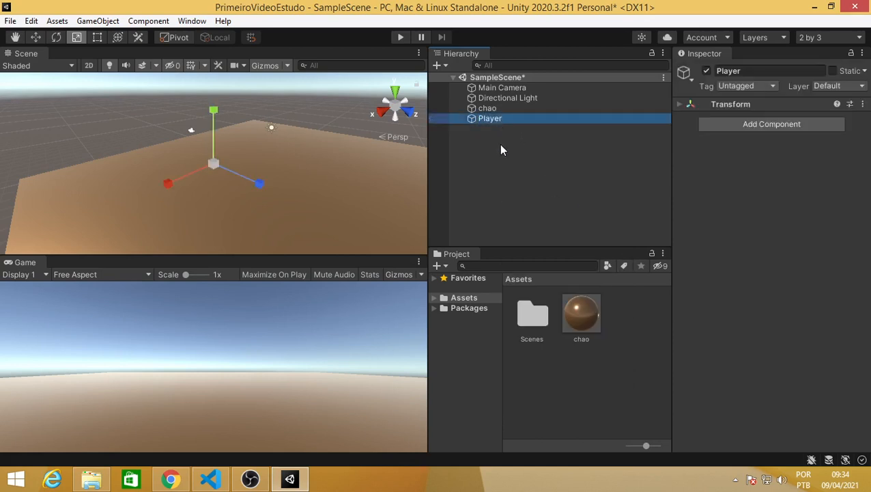
pyautogui.click(509, 145)
pyautogui.click(487, 120)
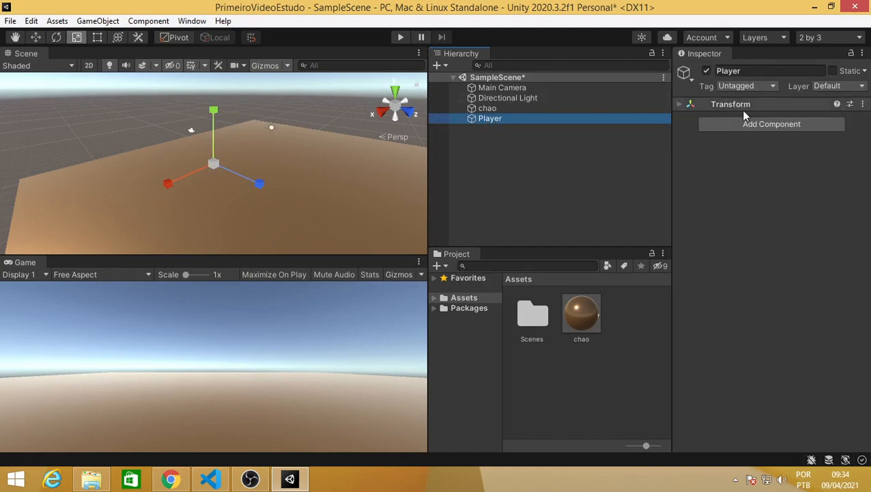
pyautogui.click(679, 104)
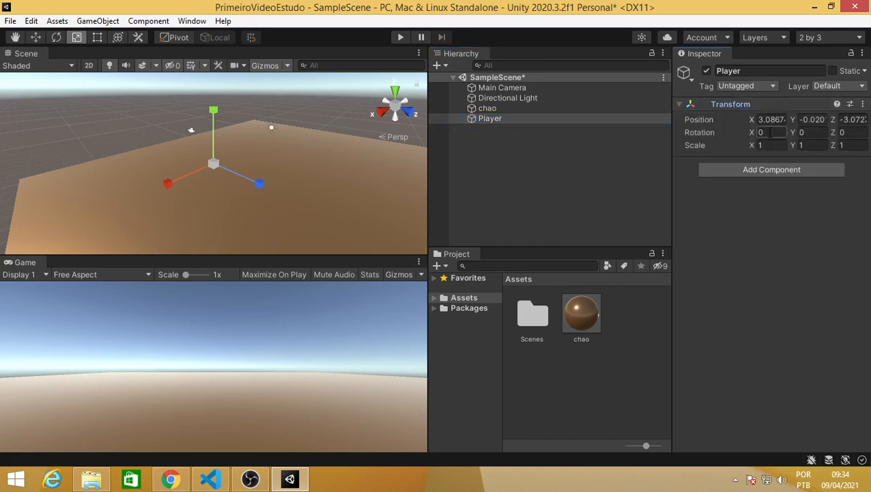
# Set the Player object's position to X 0, Y 0.6, Z 0 and collapse its Transform component.
pyautogui.click(774, 133)
pyautogui.click(771, 119)
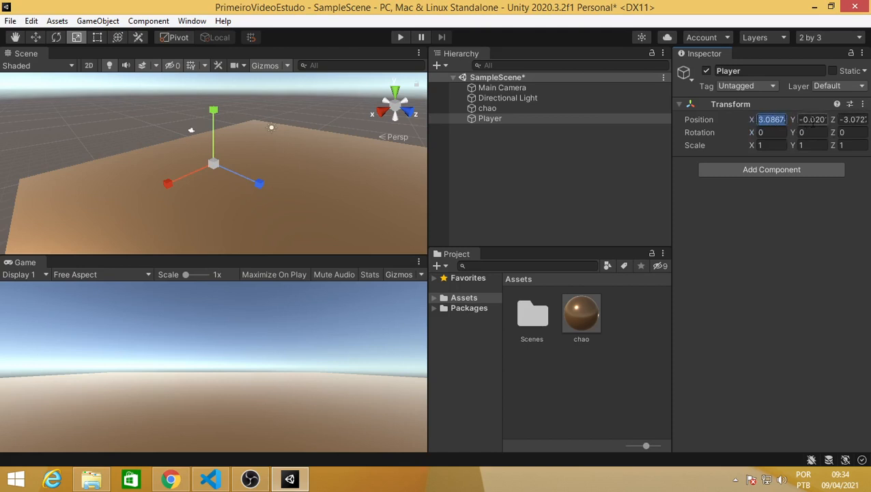
pyautogui.write('0')
pyautogui.click(811, 119)
pyautogui.write('0')
pyautogui.click(850, 119)
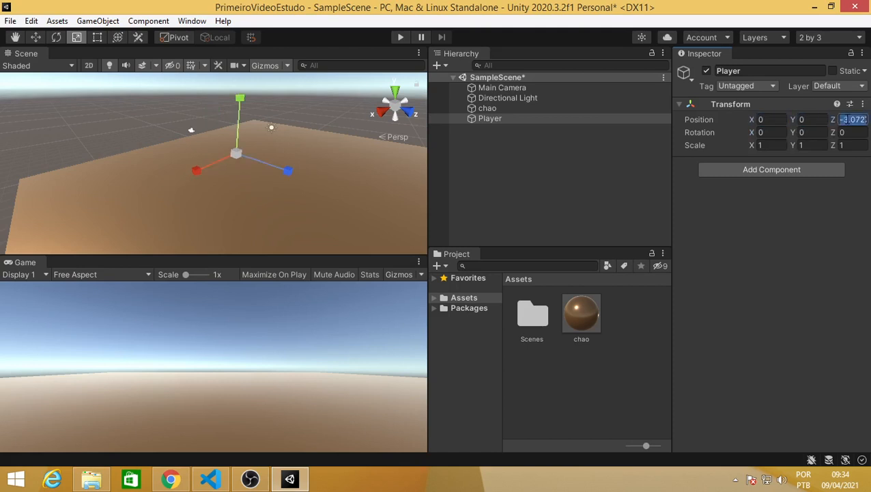
pyautogui.write('0')
pyautogui.click(803, 120)
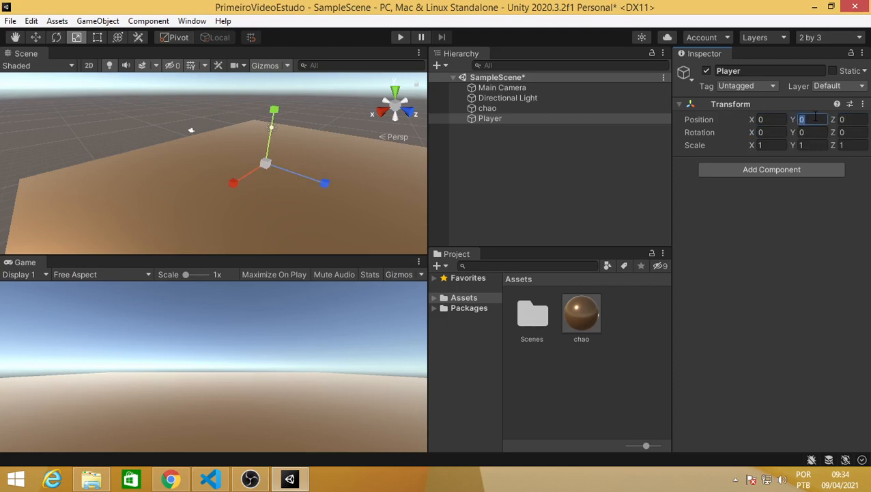
pyautogui.write('0.6')
pyautogui.click(798, 235)
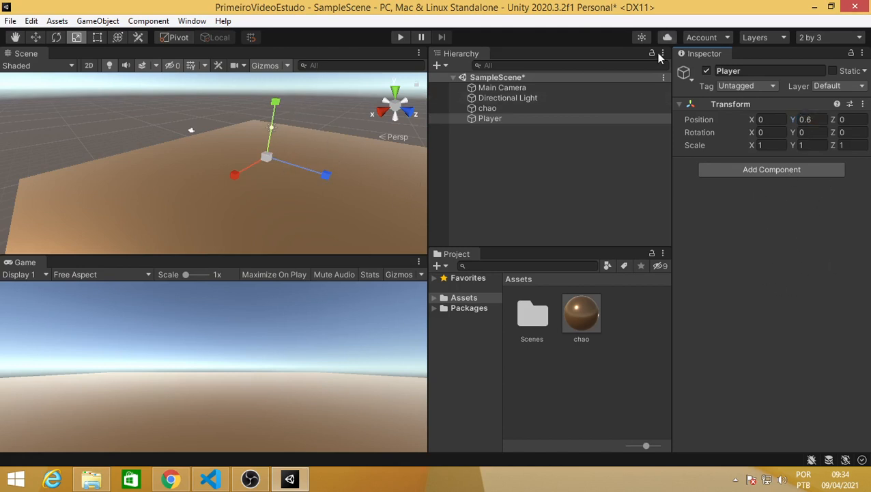
pyautogui.click(680, 106)
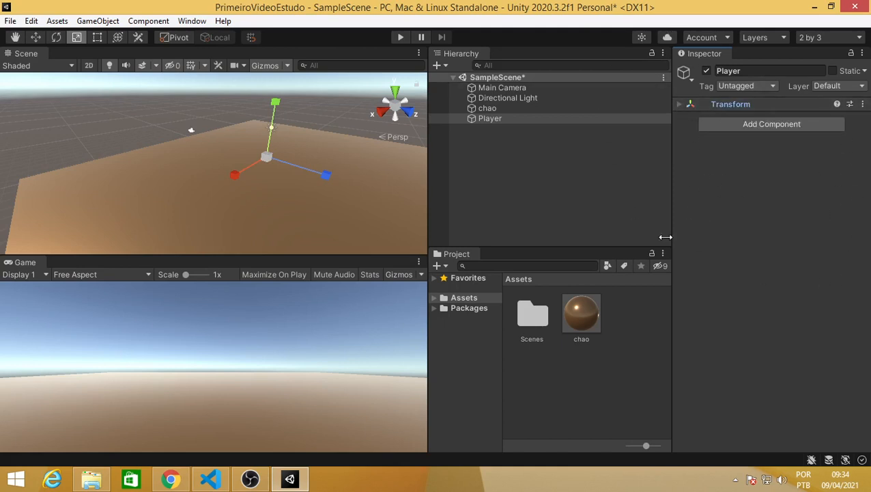
# Compare the components attached to the chao object with those of the empty Player object.
pyautogui.click(485, 108)
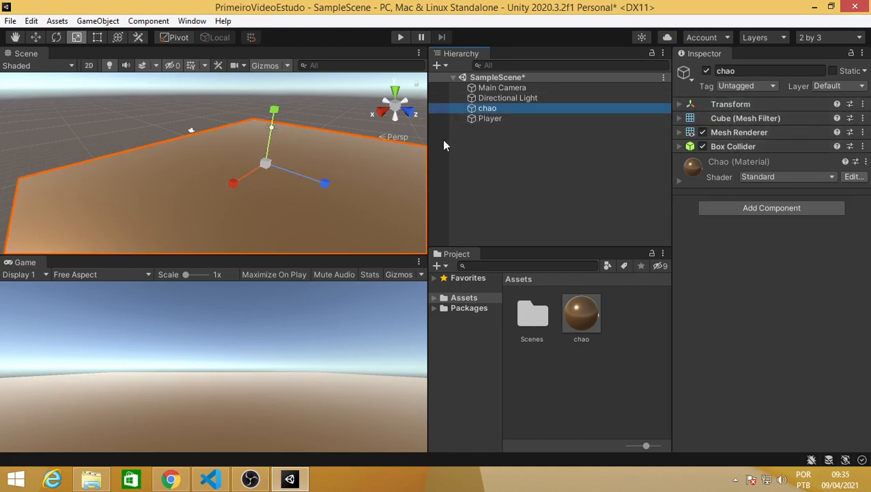
pyautogui.click(485, 118)
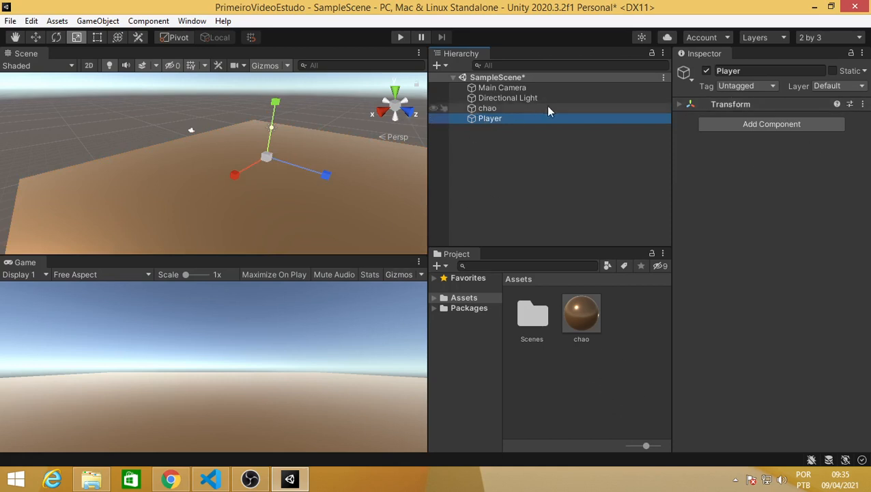
pyautogui.click(489, 109)
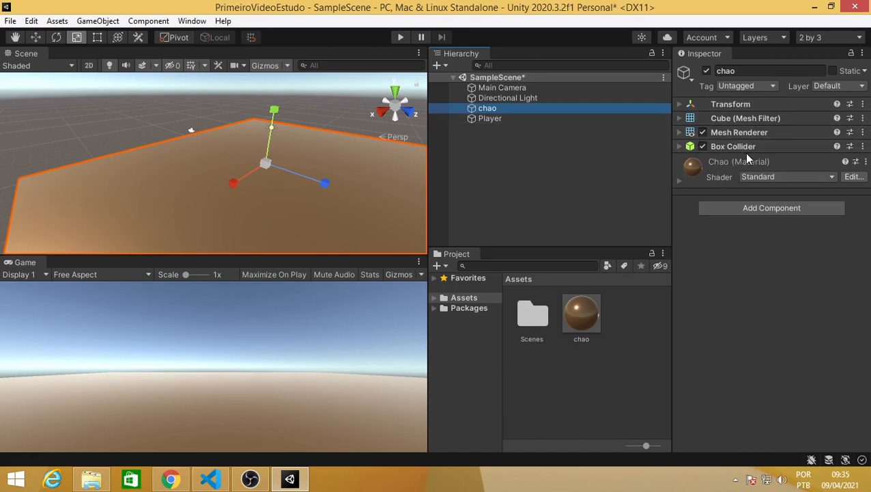
pyautogui.click(704, 252)
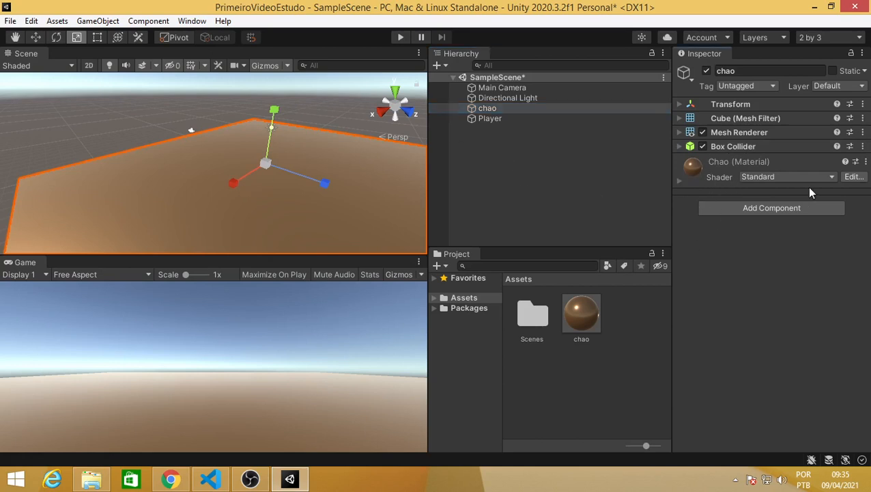
pyautogui.click(486, 118)
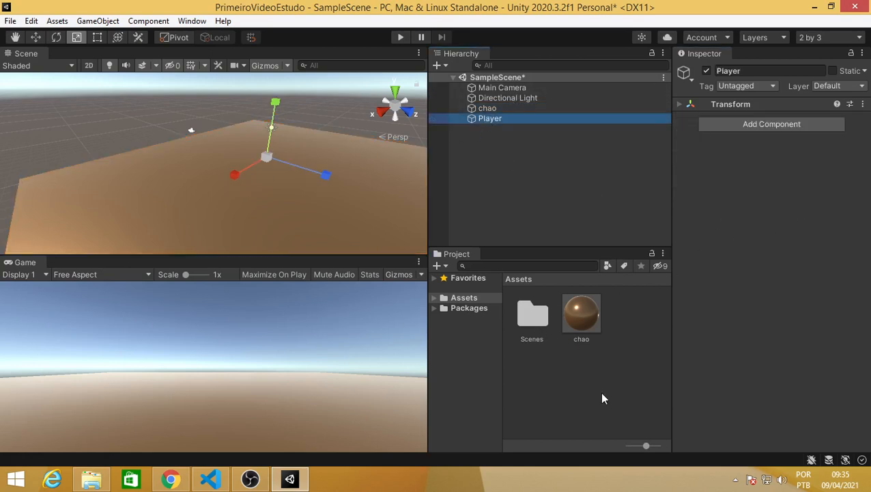
pyautogui.click(542, 178)
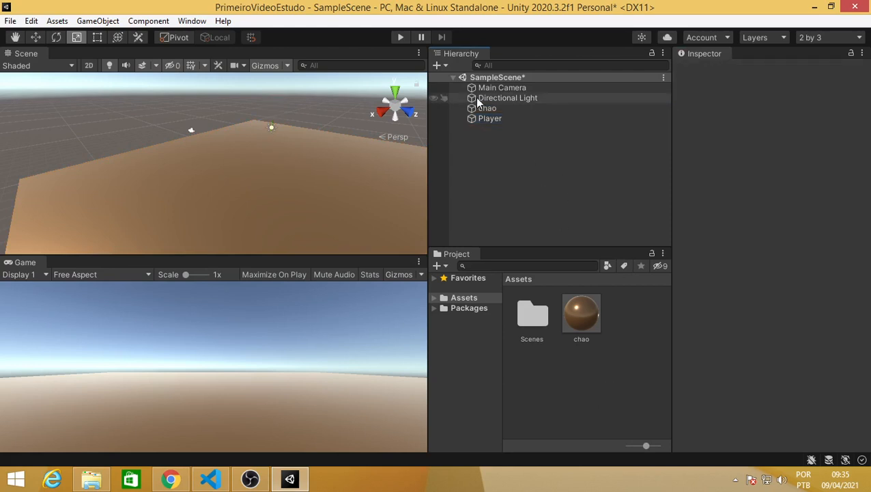
pyautogui.click(478, 116)
pyautogui.click(504, 159)
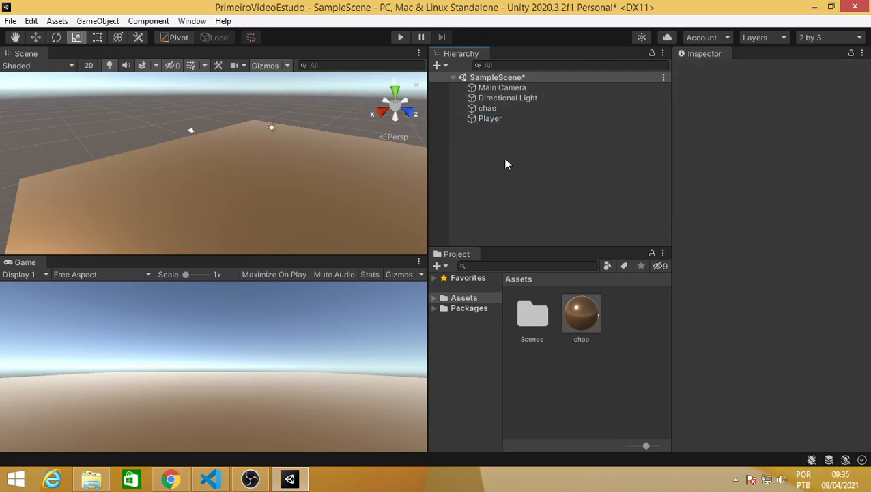
pyautogui.click(487, 120)
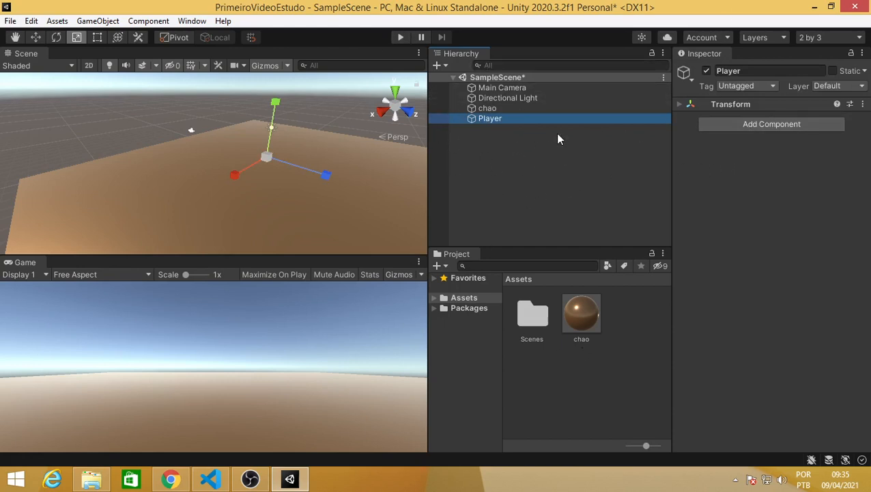
pyautogui.click(537, 183)
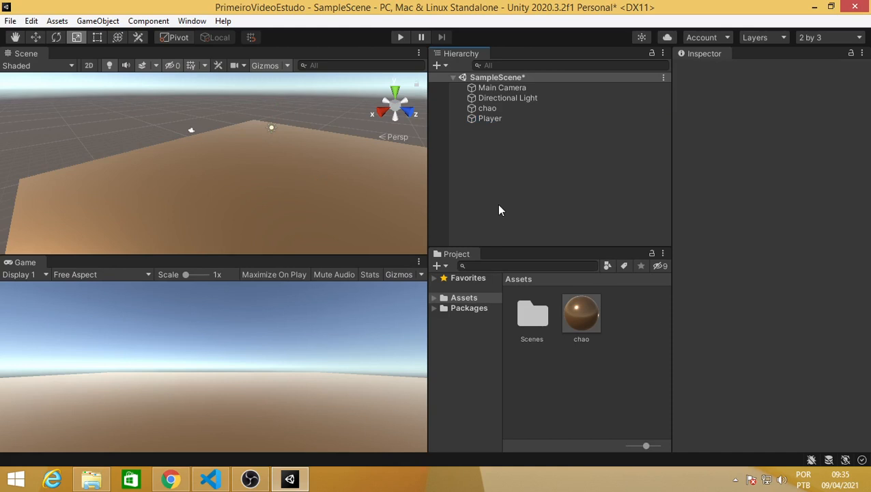
# Create a 3D Cylinder at the root of SampleScene and collapse its Capsule Collider and material settings.
pyautogui.rightClick(506, 185)
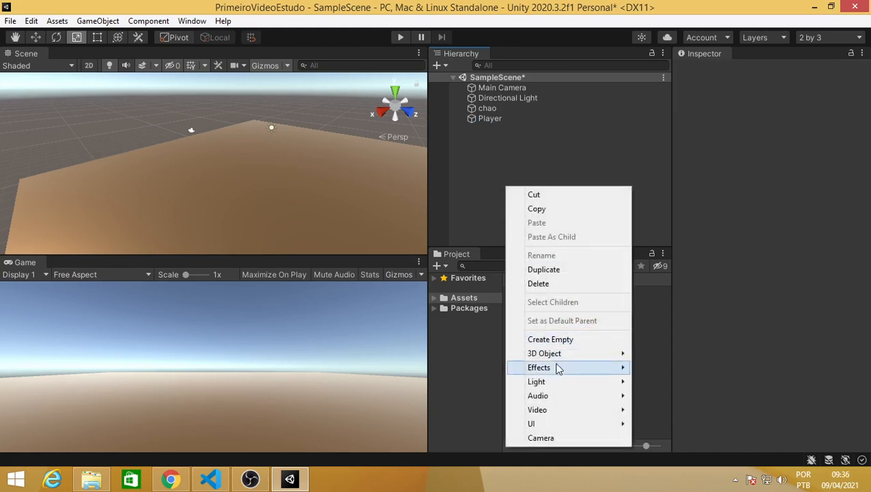
pyautogui.moveTo(550, 352)
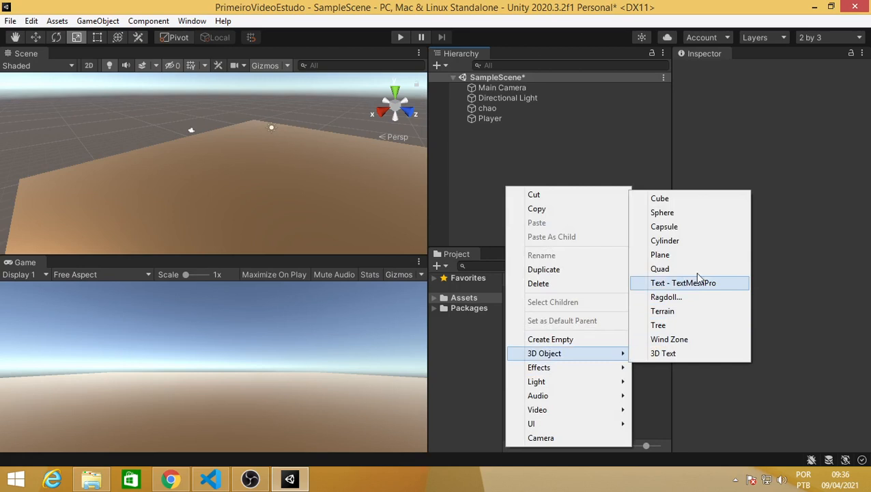
pyautogui.click(682, 240)
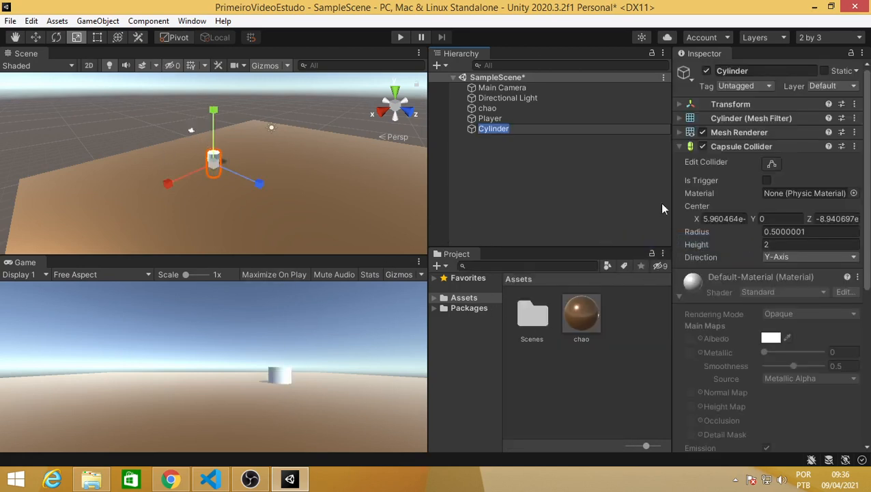
pyautogui.click(679, 146)
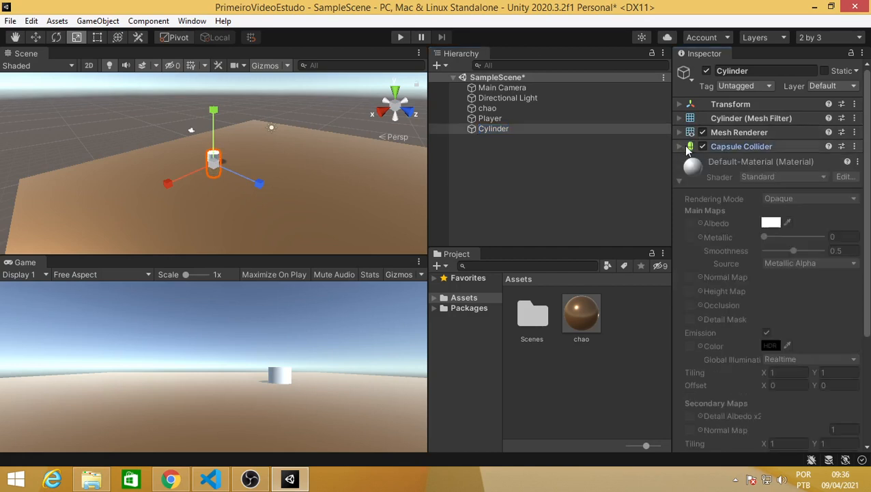
pyautogui.click(679, 182)
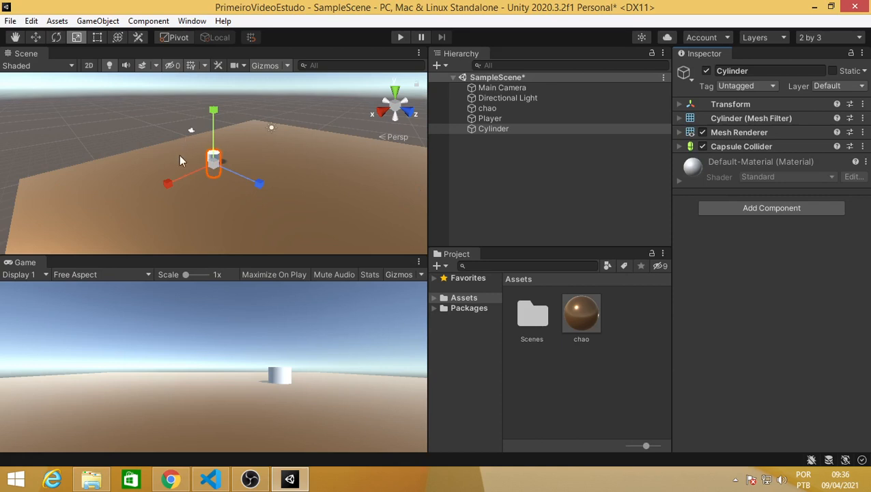
# Expand the Cylinder's Transform component and set its position to 0 on the X, Y and Z axes.
pyautogui.scroll(10, 215, 167)
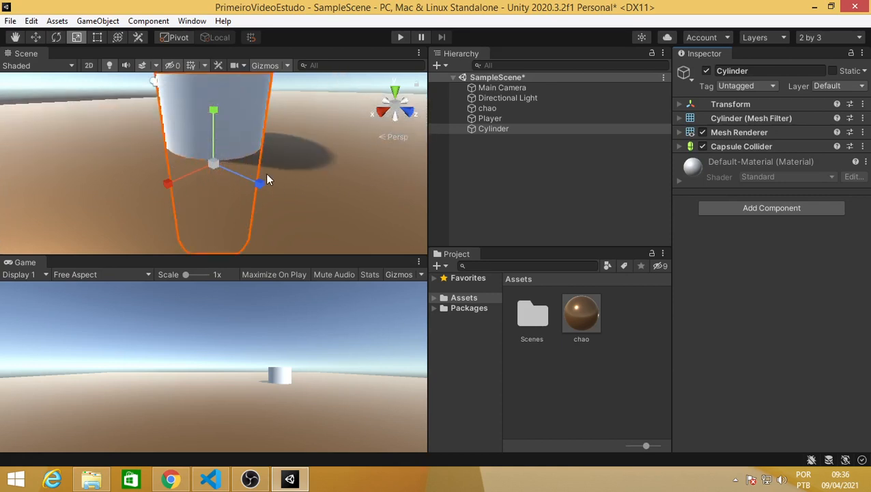
pyautogui.scroll(-5, 266, 180)
pyautogui.scroll(-3, 375, 203)
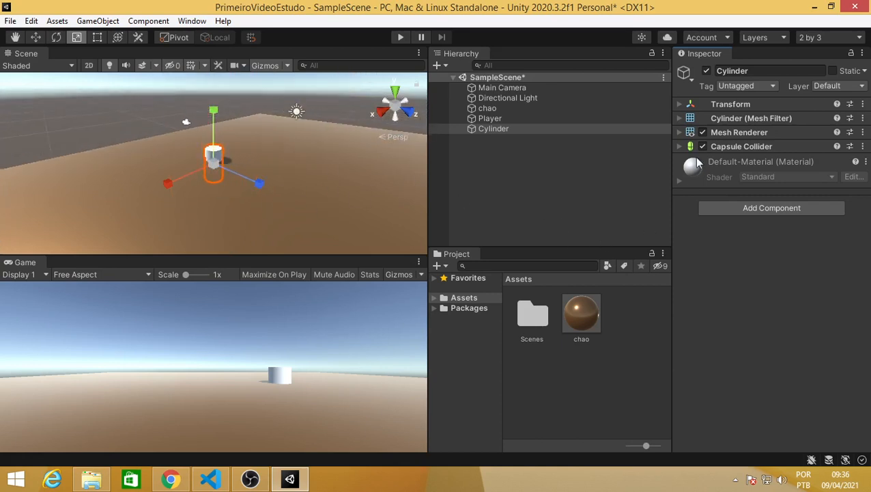
pyautogui.click(685, 106)
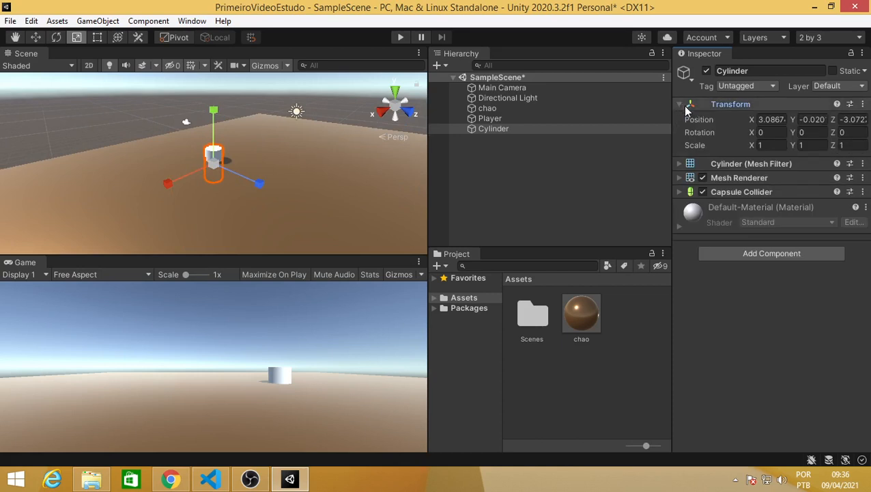
pyautogui.click(770, 119)
pyautogui.write('0')
pyautogui.click(811, 120)
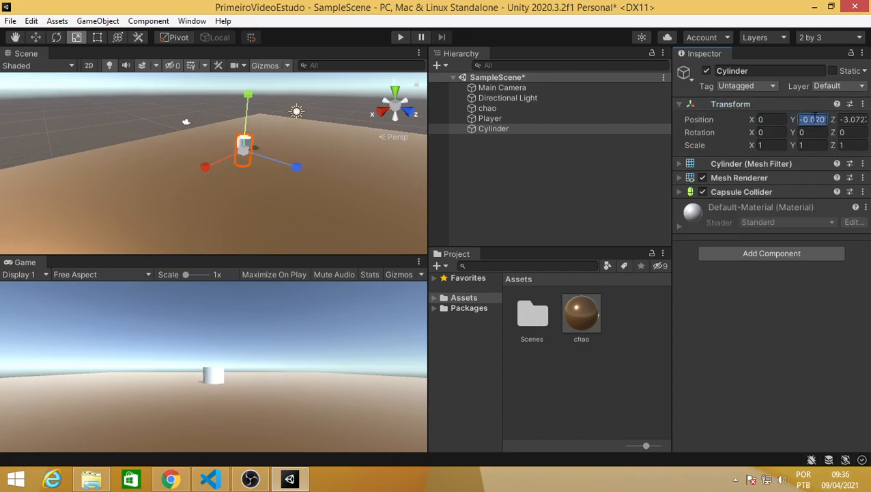
pyautogui.write('0')
pyautogui.click(854, 119)
pyautogui.write('0')
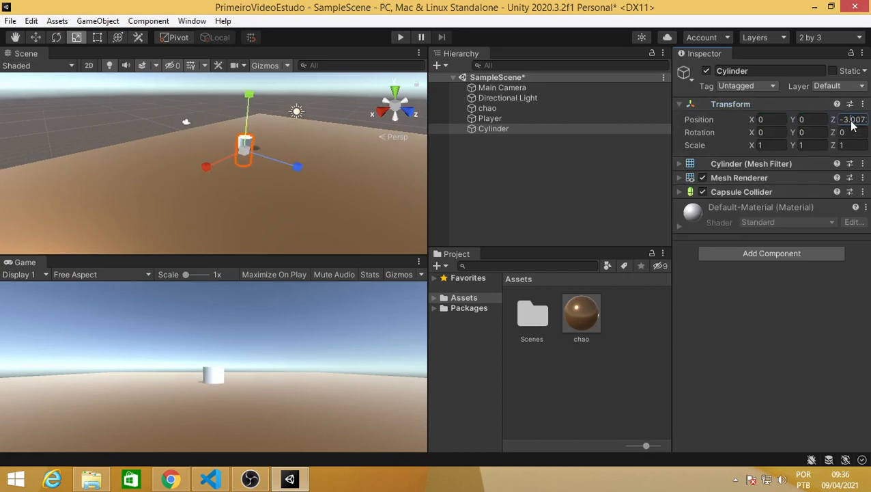
pyautogui.doubleClick(852, 120)
pyautogui.write('0')
pyautogui.moveTo(855, 121); pyautogui.dragTo(830, 121)
pyautogui.write('0')
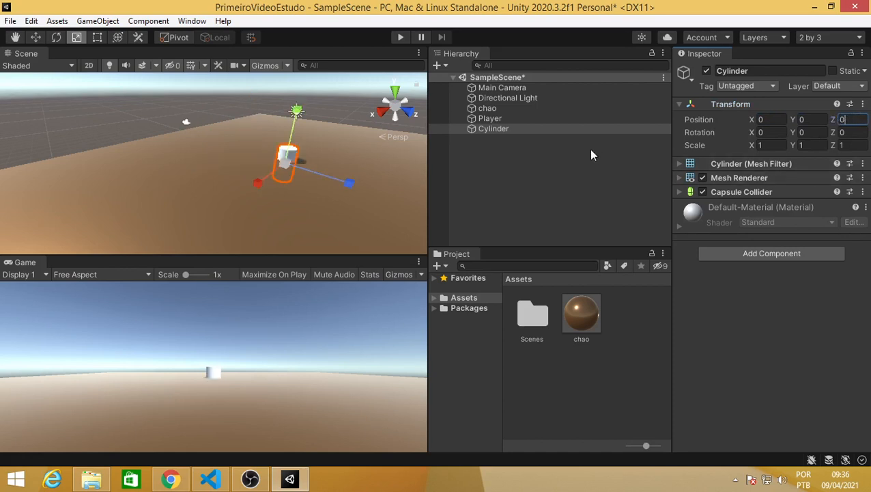
pyautogui.click(718, 351)
# Set the Cylinder's Y position to 0.6 and raise it with the Move tool to about Y 1.36.
pyautogui.click(802, 121)
pyautogui.write('.6')
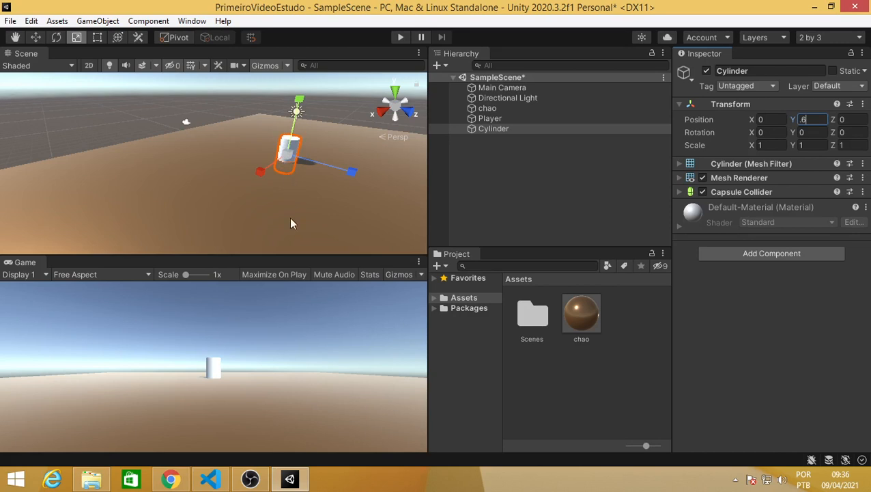
pyautogui.scroll(5, 272, 166)
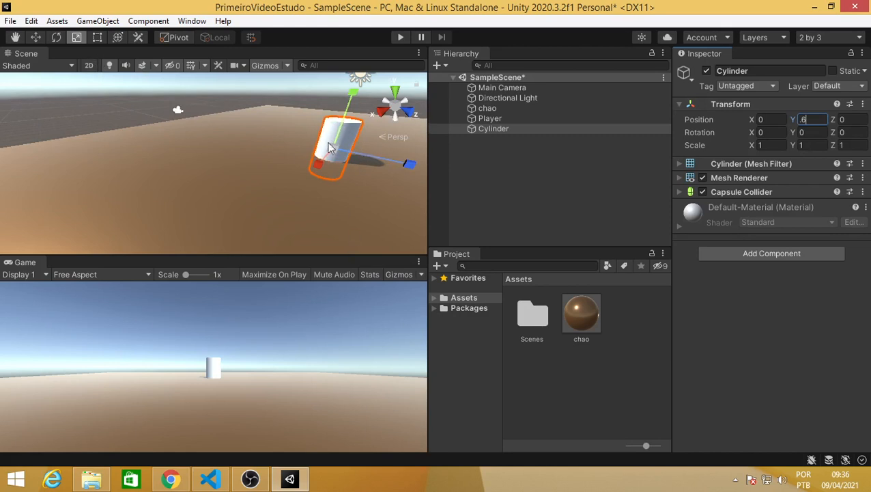
pyautogui.moveTo(809, 121); pyautogui.dragTo(803, 123)
pyautogui.click(37, 36)
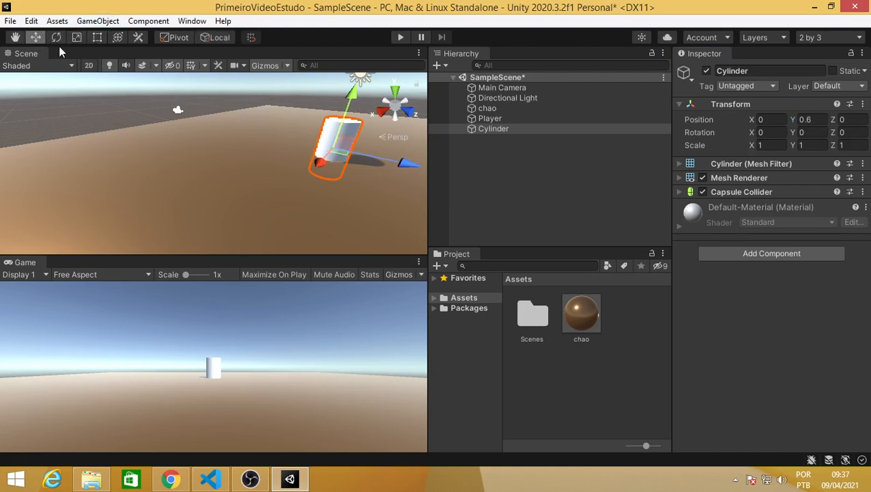
pyautogui.moveTo(355, 96); pyautogui.dragTo(369, 73)
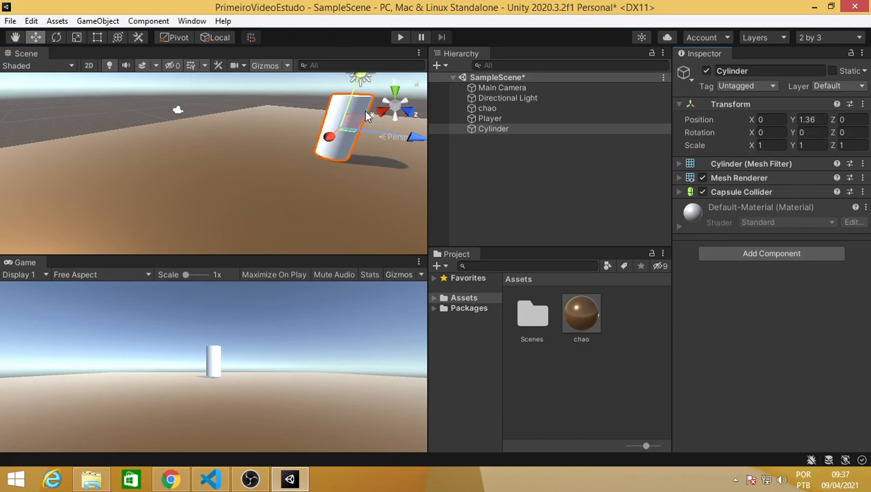
# Shorten the Cylinder with the Scale tool along its Y axis to a scale of about 0.38.
pyautogui.scroll(-2, 357, 113)
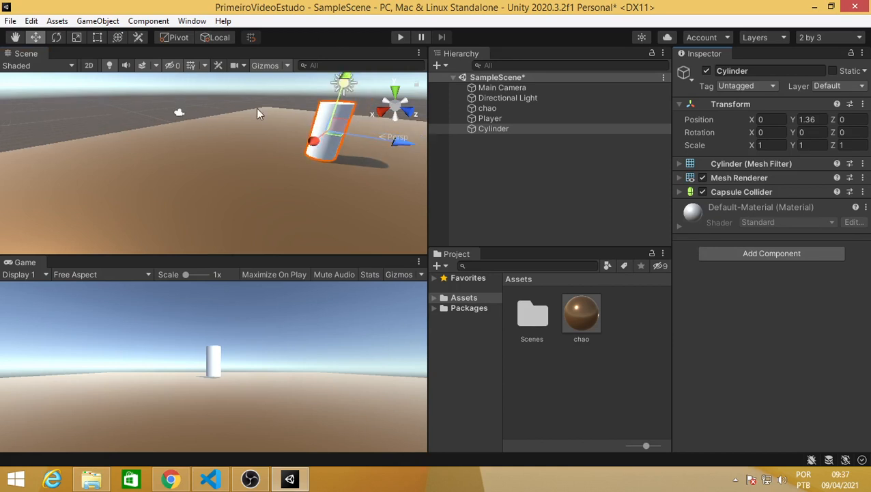
pyautogui.click(76, 38)
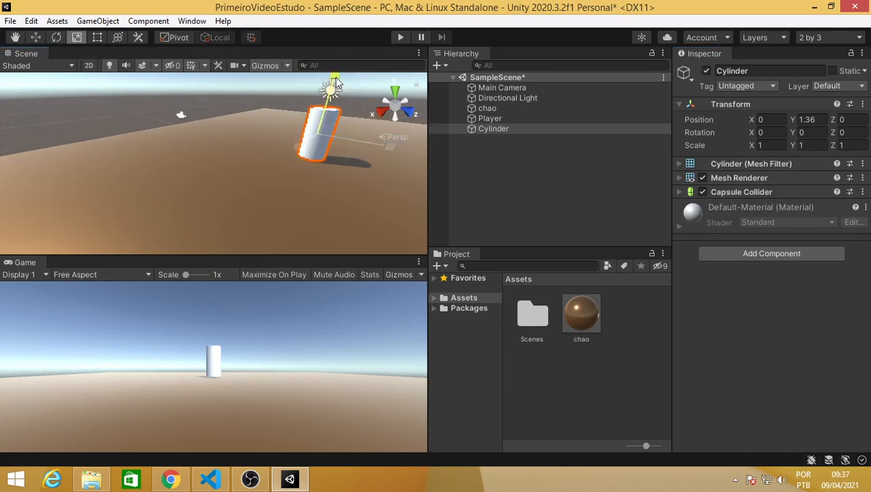
pyautogui.moveTo(334, 78); pyautogui.dragTo(332, 114)
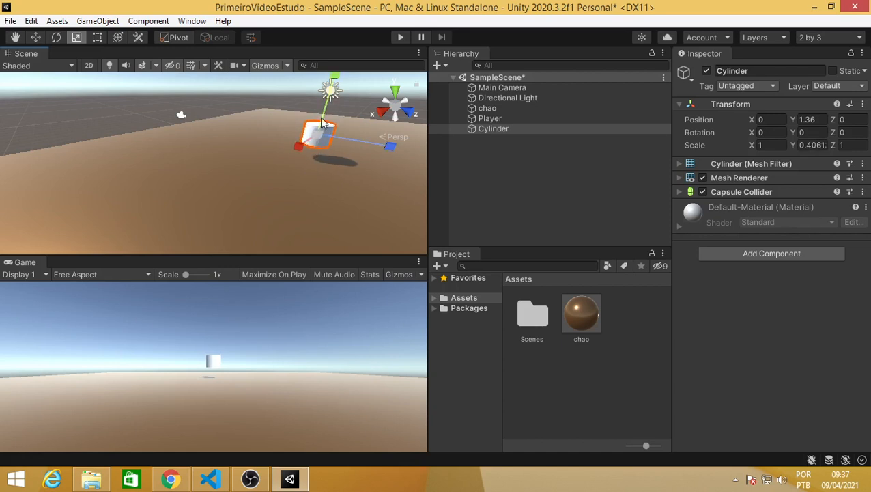
pyautogui.moveTo(337, 82); pyautogui.dragTo(334, 97)
pyautogui.scroll(2, 326, 127)
pyautogui.press('f')
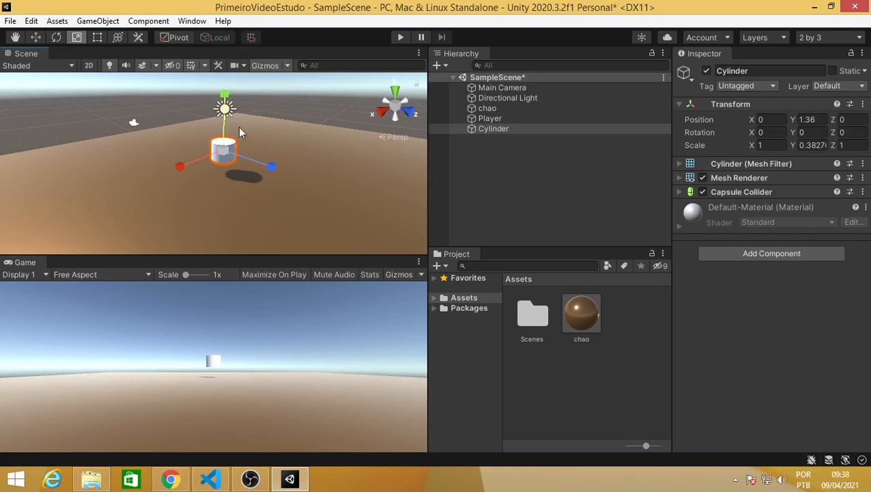
pyautogui.scroll(3, 270, 121)
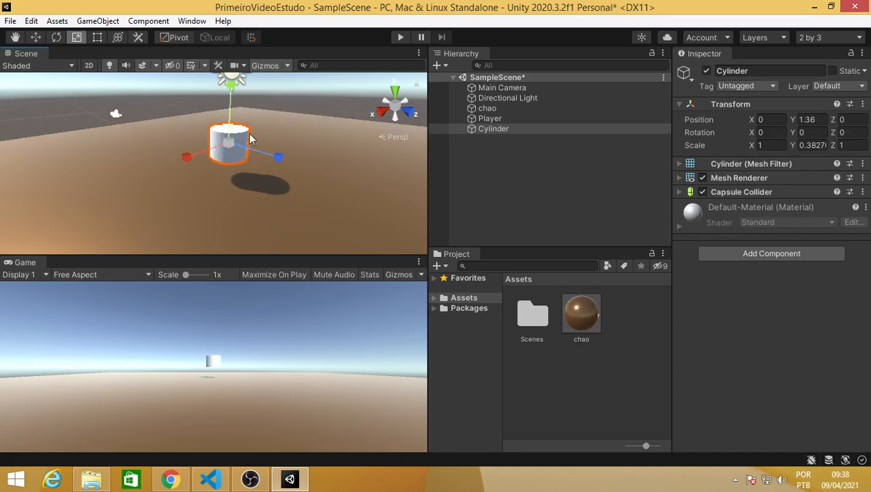
pyautogui.scroll(1, 243, 150)
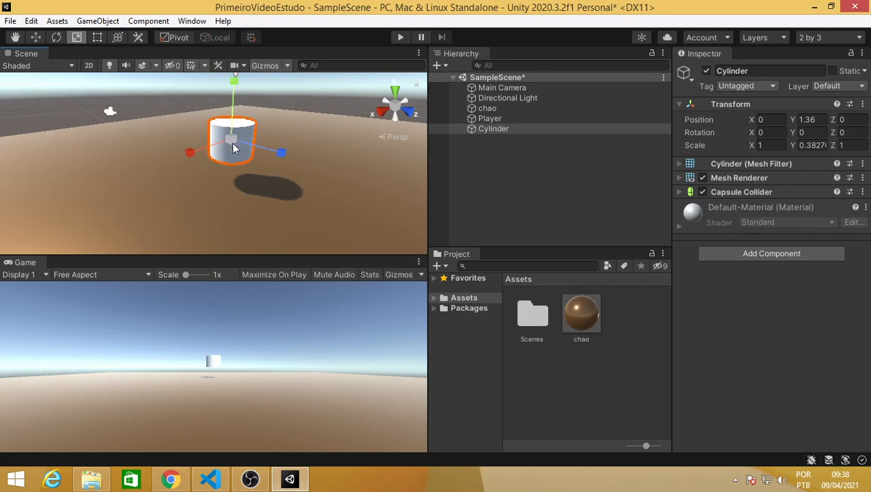
# Lower the Cylinder towards the floor with the Move tool to a Y position of about 0.86.
pyautogui.scroll(5, 235, 145)
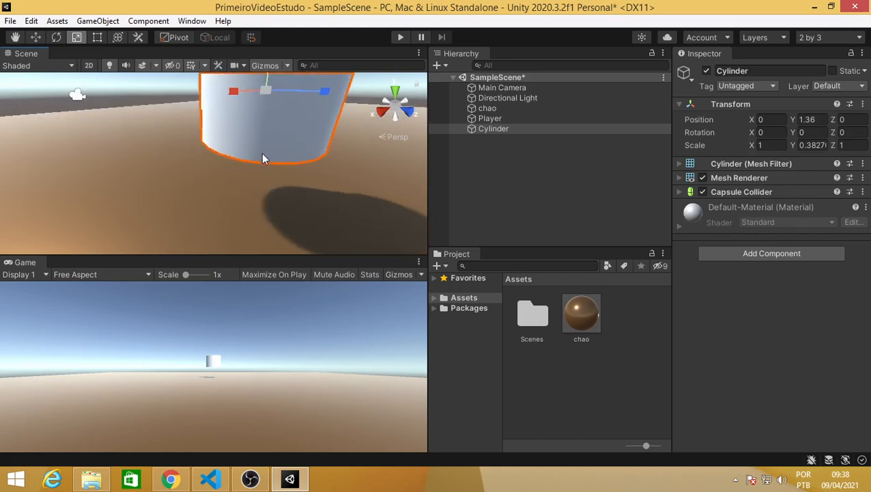
pyautogui.scroll(-3, 311, 136)
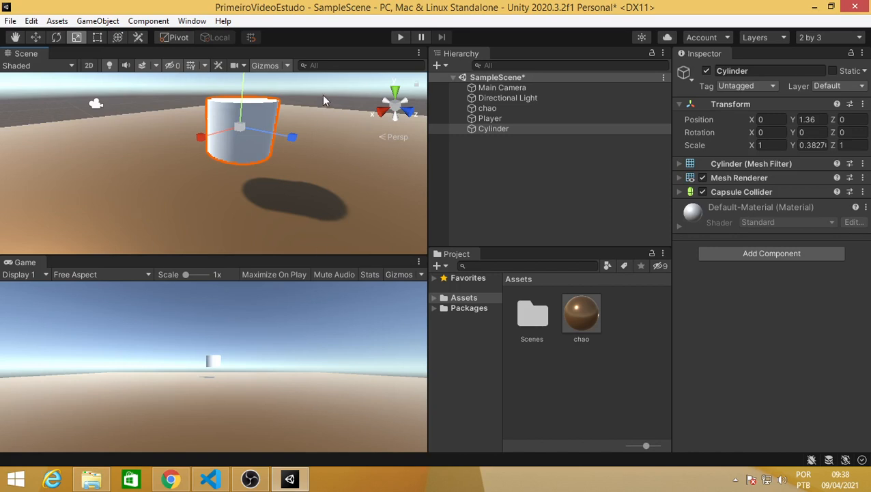
pyautogui.scroll(-3, 290, 176)
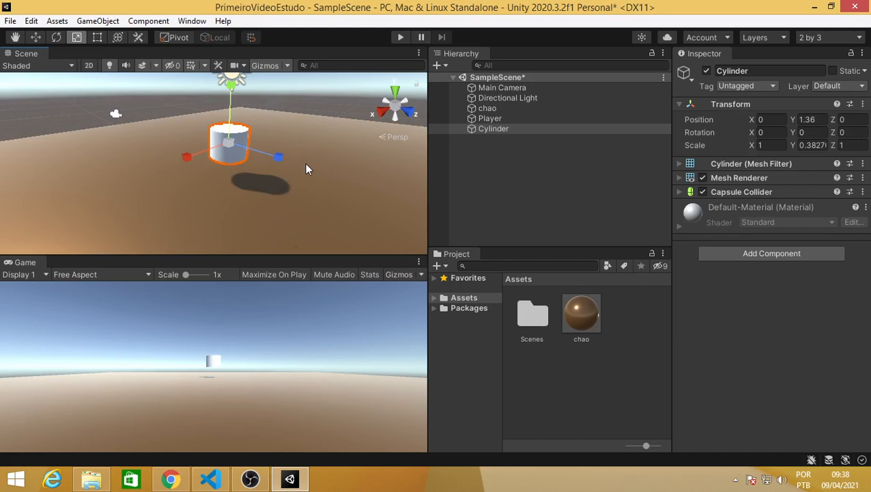
pyautogui.click(36, 38)
pyautogui.moveTo(236, 80); pyautogui.dragTo(231, 100)
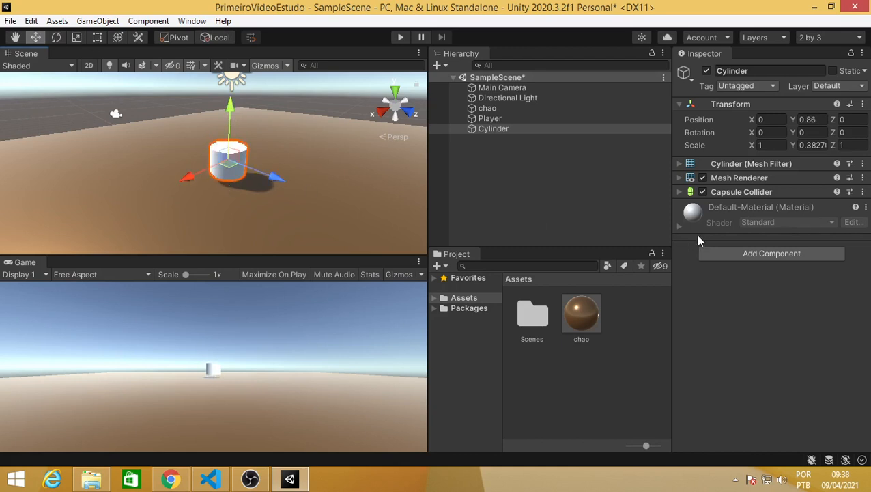
# Set the Cylinder's X and Z scale to 0.5 and lower it with the Move tool to about Y 0.73.
pyautogui.click(761, 145)
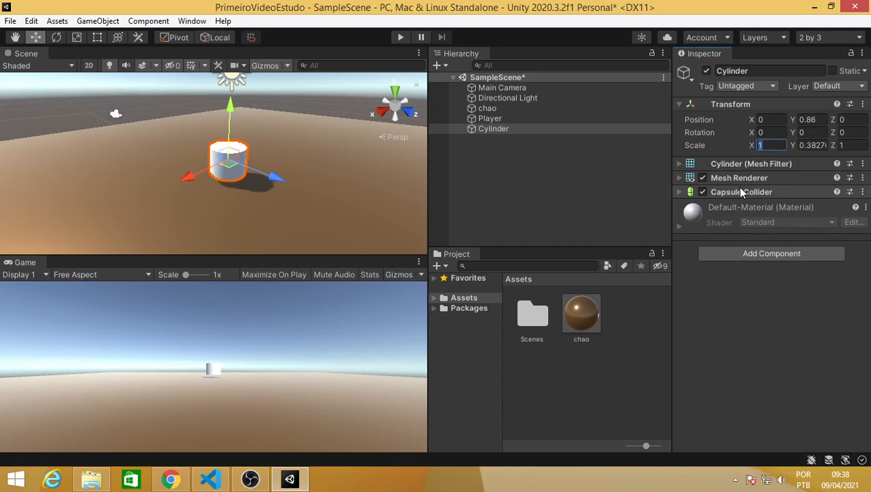
pyautogui.write('.5')
pyautogui.click(841, 144)
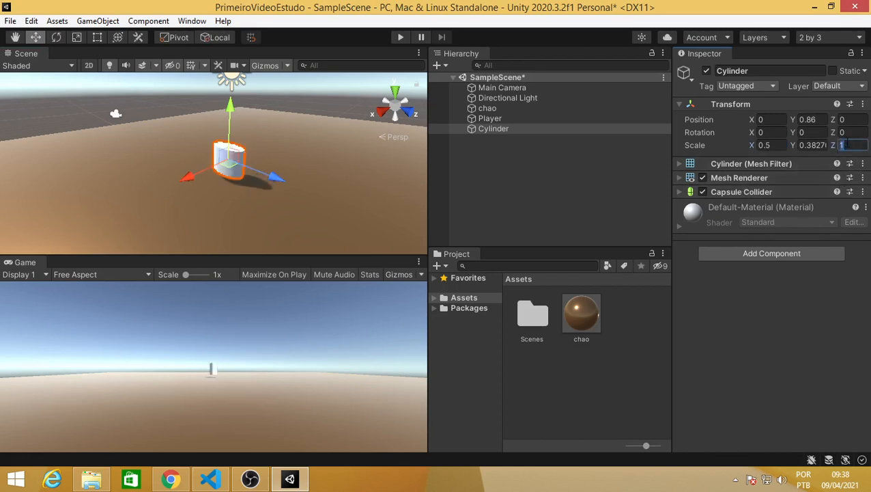
pyautogui.write('.5')
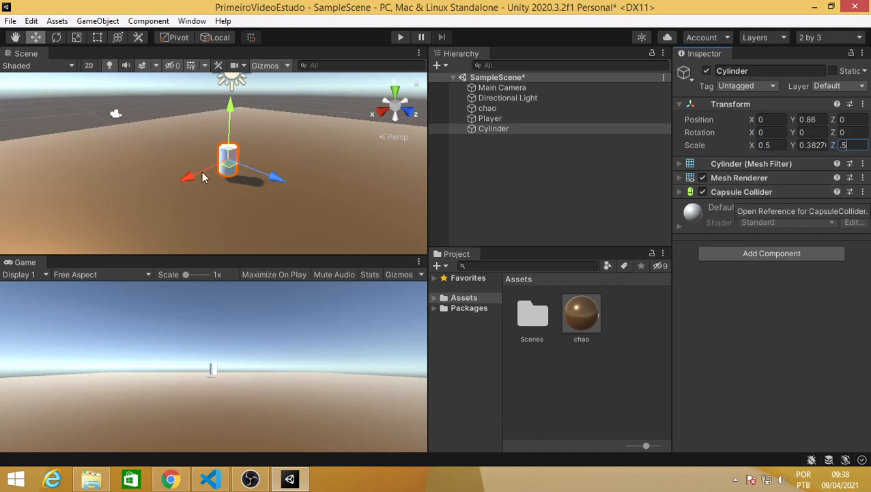
pyautogui.scroll(1, 181, 195)
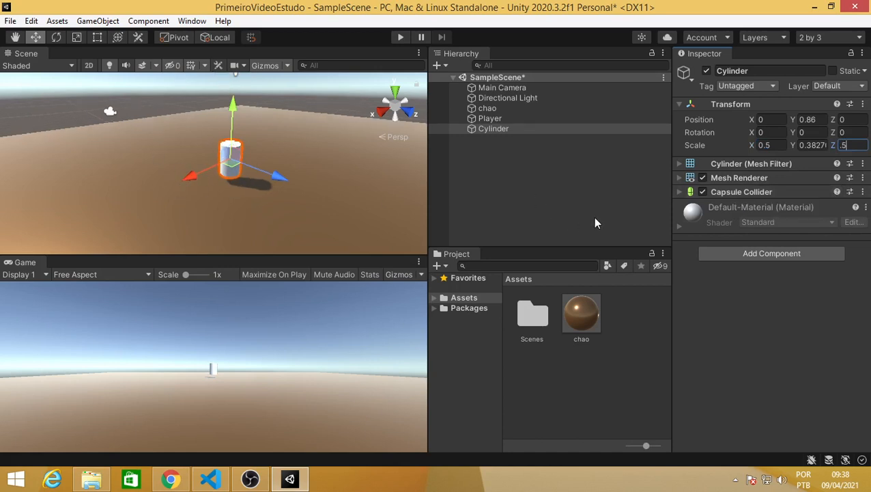
pyautogui.moveTo(236, 106); pyautogui.dragTo(236, 111)
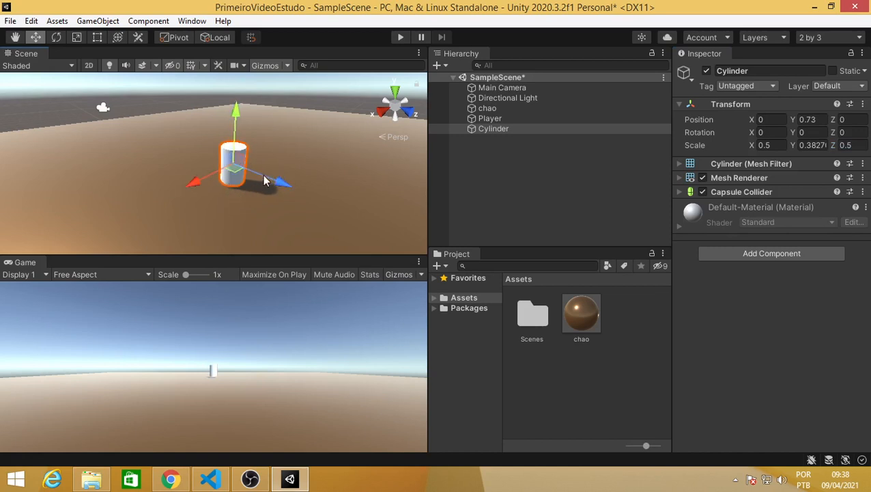
# Rename the Cylinder object as corpo.
pyautogui.click(519, 159)
pyautogui.click(494, 129)
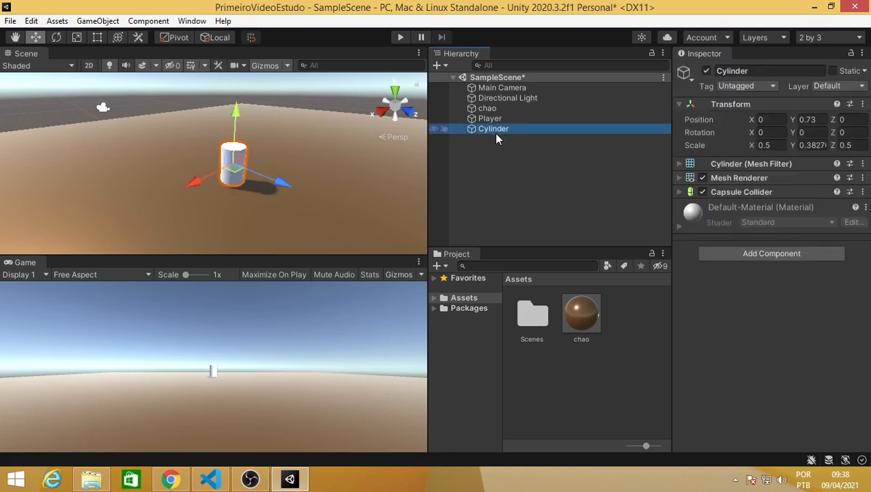
pyautogui.click(799, 71)
pyautogui.write('corpo')
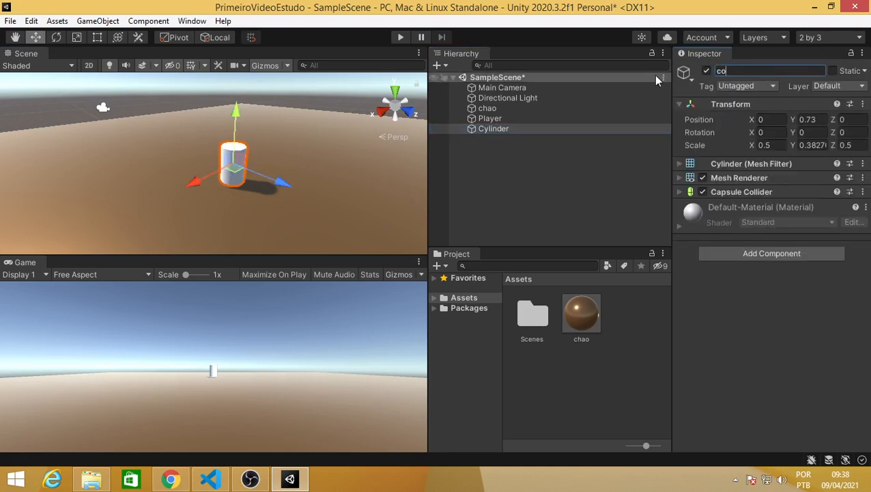
pyautogui.click(550, 196)
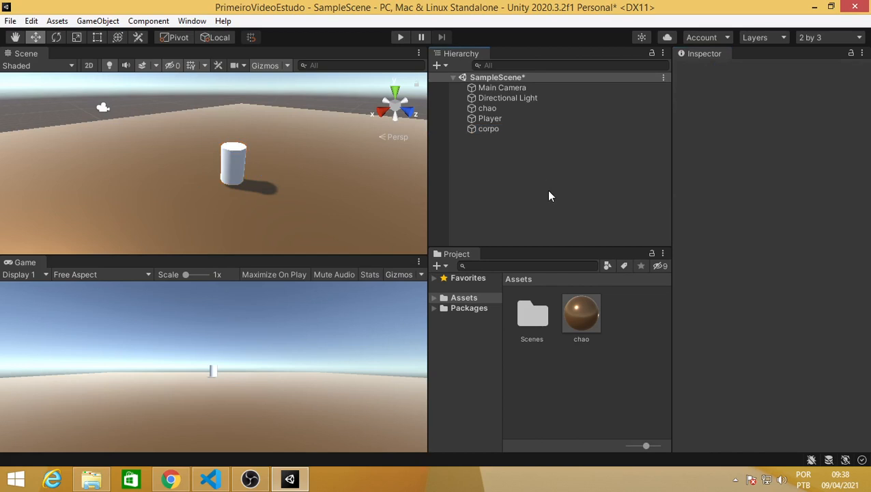
# Collapse corpo's Transform component and make corpo a child of the Player object.
pyautogui.click(488, 130)
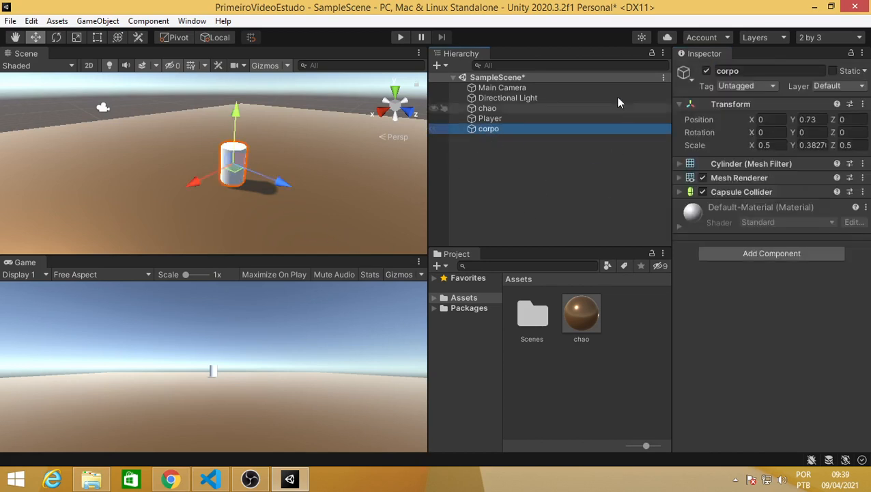
pyautogui.click(687, 106)
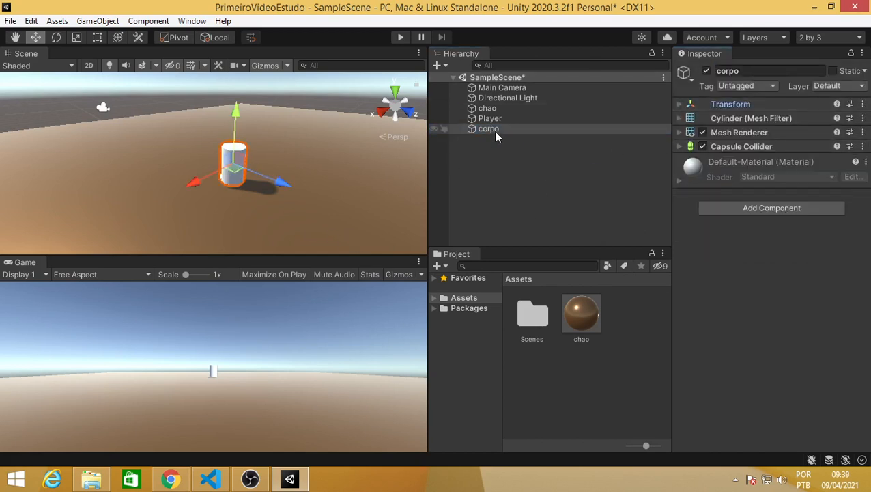
pyautogui.moveTo(489, 129); pyautogui.dragTo(489, 119)
pyautogui.click(502, 232)
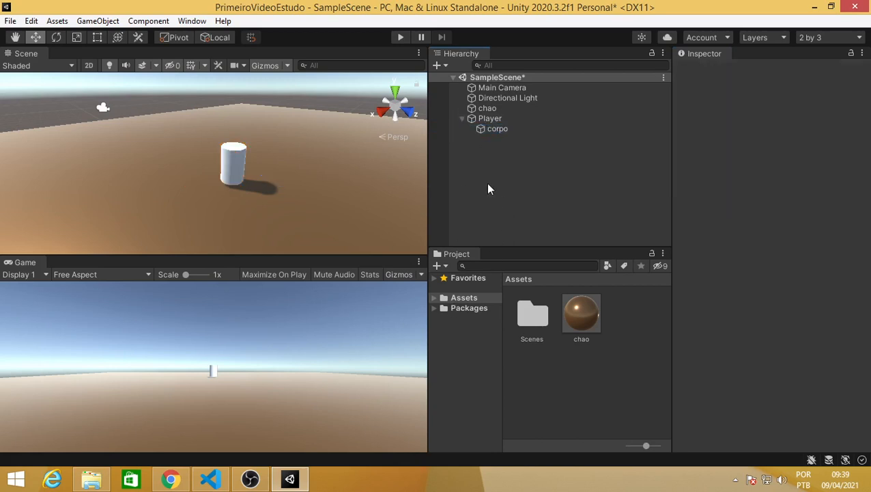
# Collapse and re-expand Player's children, then shift Player slightly in the negative X direction with the Move tool.
pyautogui.click(462, 118)
pyautogui.click(462, 119)
pyautogui.click(484, 118)
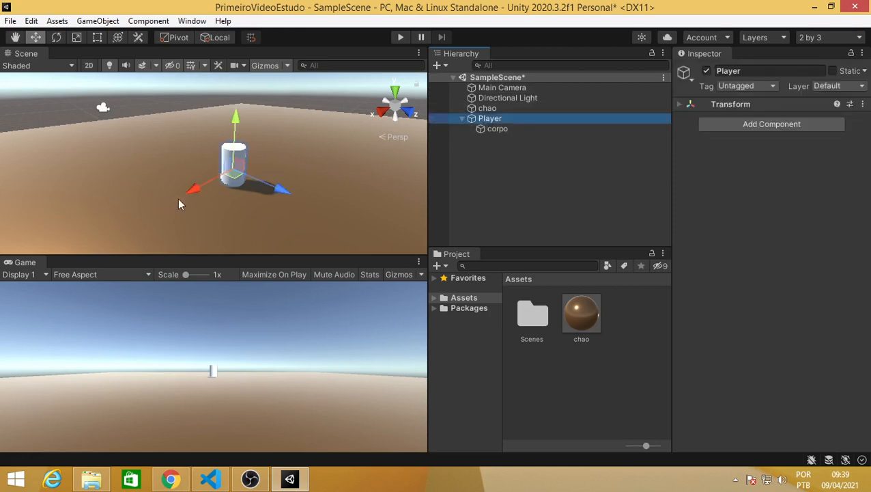
pyautogui.moveTo(189, 193); pyautogui.dragTo(191, 171)
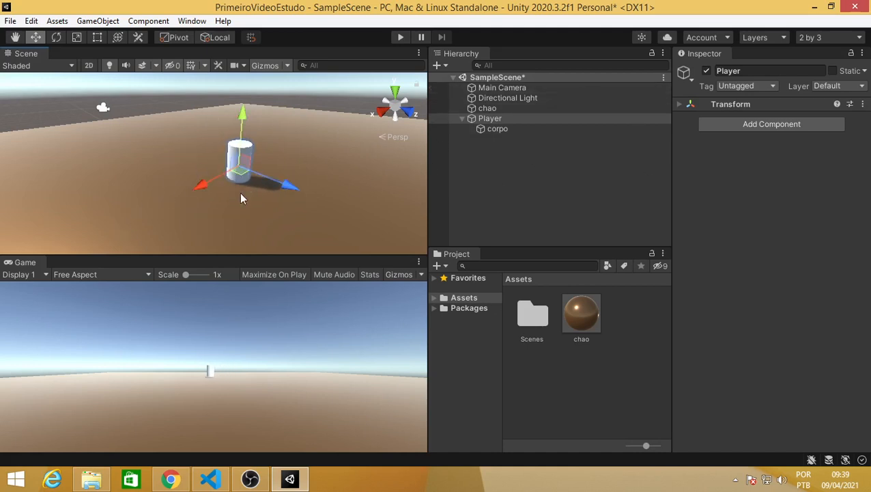
# Compare the parent Player and its child corpo by selecting each in turn and toggling Player's child list.
pyautogui.click(557, 130)
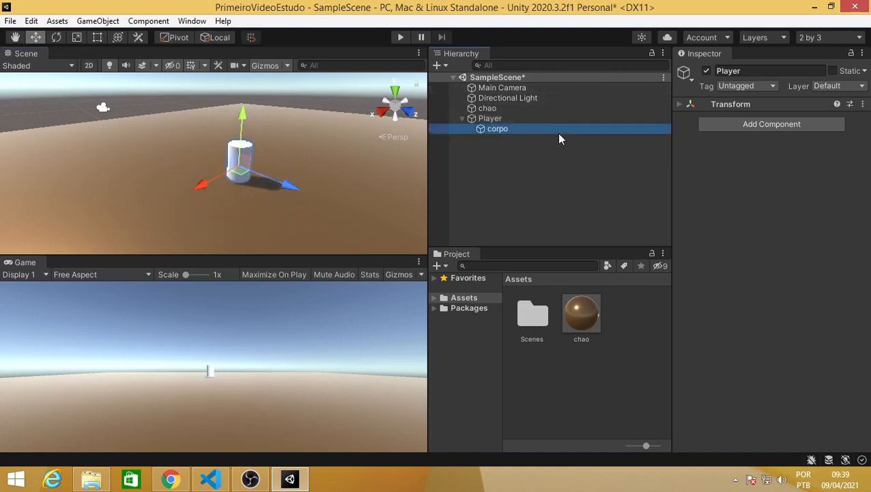
pyautogui.click(461, 119)
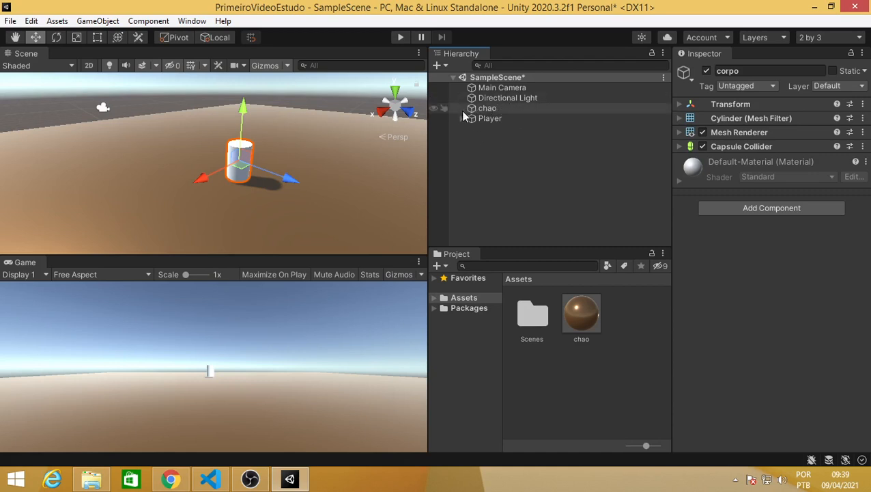
pyautogui.click(463, 119)
pyautogui.click(492, 117)
pyautogui.click(504, 130)
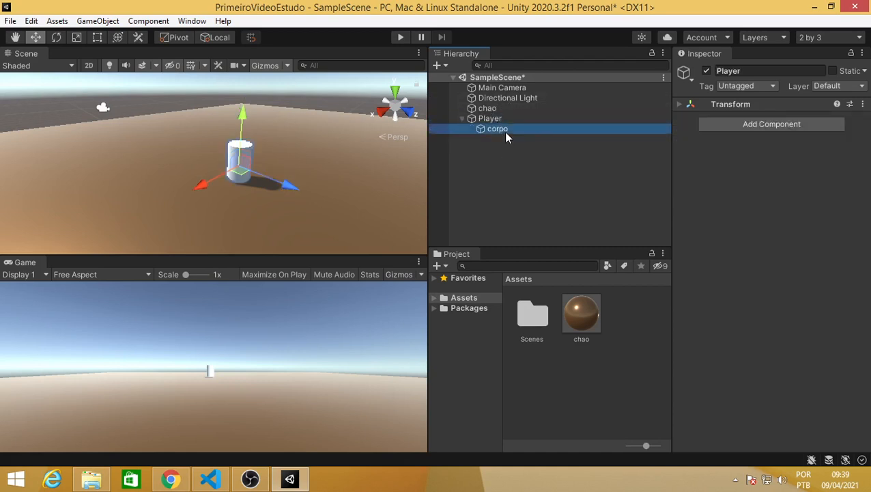
pyautogui.click(495, 118)
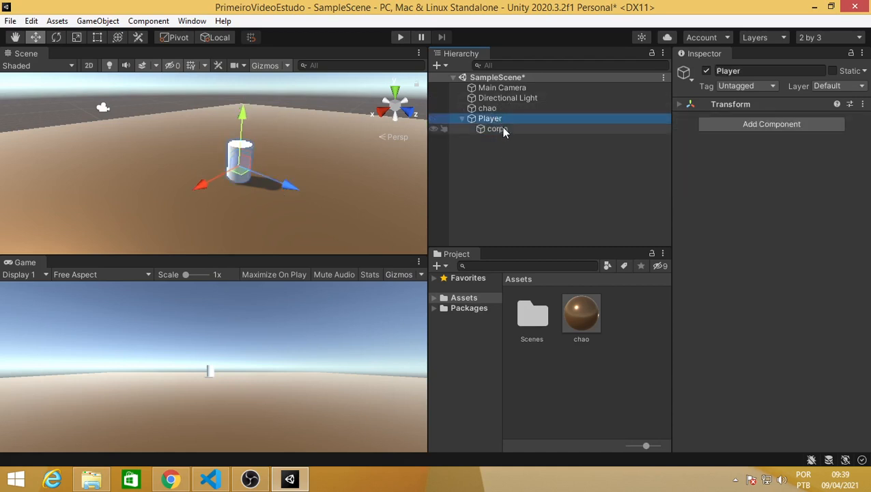
pyautogui.click(501, 130)
# Move the Player object further in the negative X direction and minimize the editor window.
pyautogui.click(490, 118)
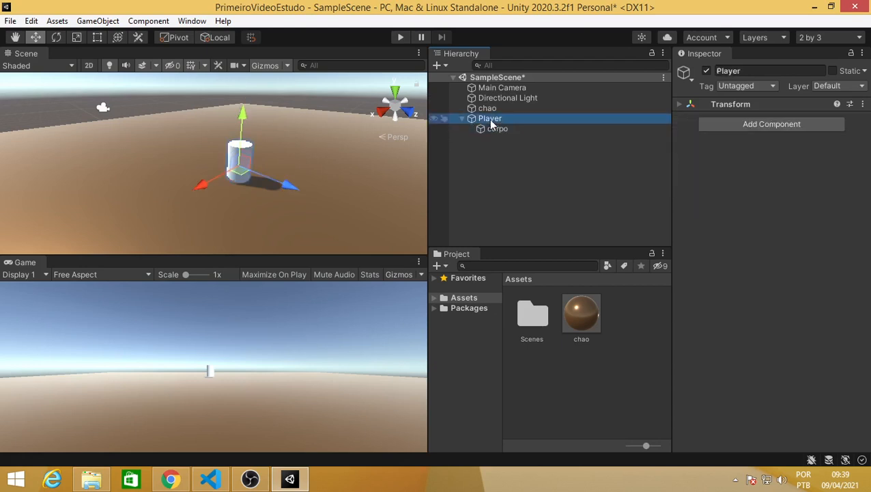
pyautogui.moveTo(206, 190); pyautogui.dragTo(234, 192)
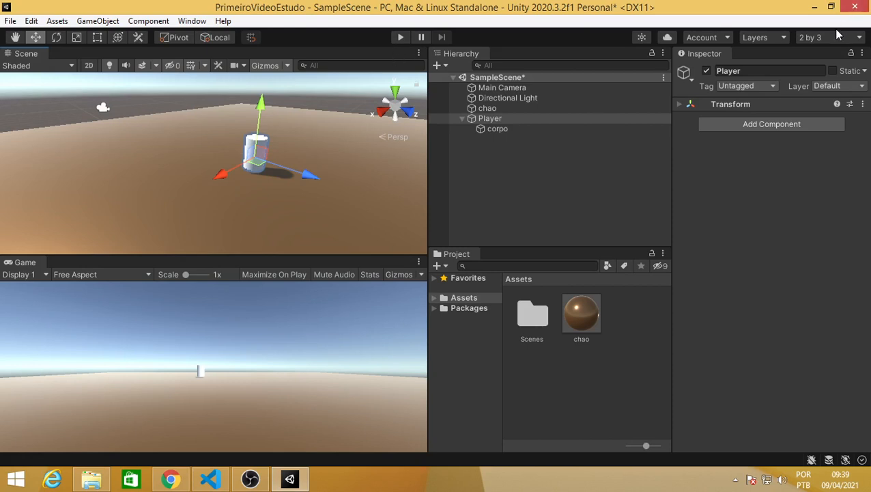
pyautogui.click(815, 6)
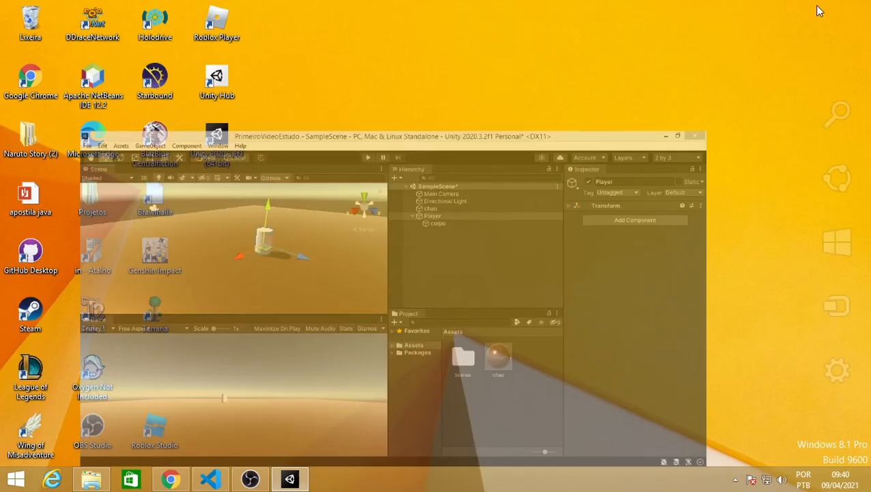